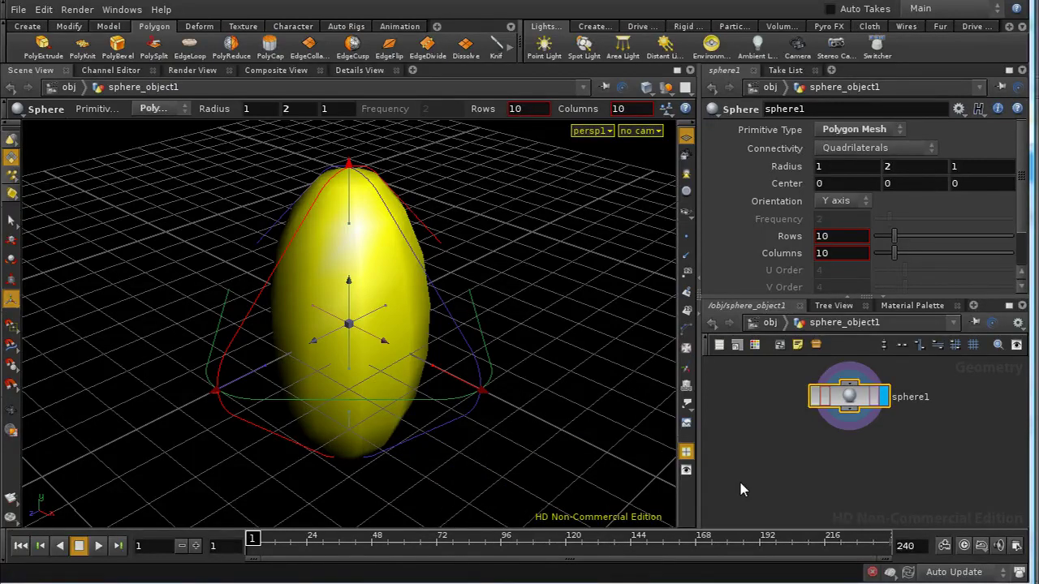
Add an AttribCreate node below sphere1 and make attribcreate1 the displayed node
key("Tab")
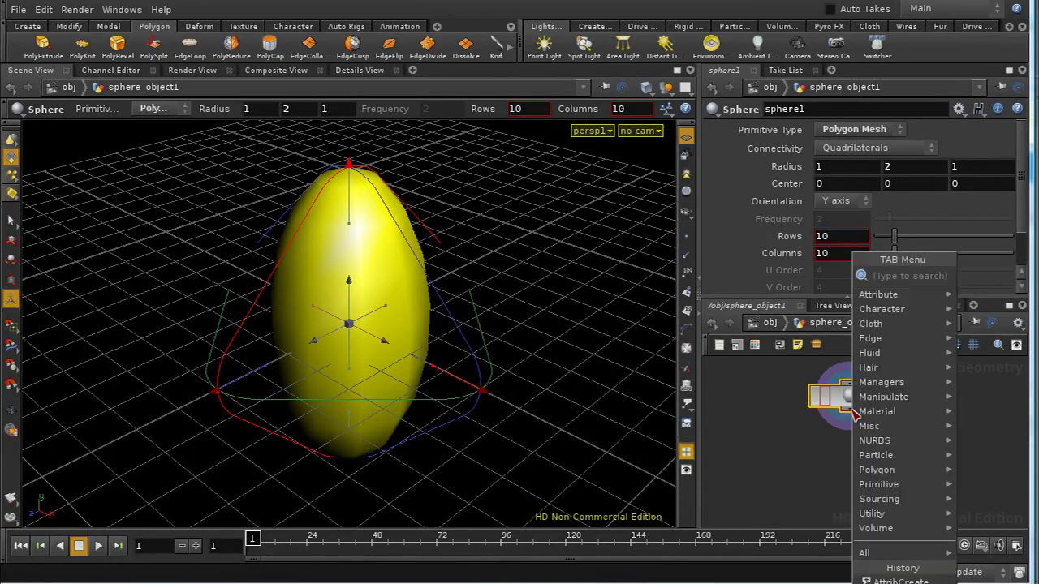
type("a")
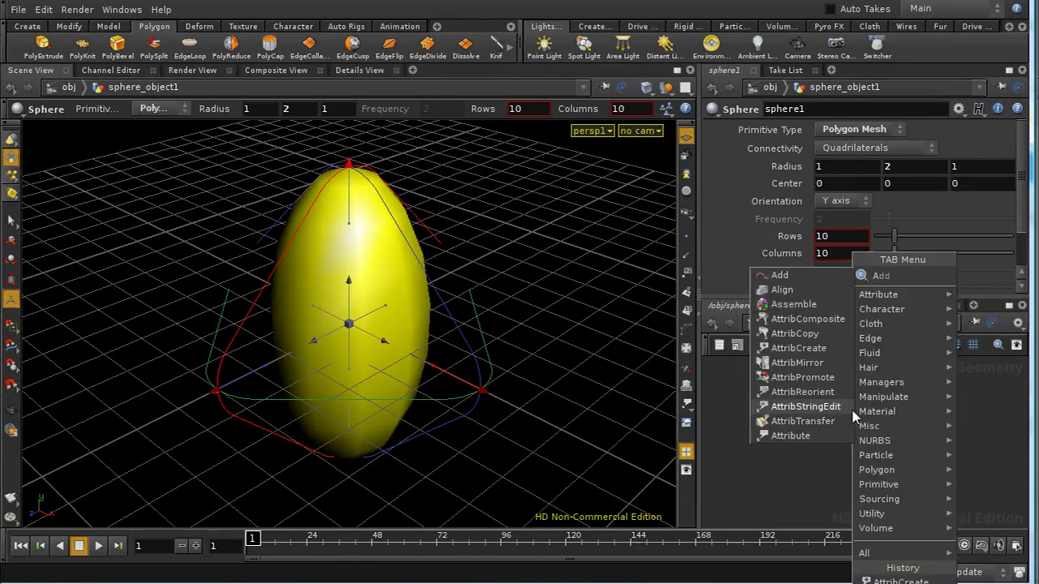
left_click(807, 349)
left_click(853, 456)
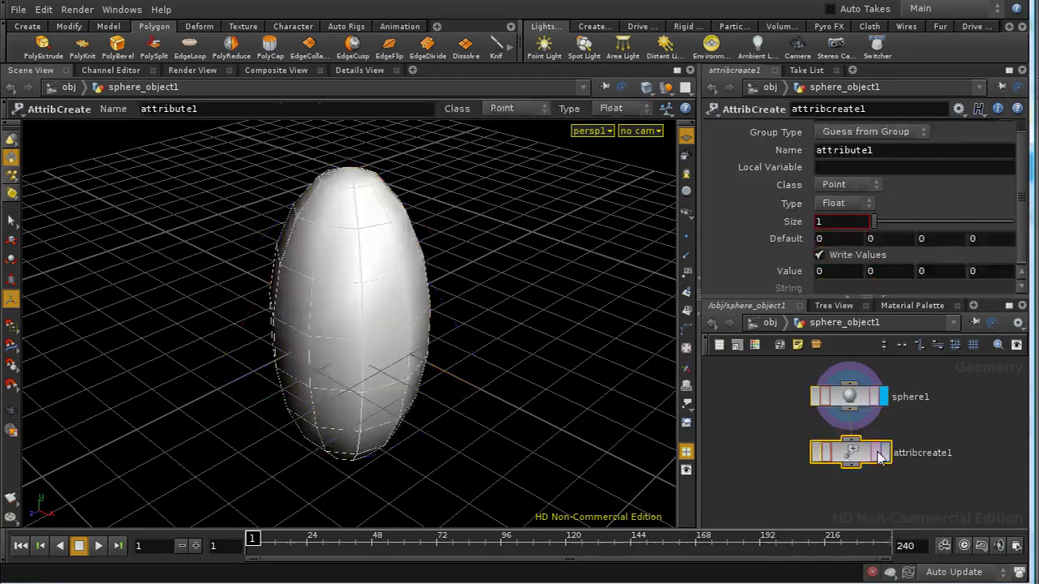
left_click(885, 457)
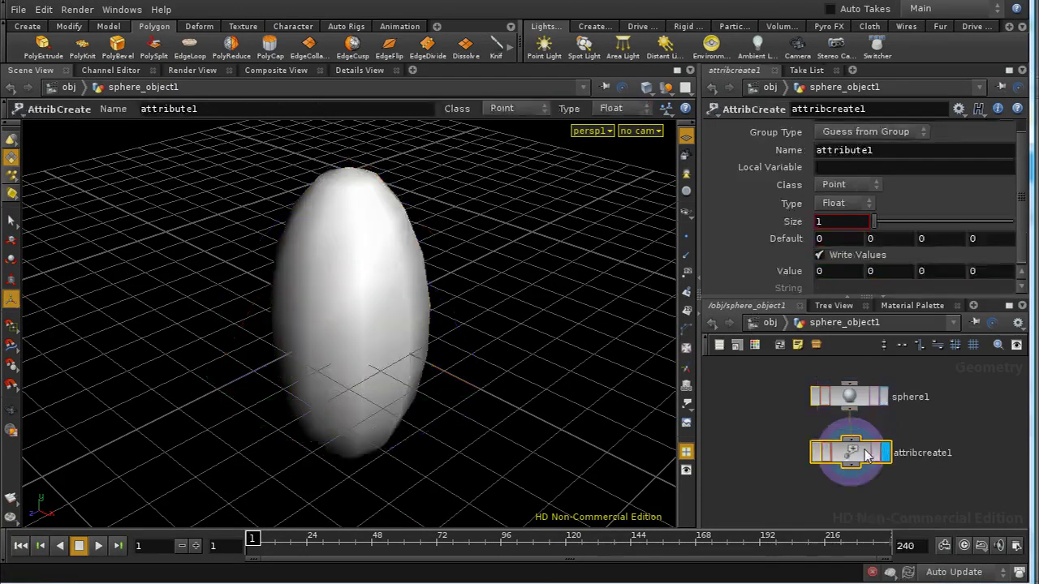
Rename attribcreate1's attribute from attribute1 to myvar and set its Size to 3
double_click(866, 150)
type("myca")
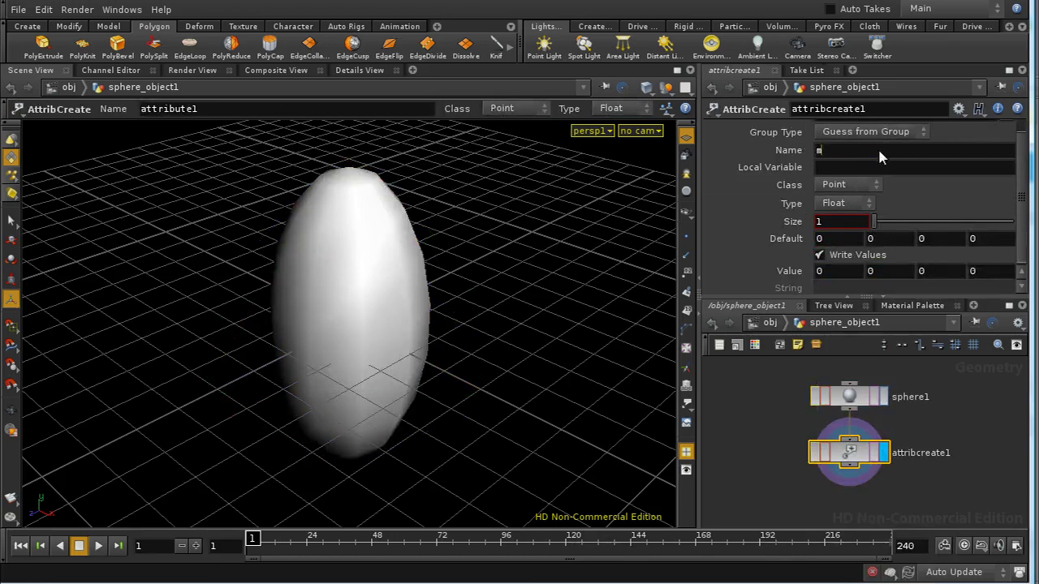
key("BackSpace")
key("BackSpace")
key("BackSpace")
type("yvar")
key("Return")
left_click_drag(880, 224, 950, 229)
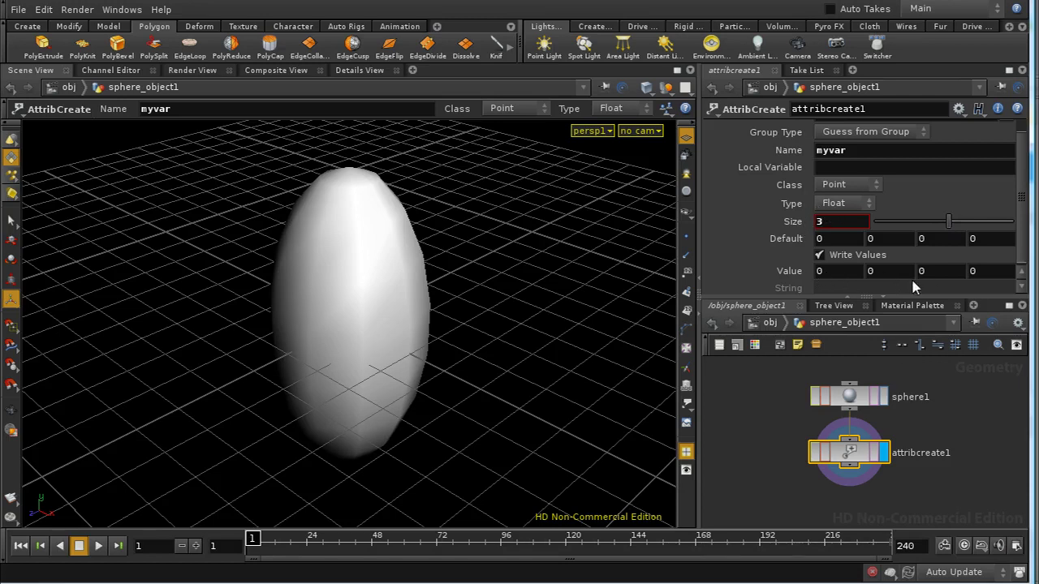
Switch myvar's type to Vector, then set it back to Float
left_click(873, 203)
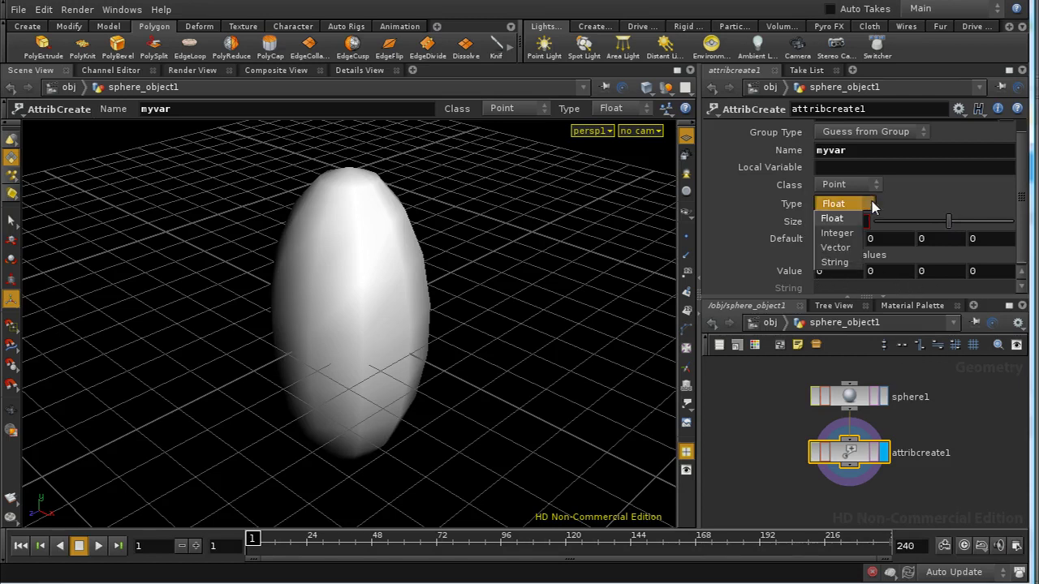
left_click(836, 247)
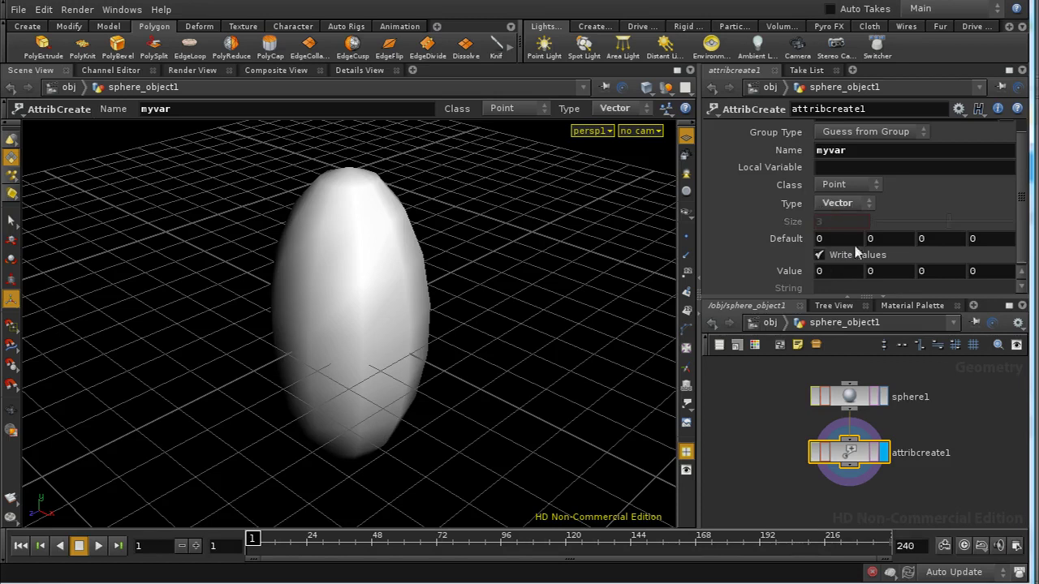
left_click(871, 204)
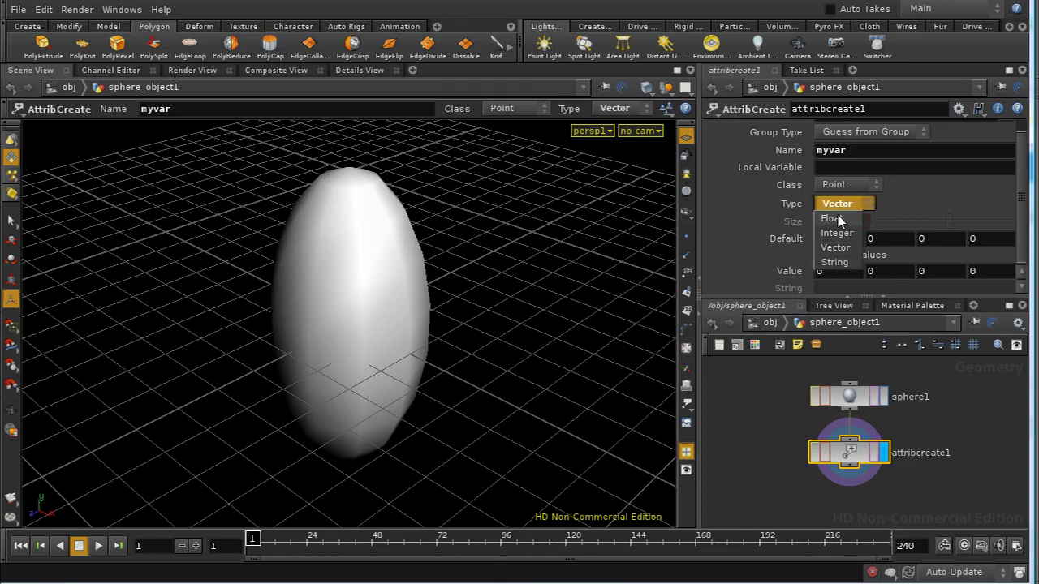
left_click(836, 219)
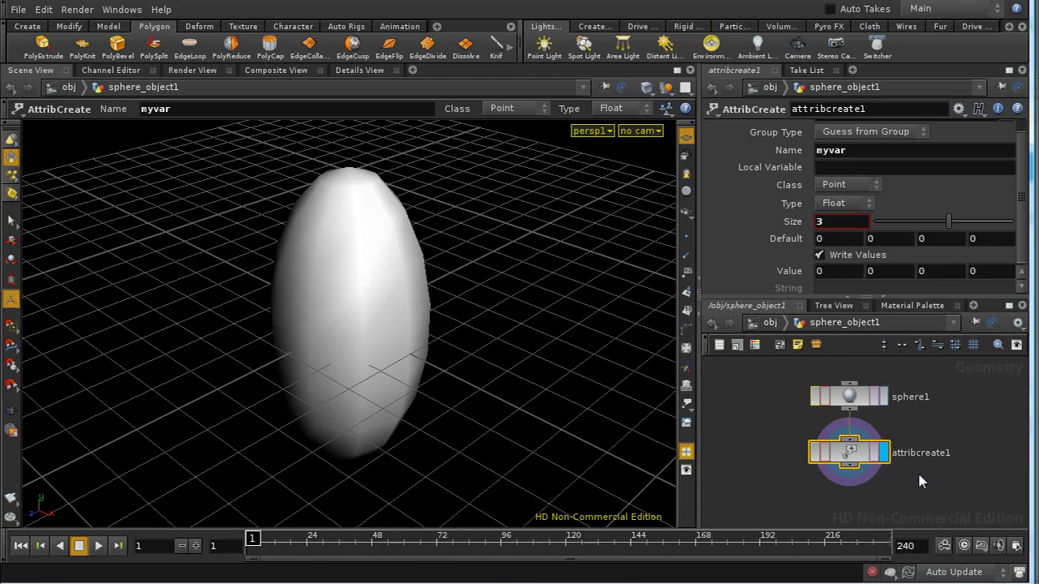
Enter myvar values 1, 0, 1 and show the point attributes in the Details View spreadsheet
middle_click_drag(919, 481, 920, 456)
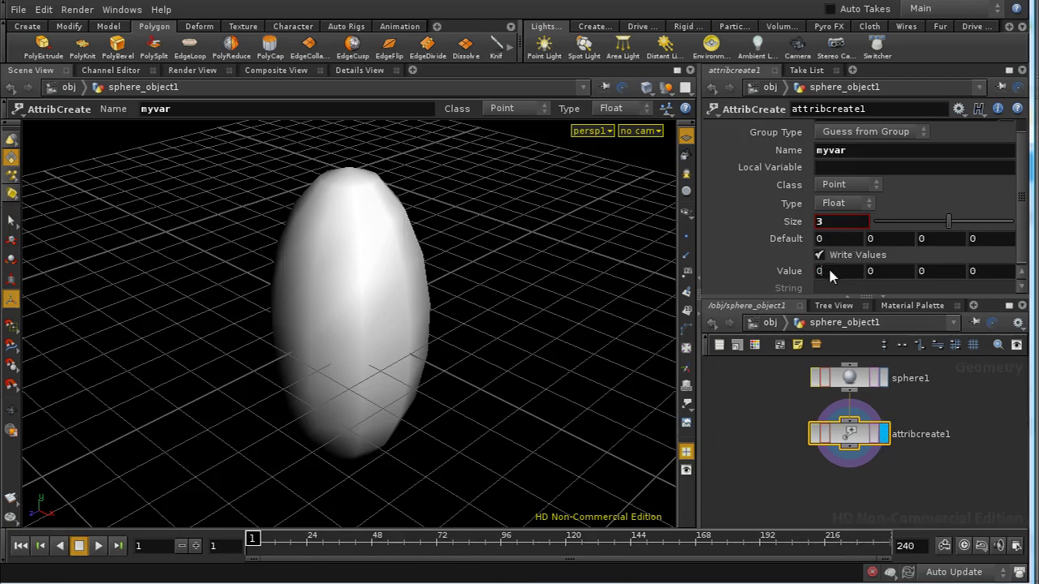
type("1")
key("Tab")
key("Tab")
type("1")
left_click(366, 72)
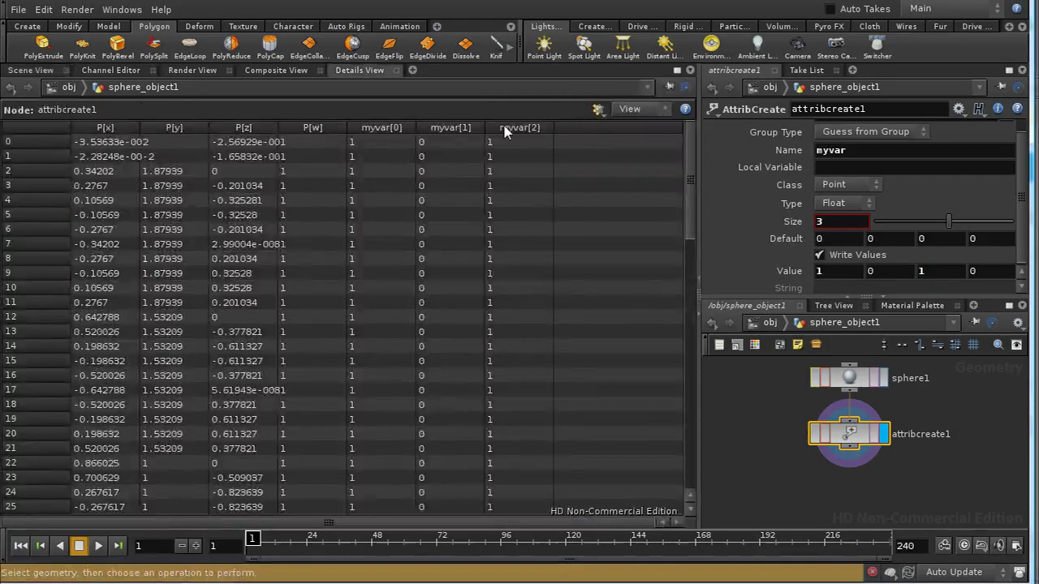
middle_click_drag(783, 487, 788, 434)
Add a Point node below attribcreate1 with Keep Color set to Add Color
key("Tab")
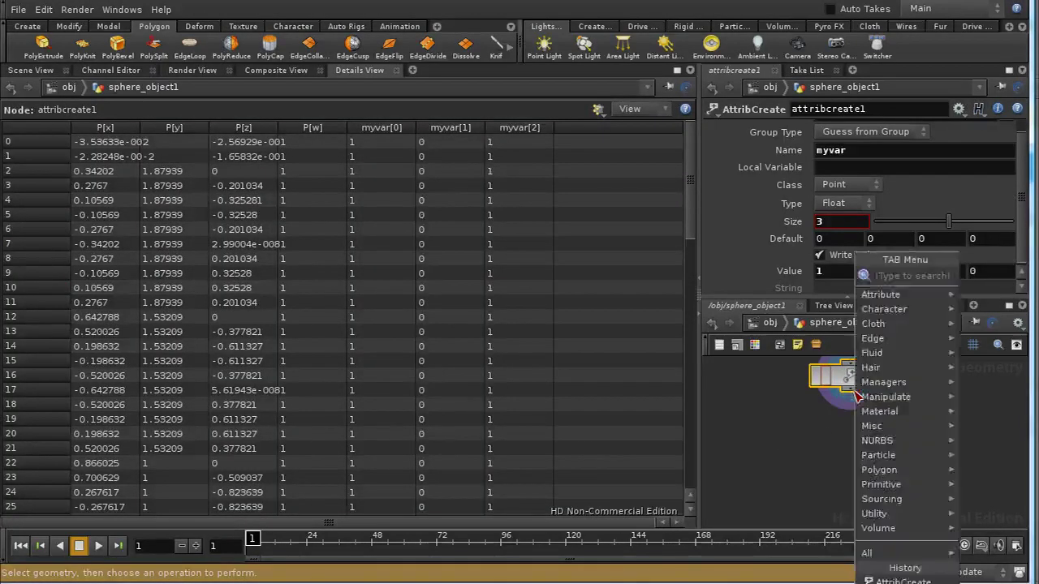
type("Point")
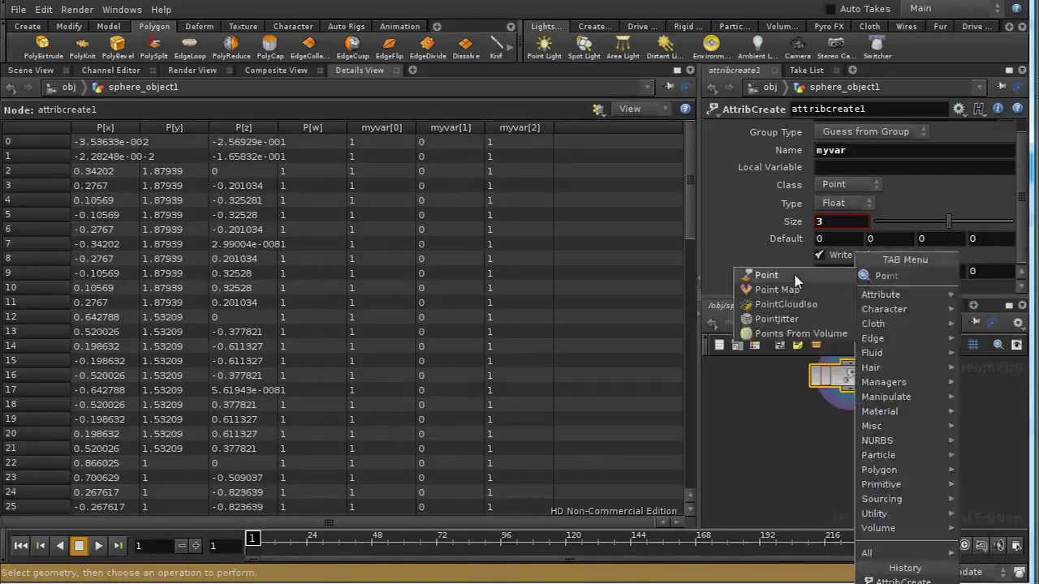
key("Return")
left_click(852, 463)
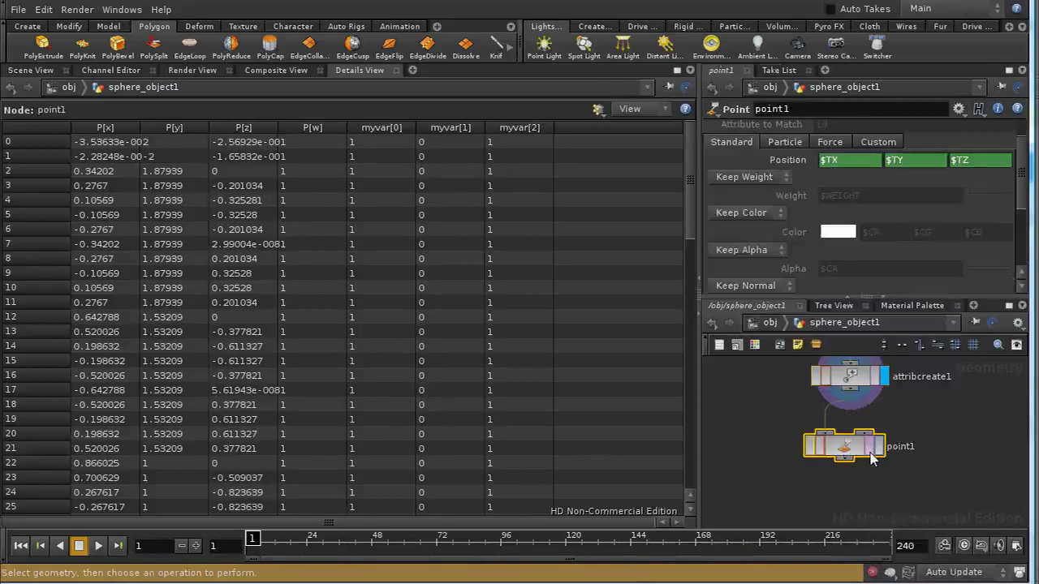
left_click(783, 213)
left_click(761, 243)
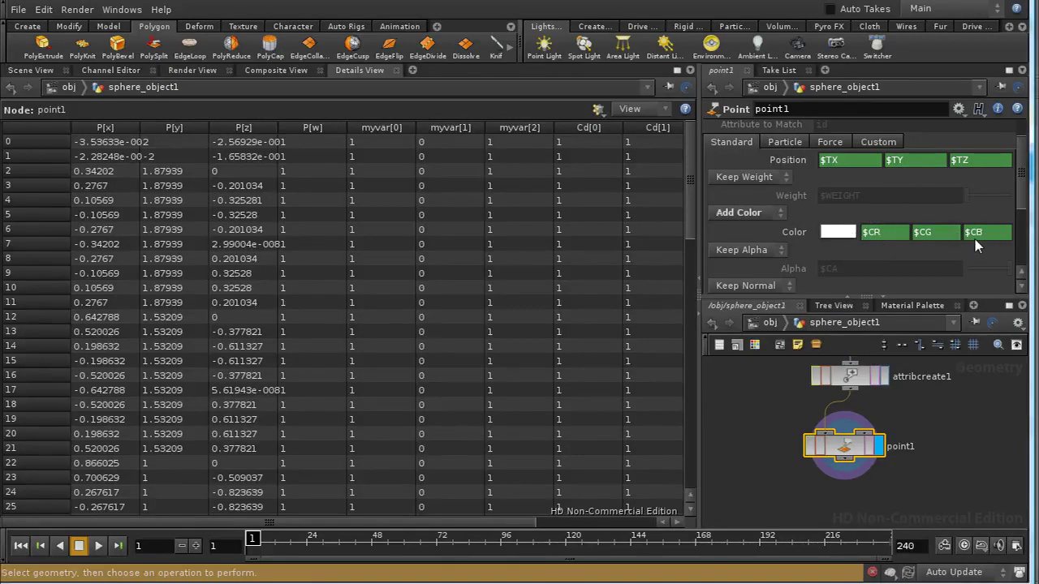
Compare the point attributes of attribcreate1 and point1 in the spreadsheet
middle_click_drag(931, 387, 939, 410)
left_click(861, 398)
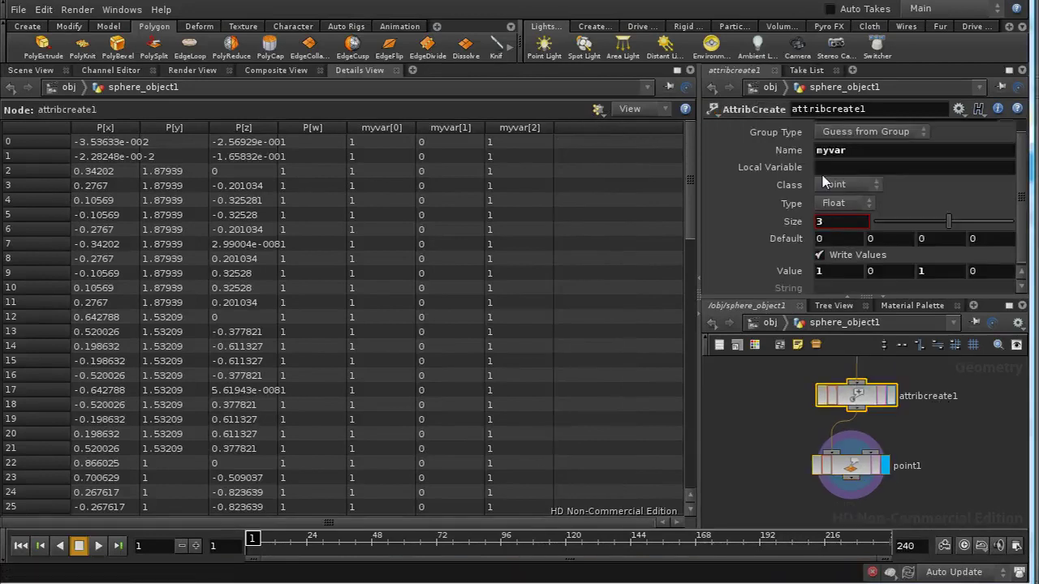
left_click(854, 469)
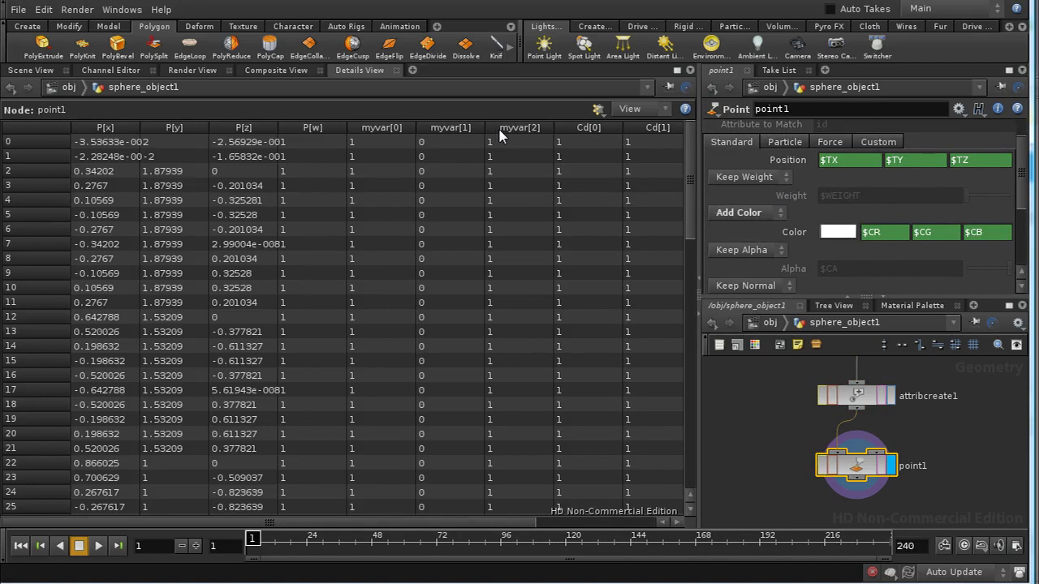
Set point1's Color to $MYVAR1, $MYVAR2, $MYVAR3 and check the Cd columns read 1, 0, 1
left_click(882, 237)
left_click(882, 237)
type("$CG")
key("Return")
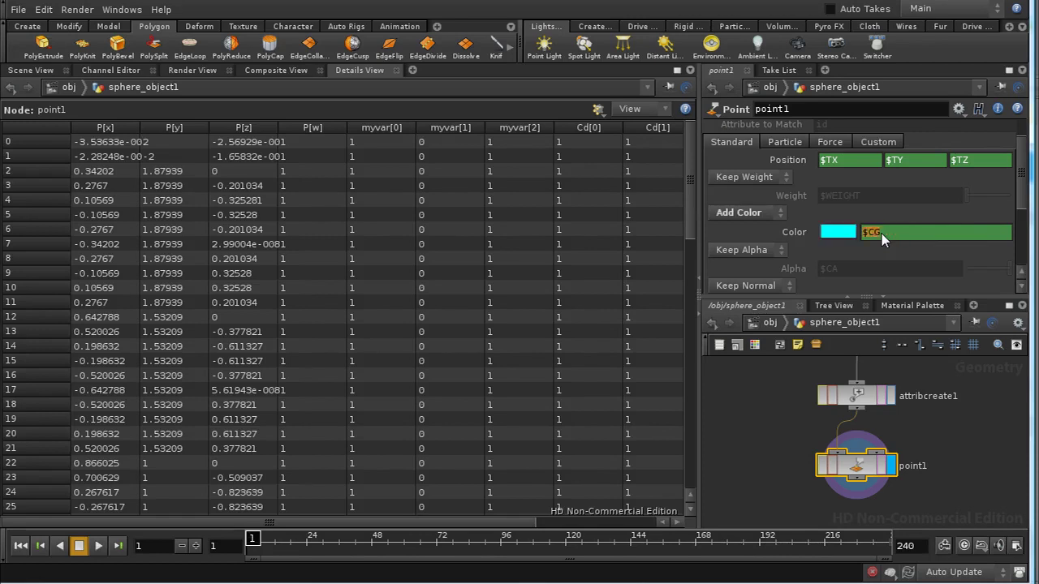
type("$MYVAR2")
key("Tab")
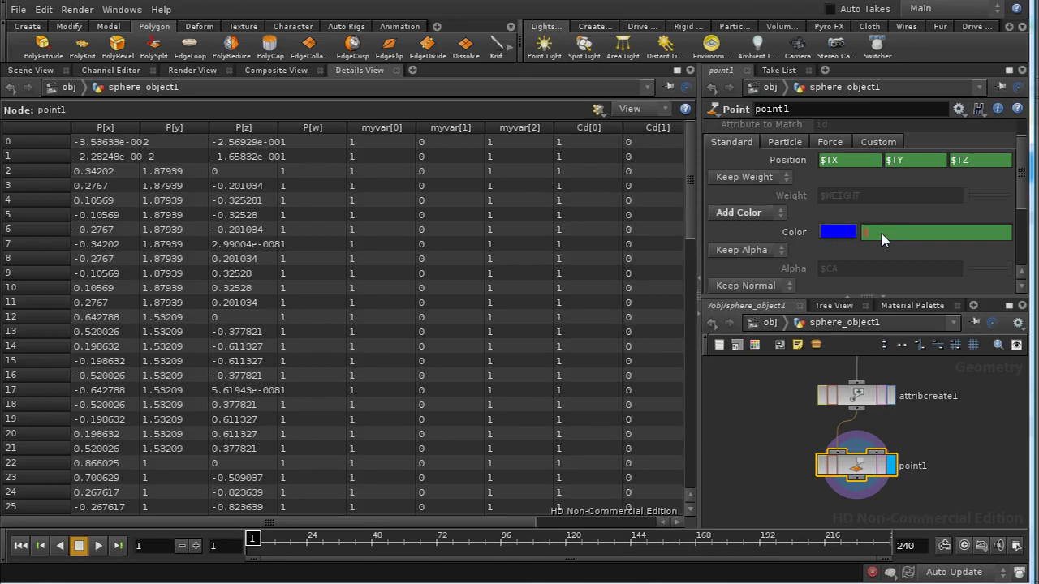
type("$MYVAR3")
key("Return")
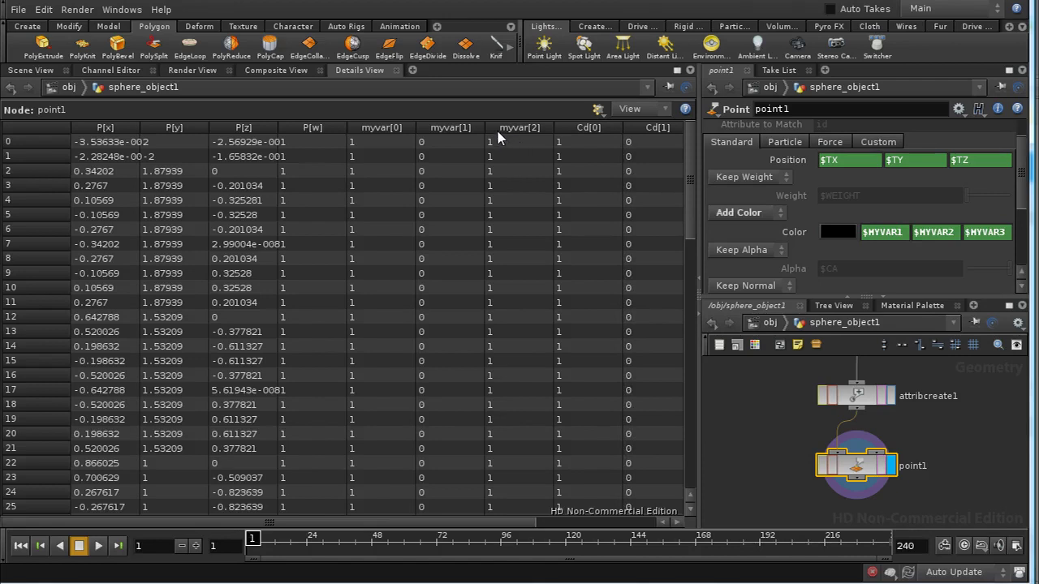
left_click_drag(461, 520, 566, 520)
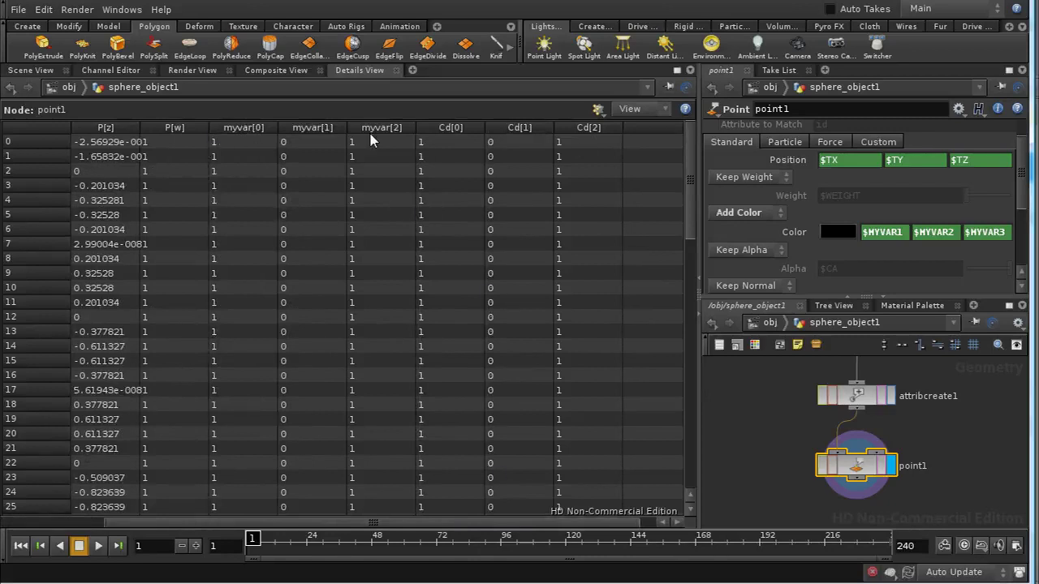
Return to the Scene View and orbit around the coloured sphere
left_click(36, 72)
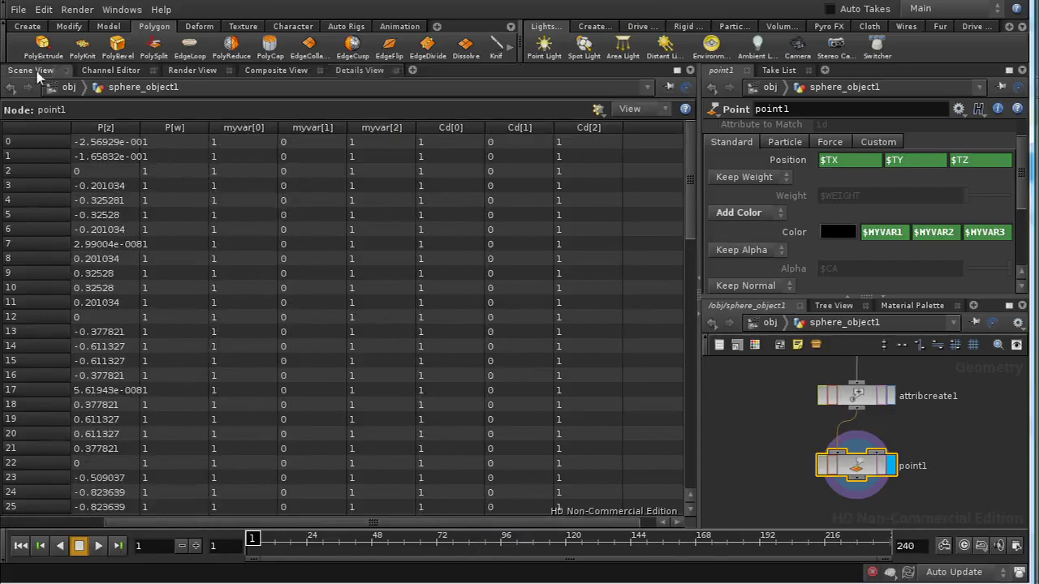
left_click_drag(424, 368, 507, 307)
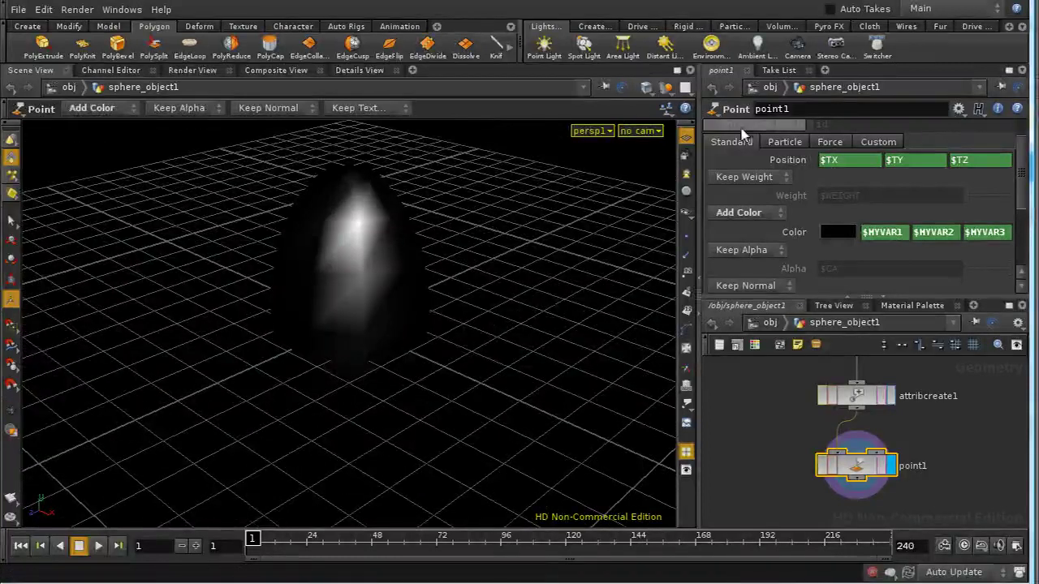
key("Escape")
left_click_drag(460, 307, 425, 170)
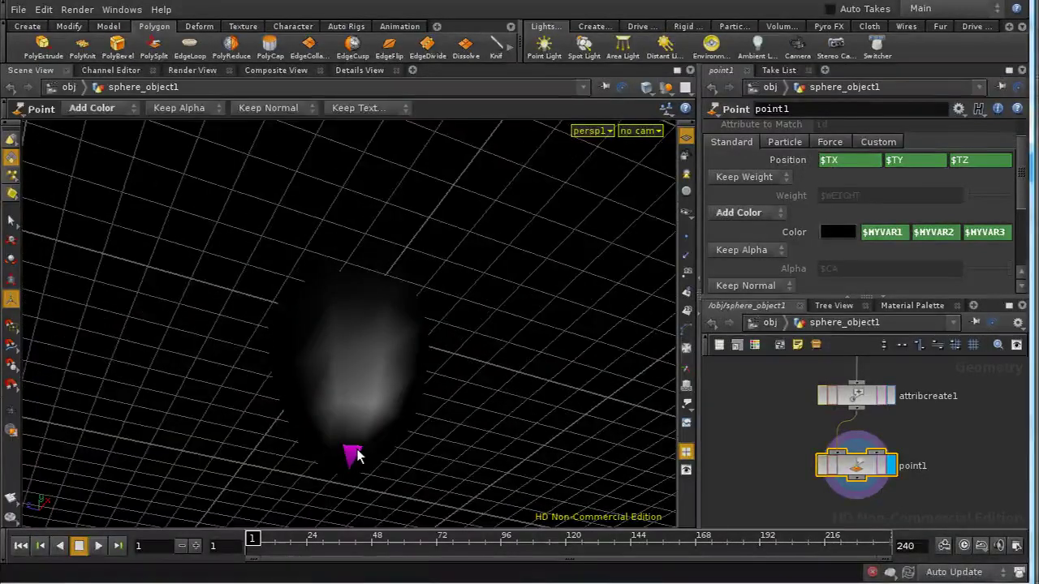
left_click_drag(452, 377, 567, 388)
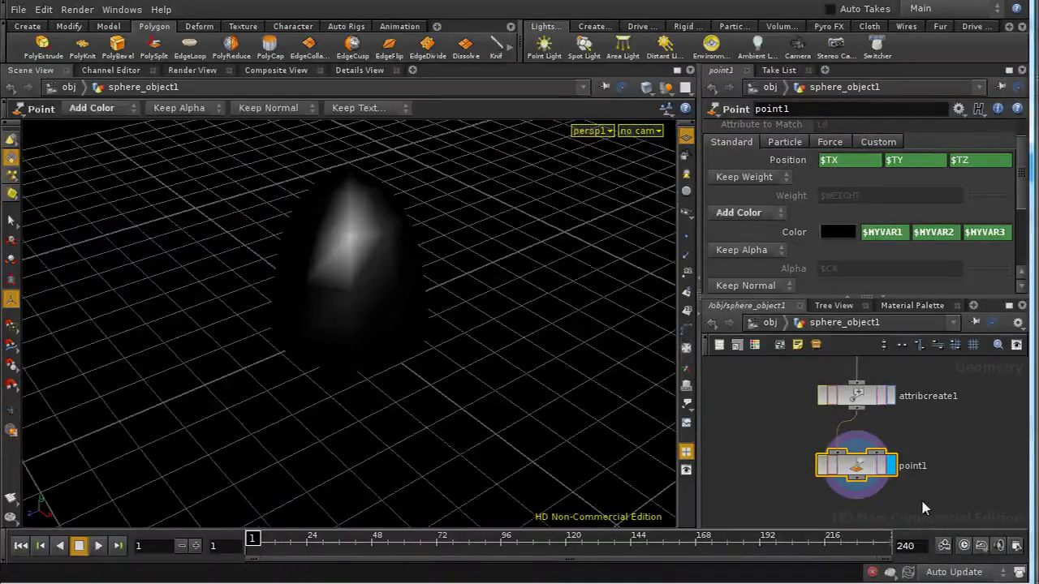
Pan the network and move the point1 node lower
mouse_move(929, 488)
middle_mouse_down()
mouse_move(927, 412)
mouse_move(923, 492)
middle_mouse_up()
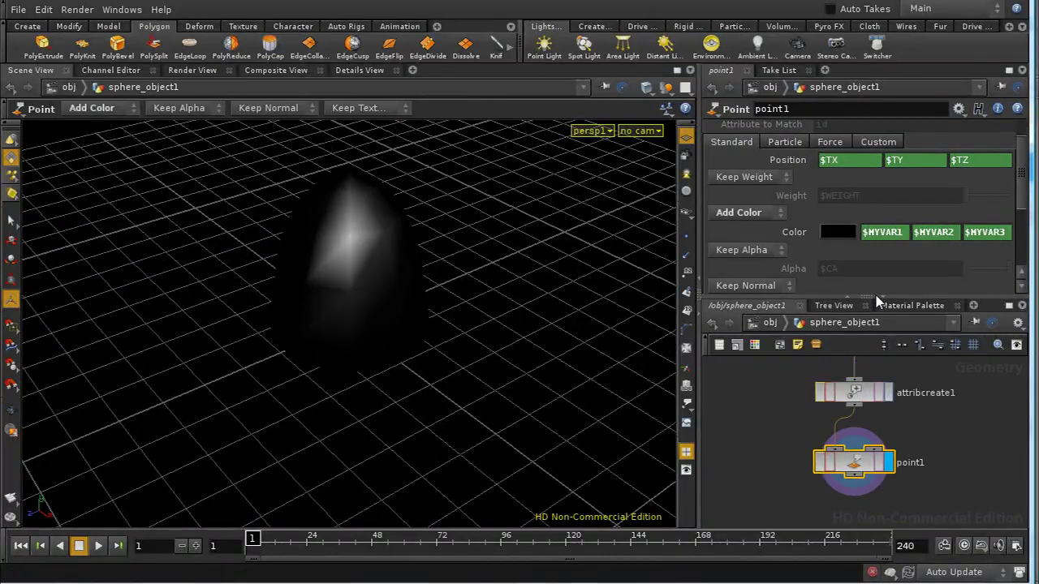
middle_click_drag(894, 399, 913, 433)
left_click_drag(862, 464, 862, 499)
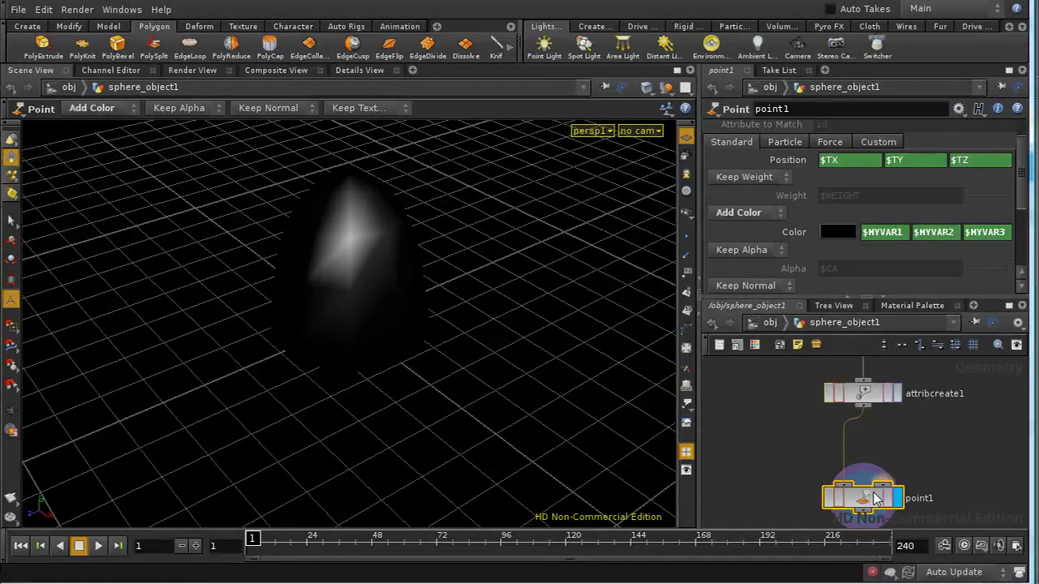
Replace point1 with a new displayed AttribCreate node, attribcreate2, below attribcreate1
key("Delete")
key("Tab")
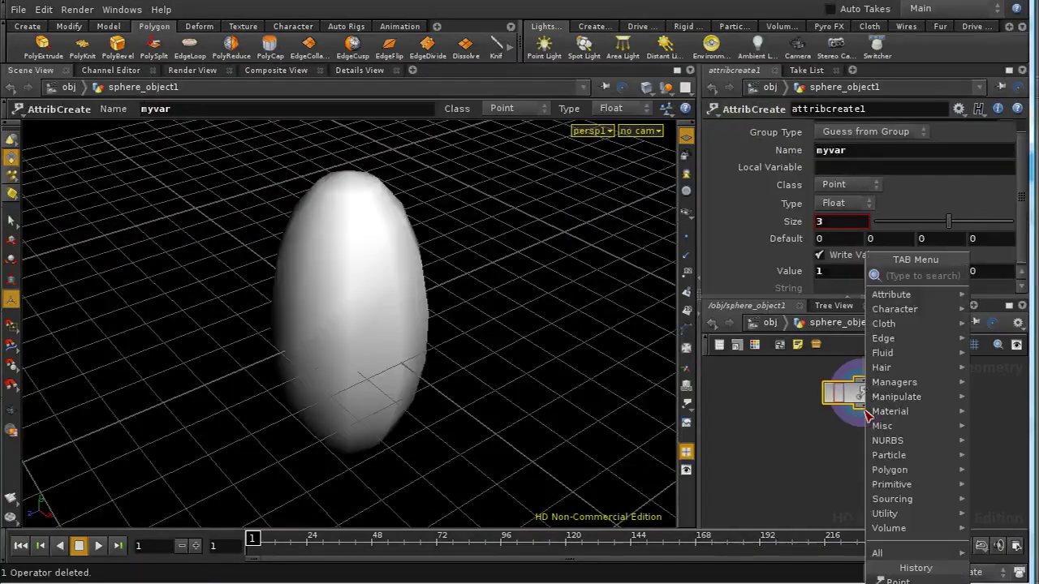
type("attrib")
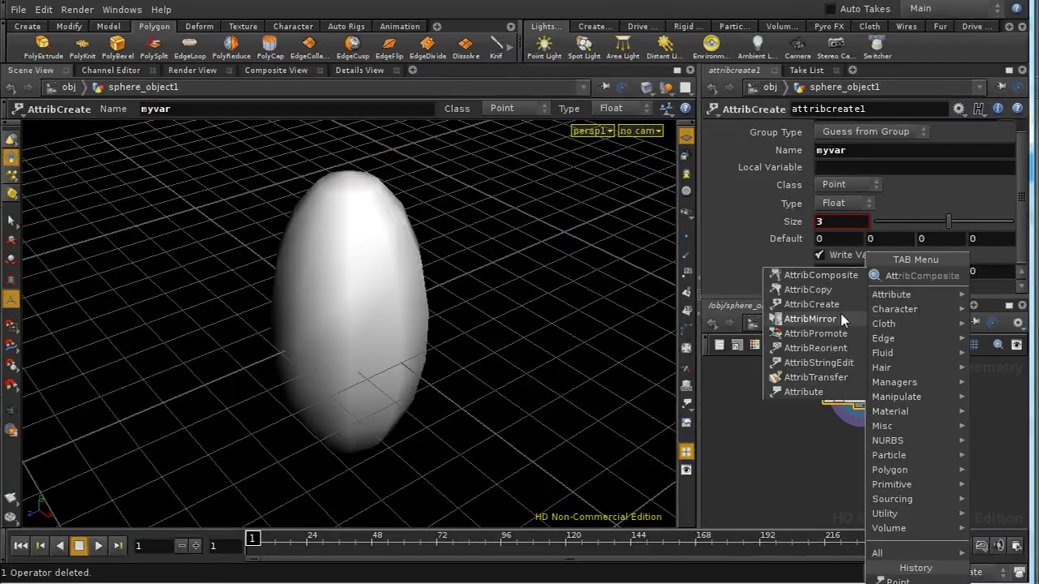
left_click(838, 303)
left_click(898, 456)
left_click(898, 457)
Name attribcreate2's attribute myvec and set its Value to 1, 1, 1
double_click(880, 149)
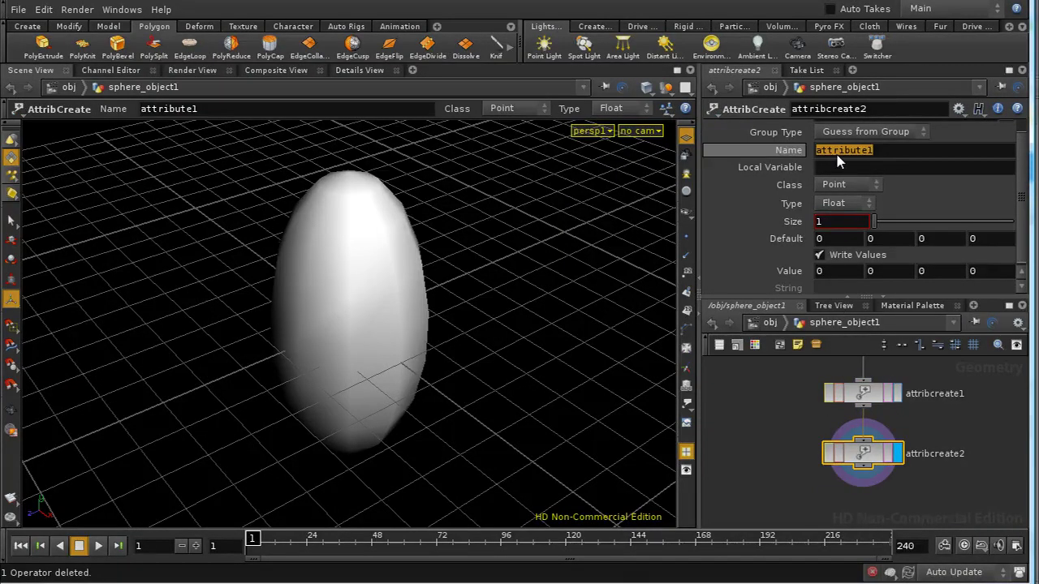
type("myvec")
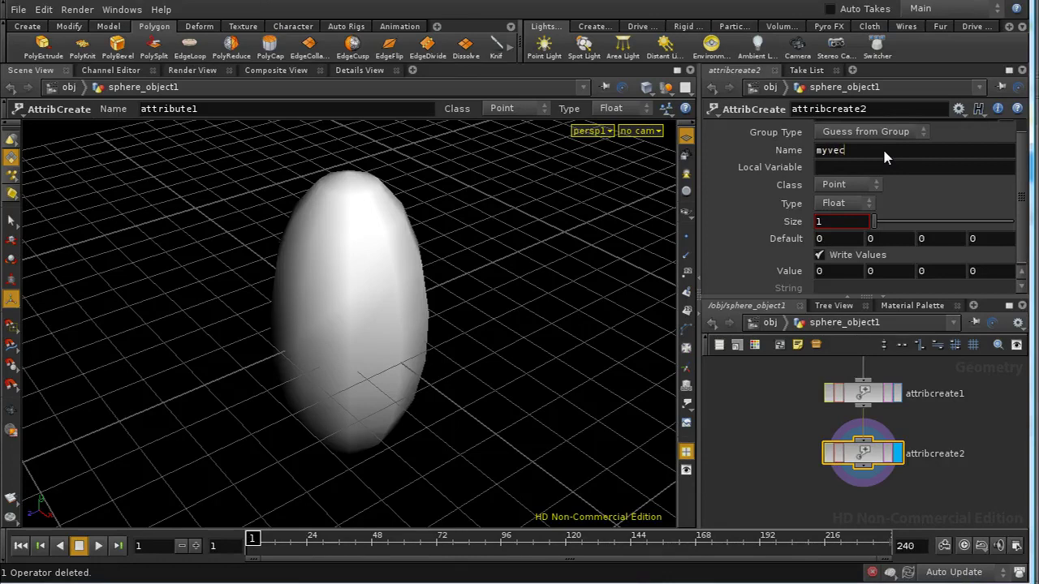
key("Return")
type("1")
key("Tab")
type("1d")
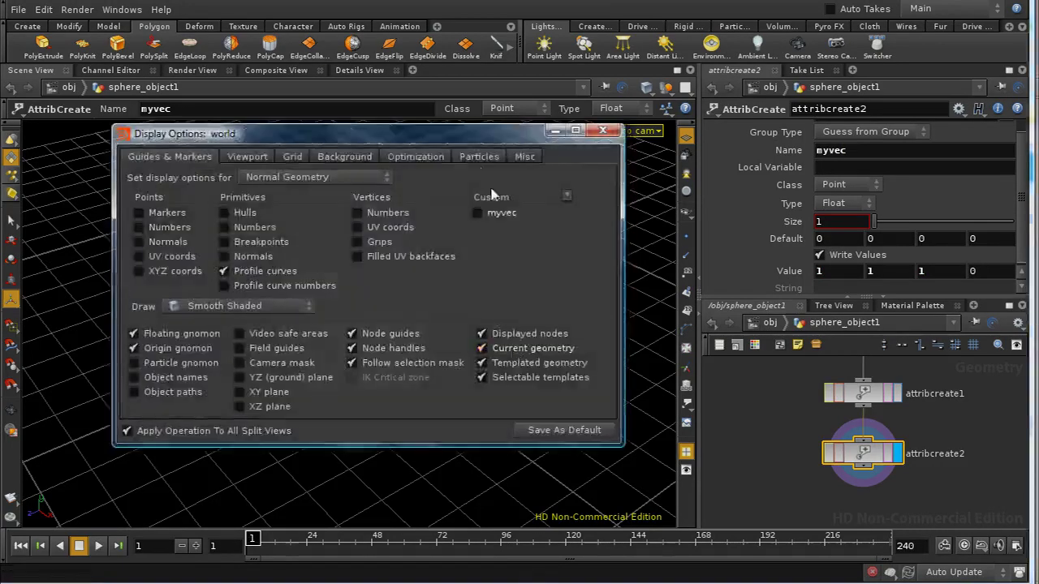
Enable the custom myvec display under Guides & Markers, then close Display Options
left_click_drag(470, 136, 464, 164)
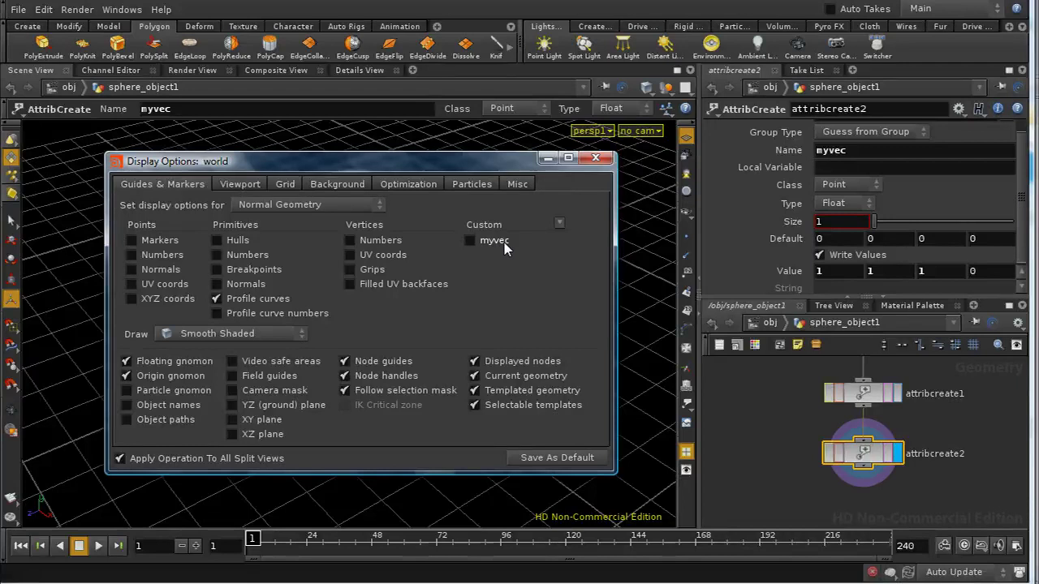
left_click(470, 240)
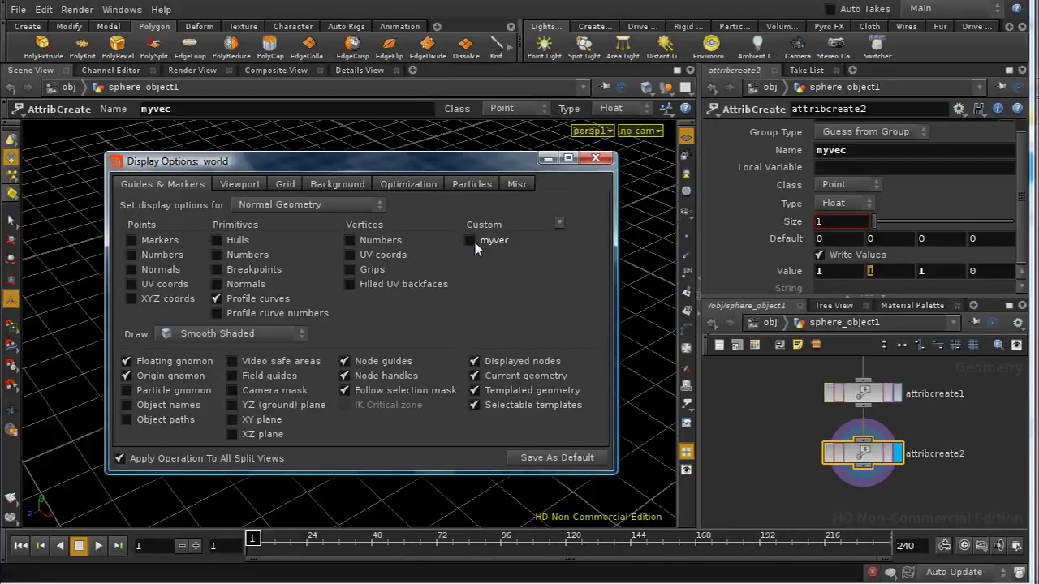
left_click(595, 159)
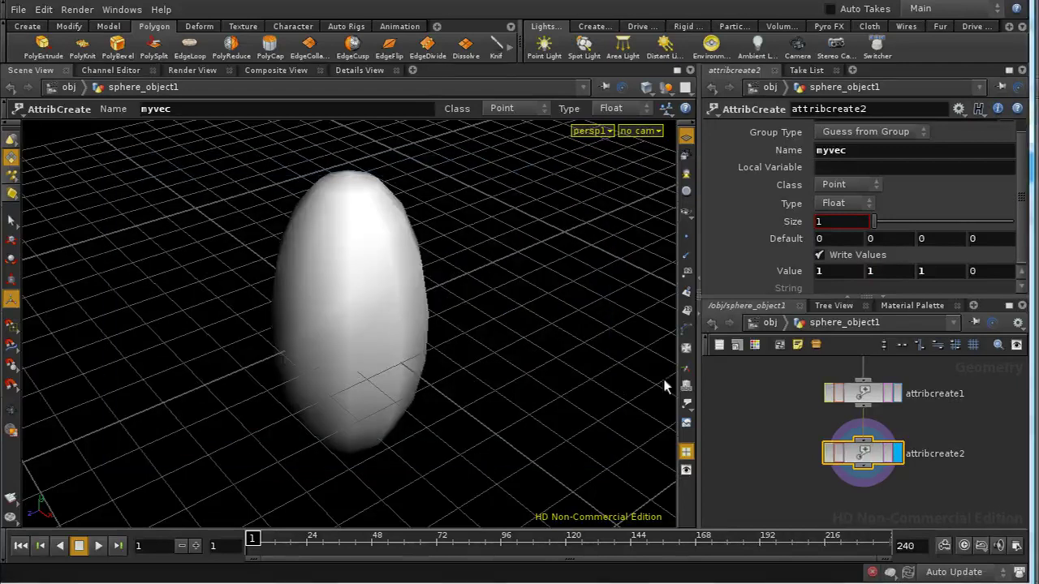
Set myvec's Type to Vector and orbit to see its lines on the sphere
left_click(848, 205)
left_click(844, 249)
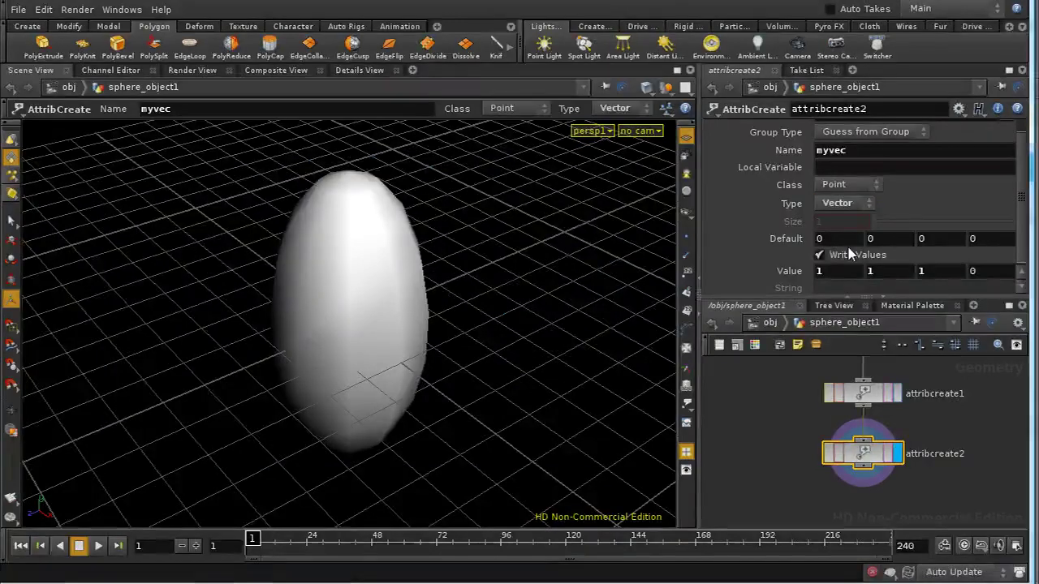
key("Escape")
left_click_drag(447, 310, 316, 260)
left_click_drag(394, 238, 354, 266)
key("Return")
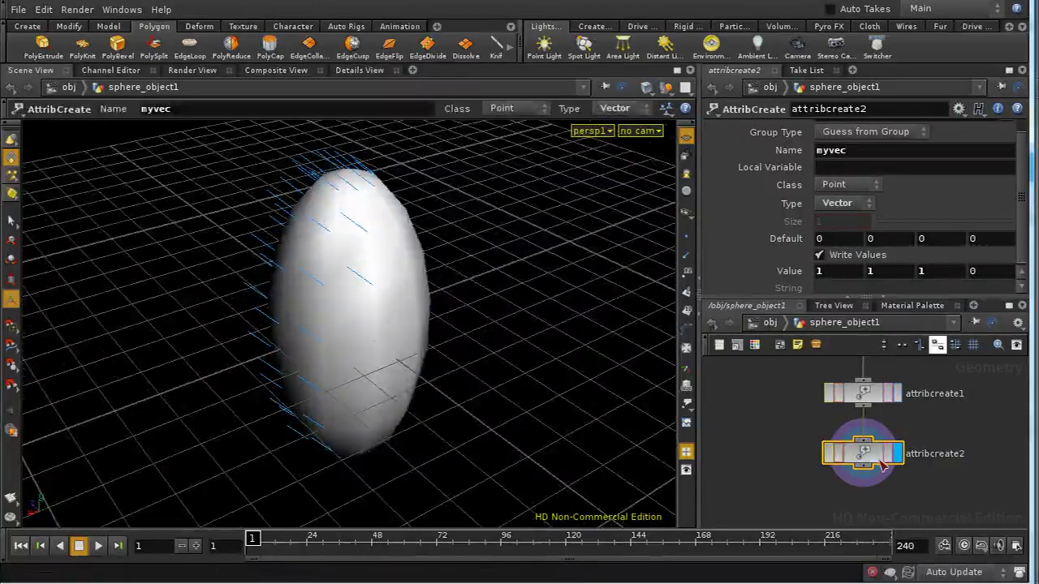
Check attribcreate1's settings, then reselect attribcreate2 with sphere1 in view
left_click(858, 396)
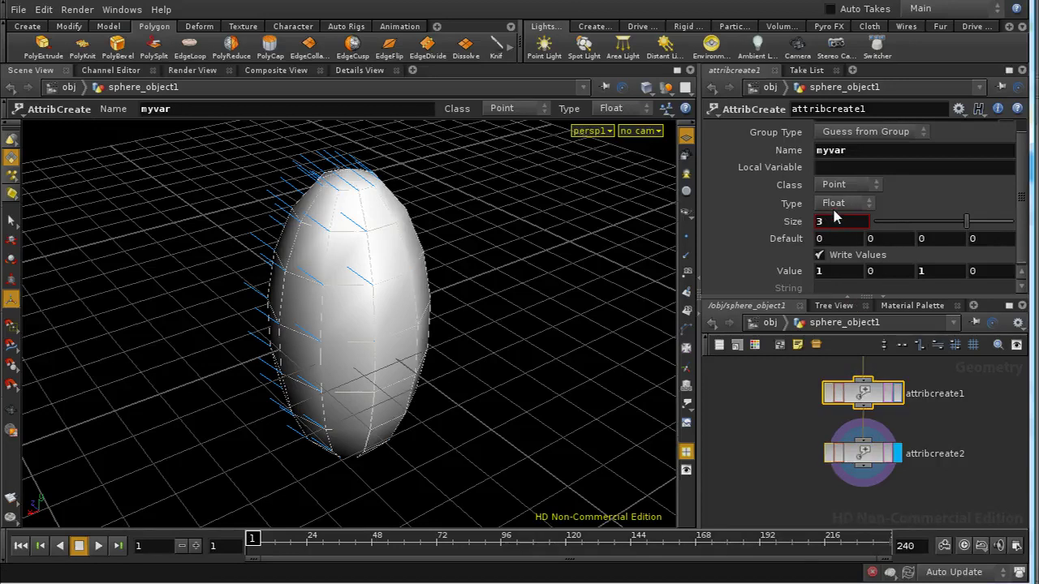
left_click(877, 453)
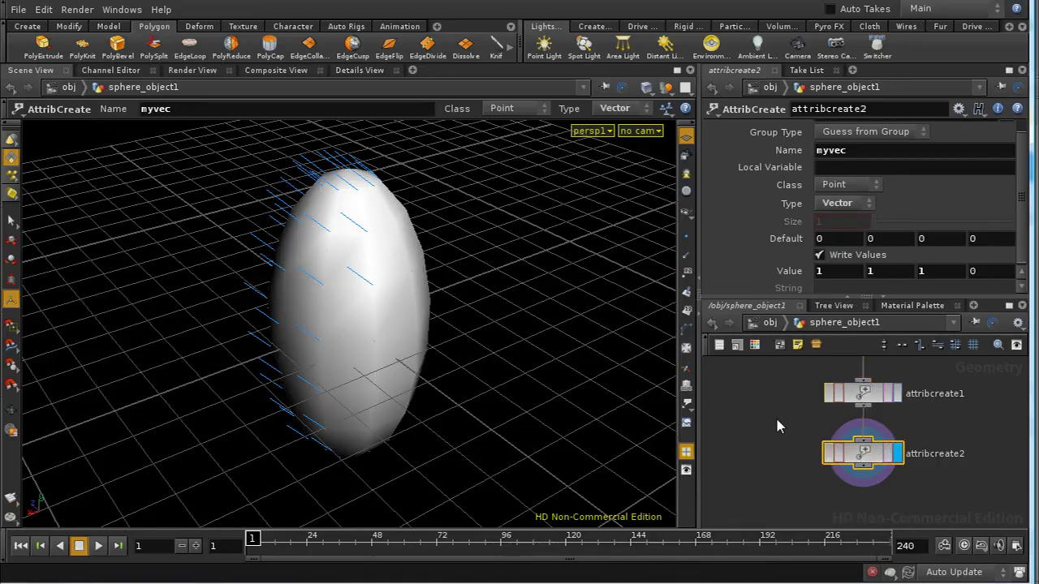
middle_click_drag(777, 422, 788, 446)
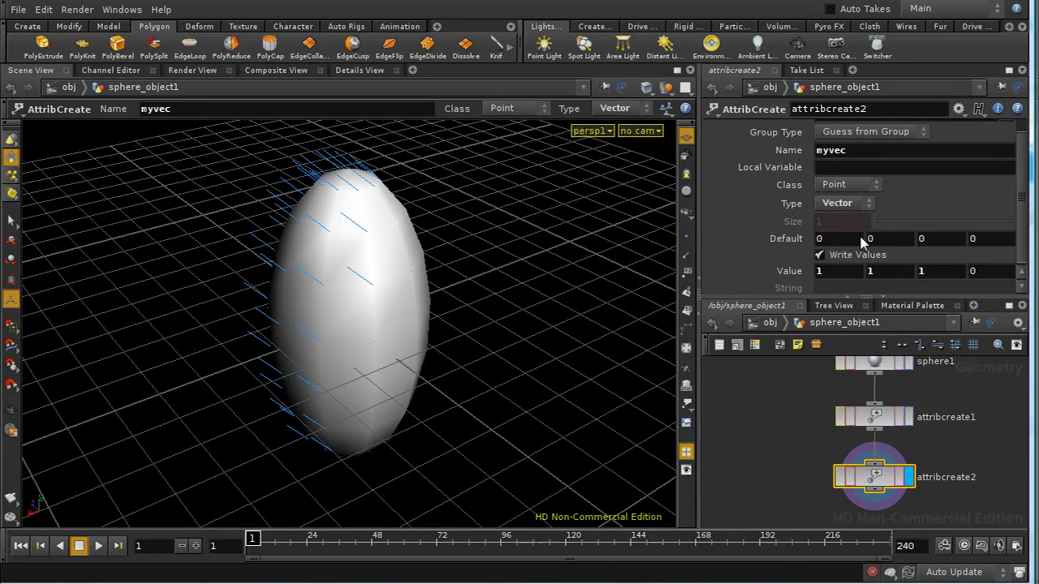
At object level, rotate sphere_object1 to about -24.25, -2.10, 38.87 and orbit around it
left_click(763, 323)
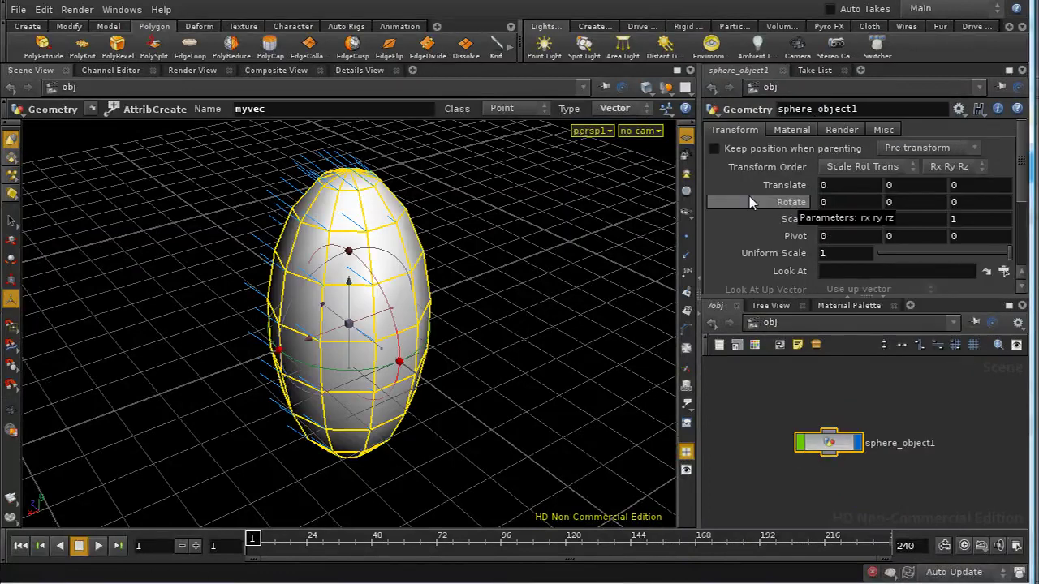
left_click_drag(379, 253, 452, 281)
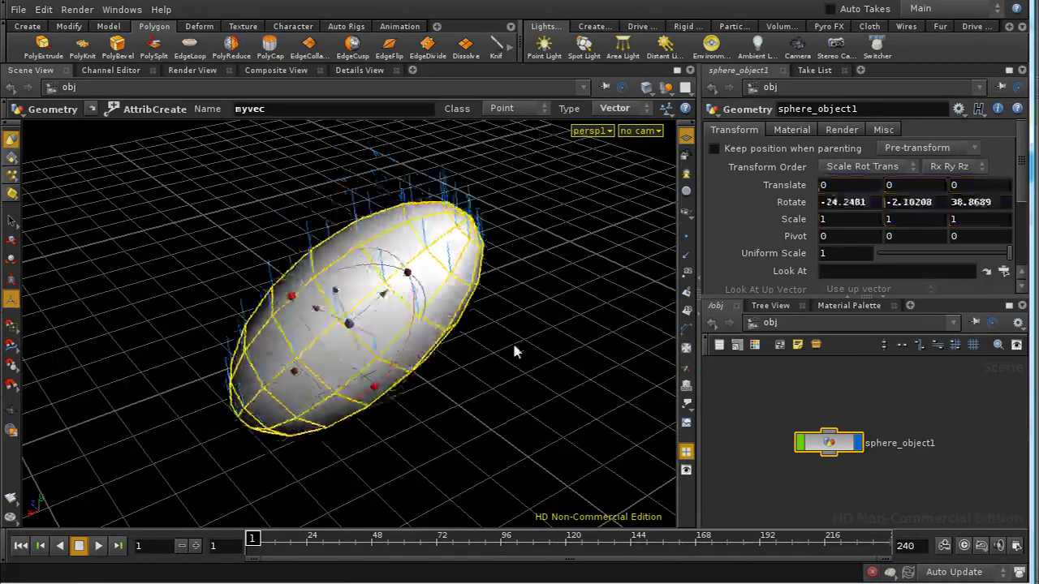
key("Escape")
left_click_drag(511, 348, 482, 354)
key("Return")
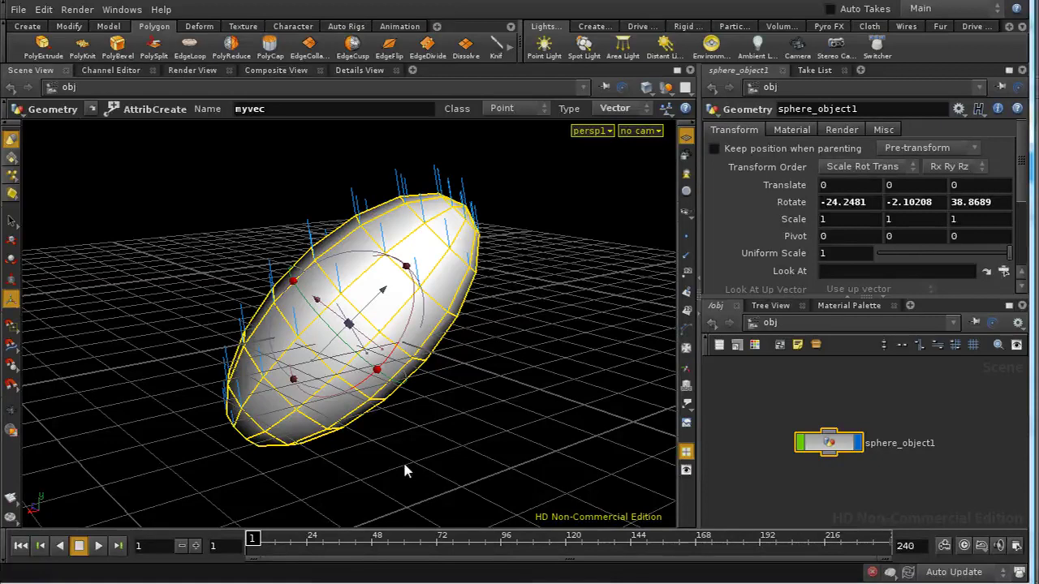
Inside sphere_object1, view the point spreadsheet showing myvar and myvec as 1, 1, 1 on every point
double_click(828, 445)
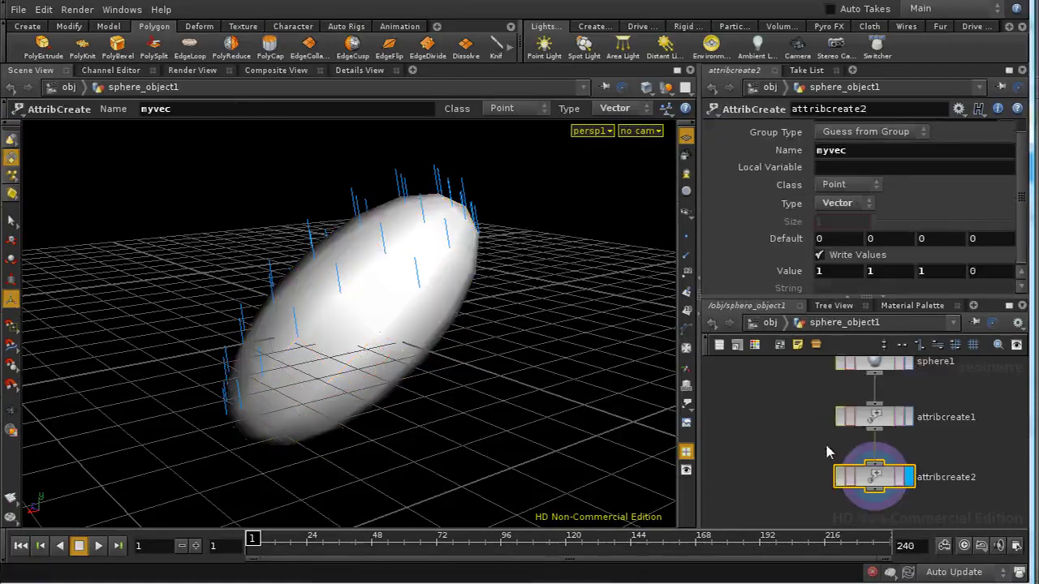
left_click(363, 71)
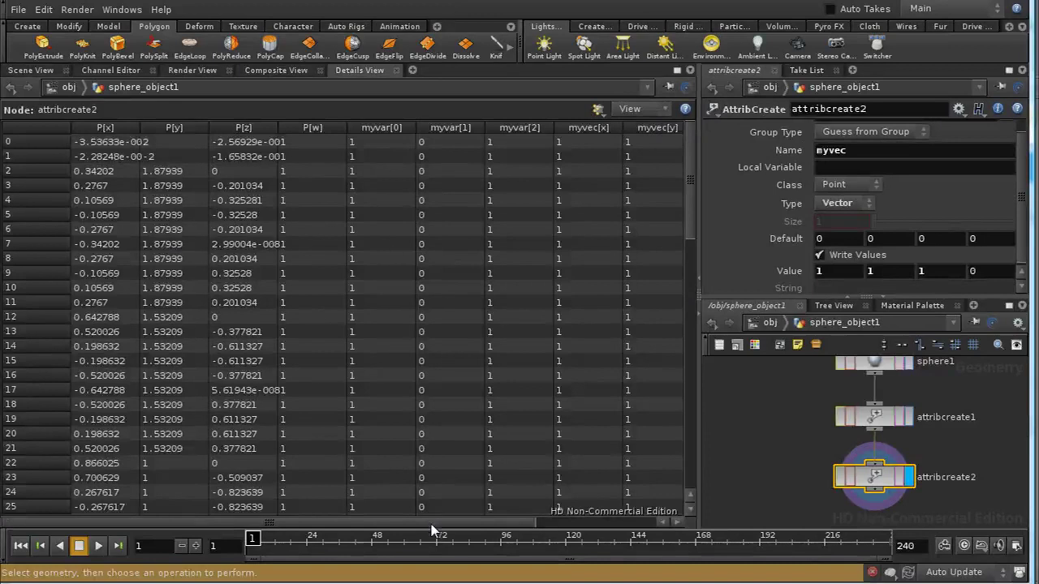
left_click_drag(431, 524, 560, 520)
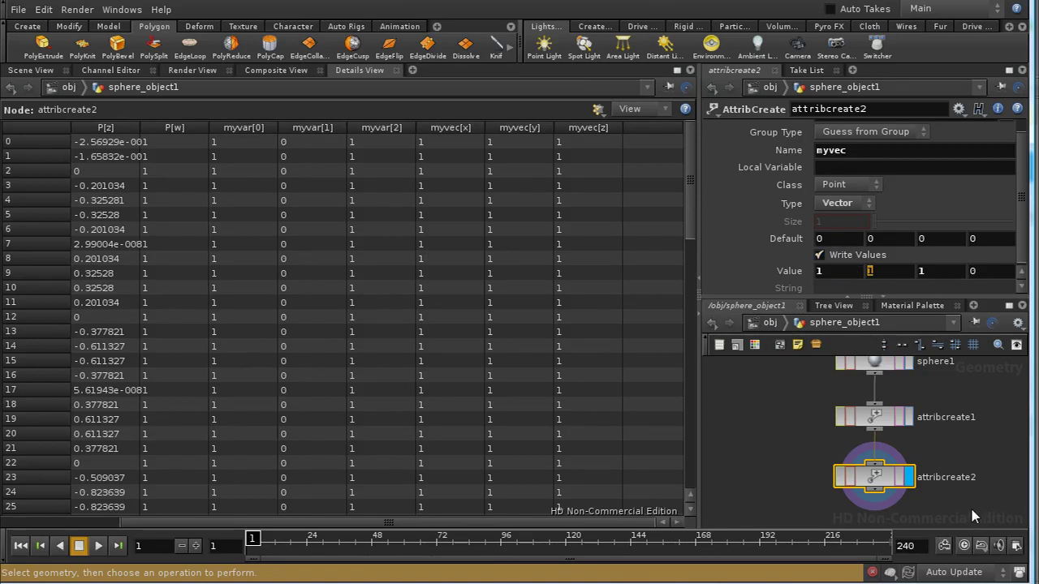
middle_click_drag(966, 503, 958, 492)
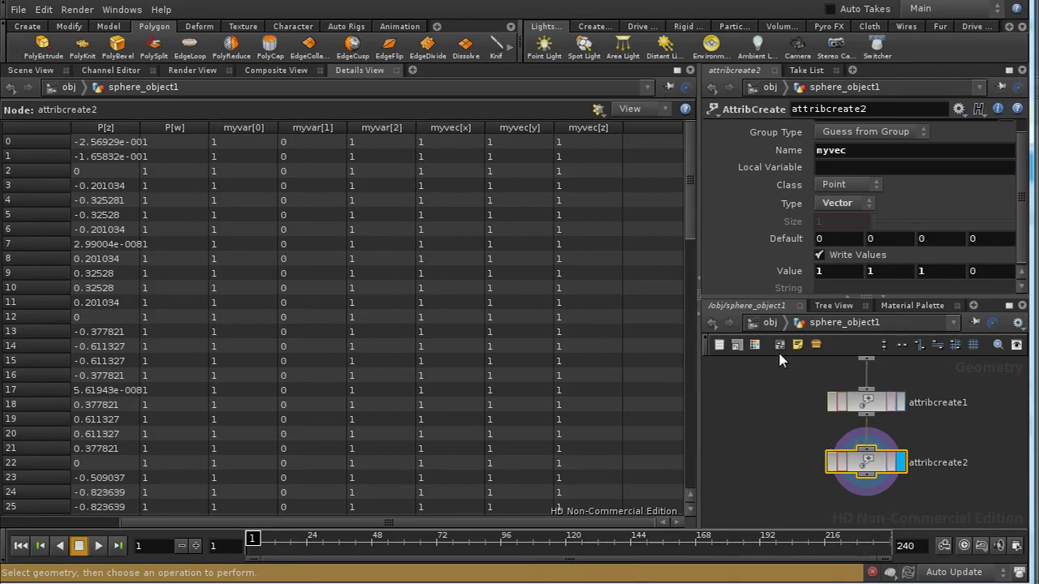
At object level, create a new Geometry object geo1 and delete its default file1 node
left_click(770, 323)
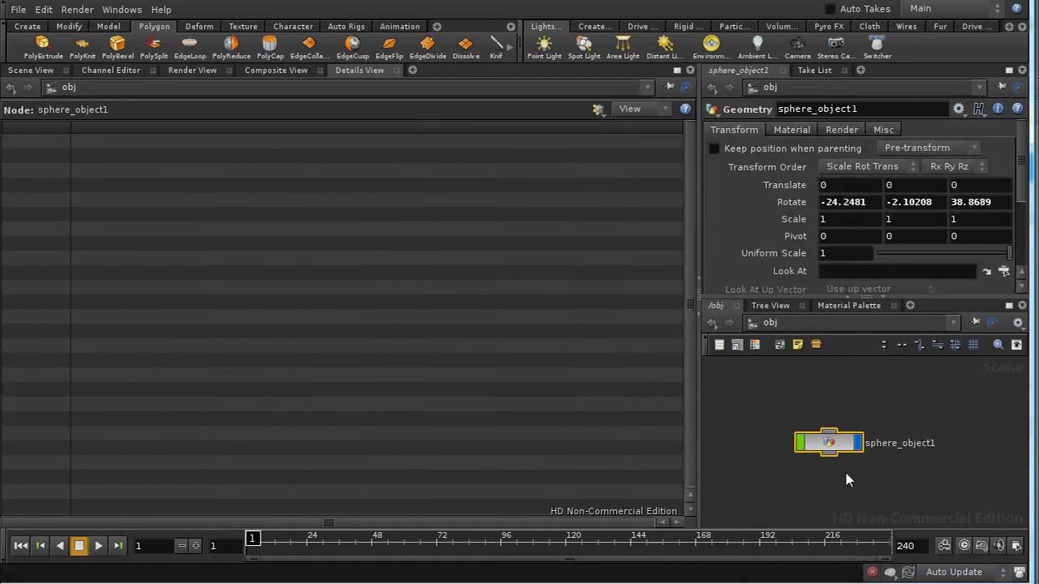
middle_click_drag(845, 480, 862, 426)
key("Tab")
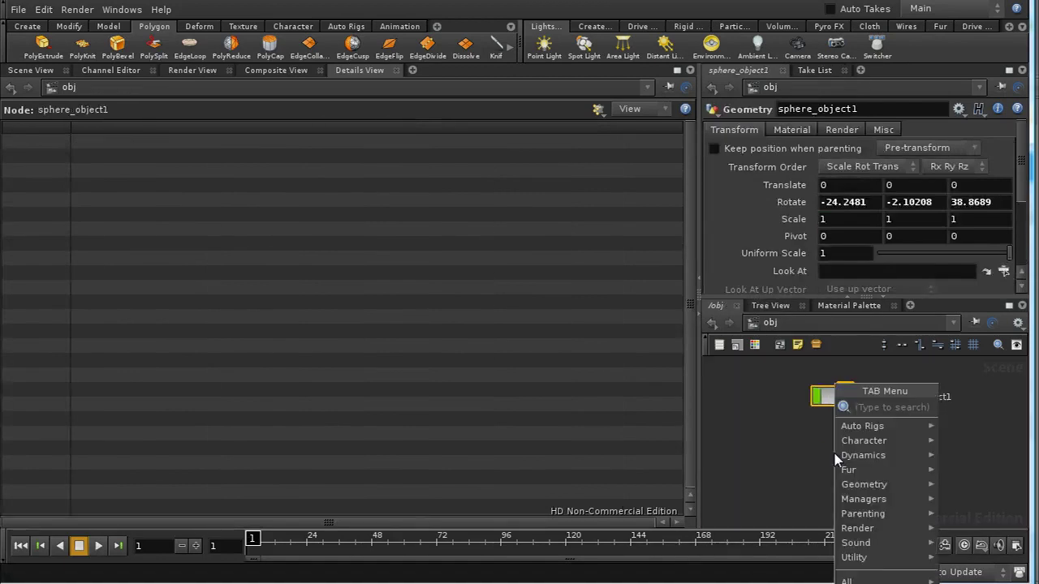
type("Geometry")
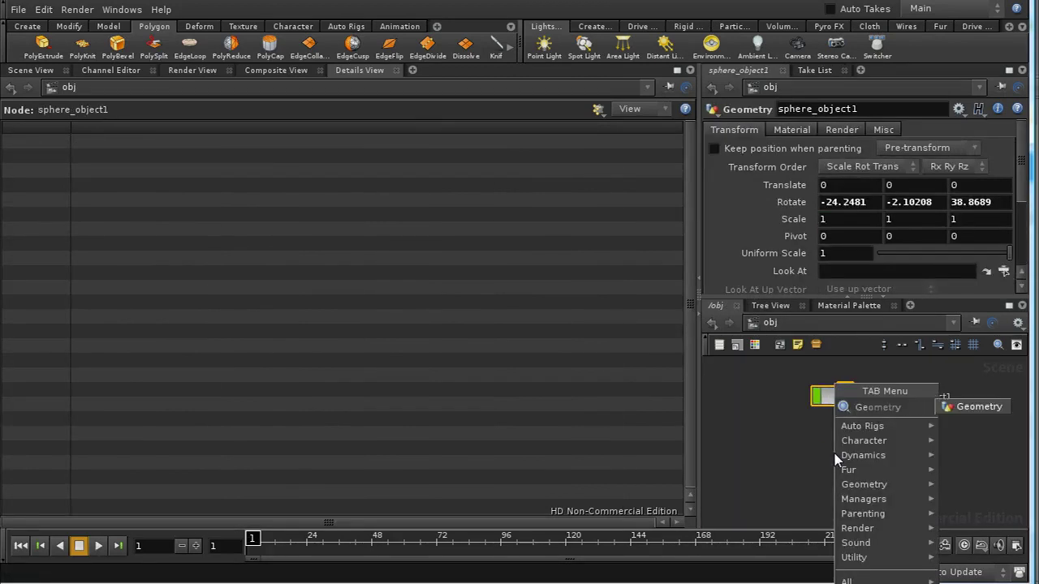
left_click(996, 416)
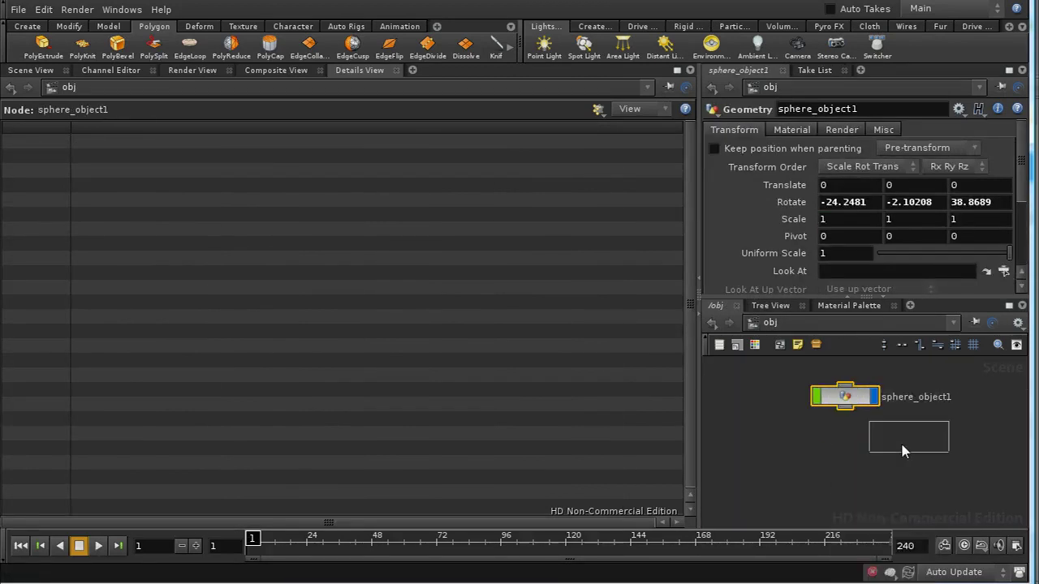
left_click(844, 452)
double_click(858, 454)
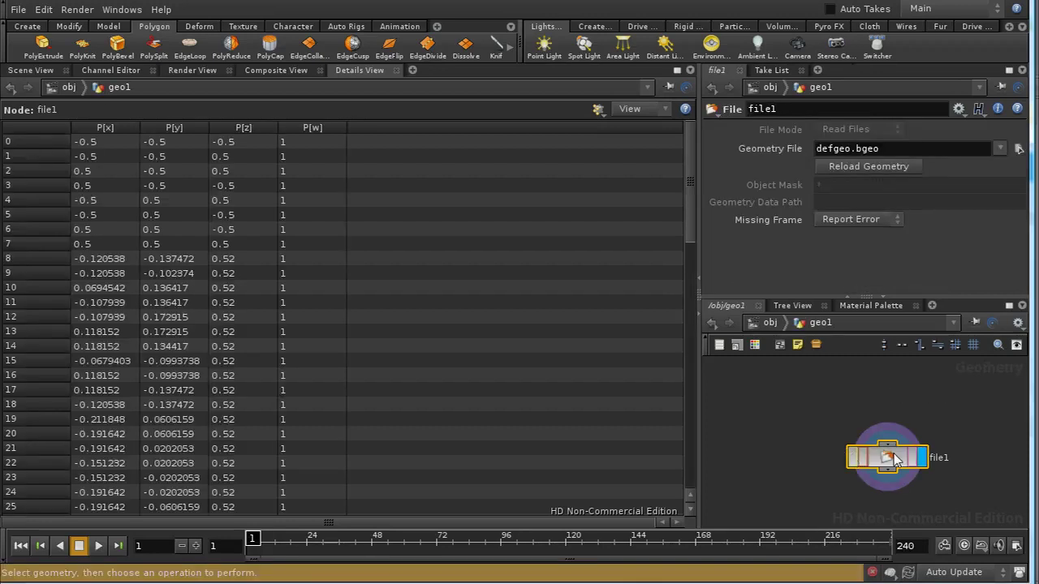
key("Delete")
Add an Object Merge node inside geo1 that pulls geometry from sphere_object1
key("Tab")
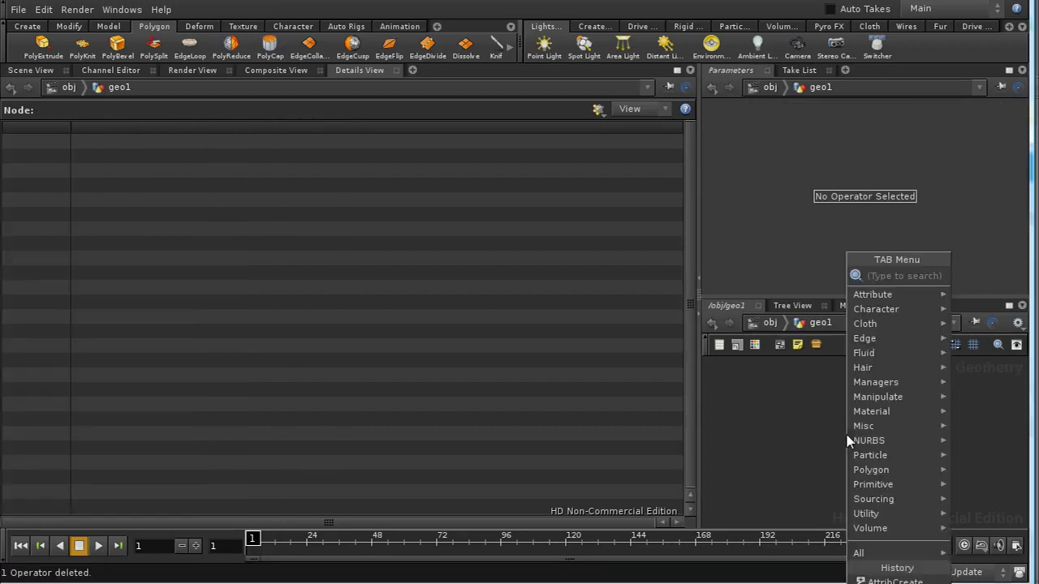
type("obj")
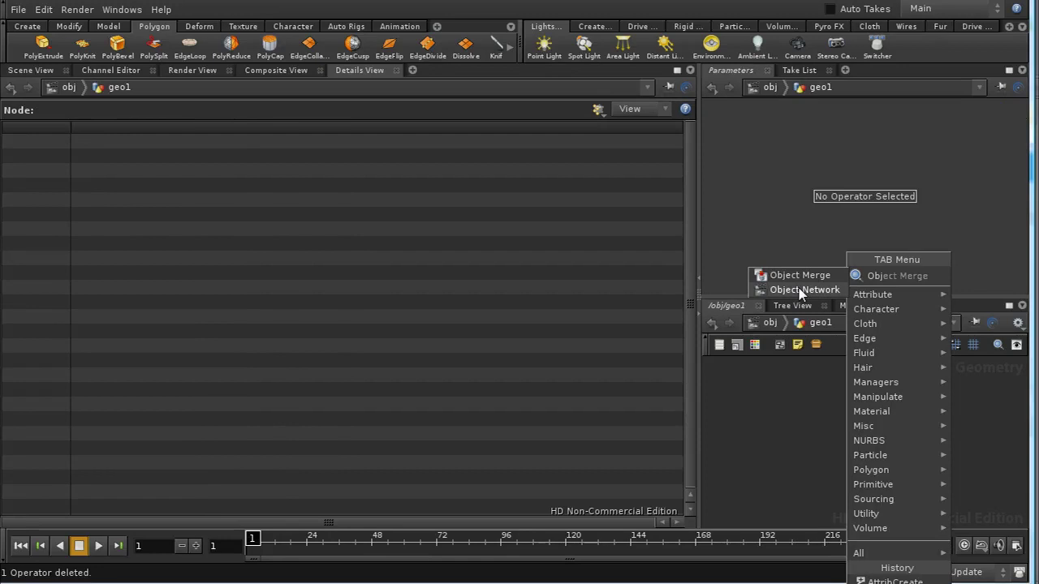
left_click(800, 275)
left_click(868, 447)
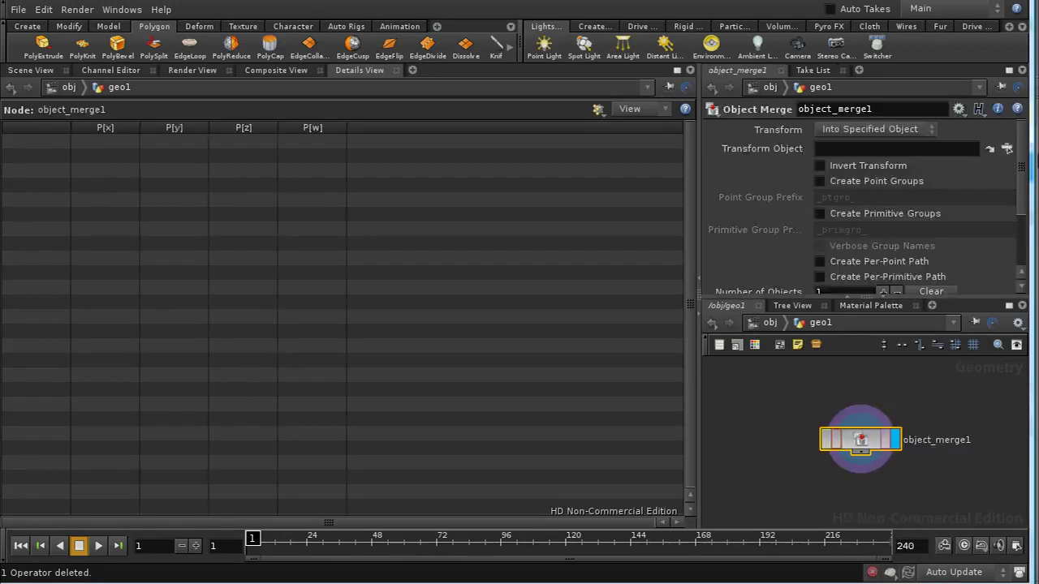
left_click_drag(1028, 152, 1030, 211)
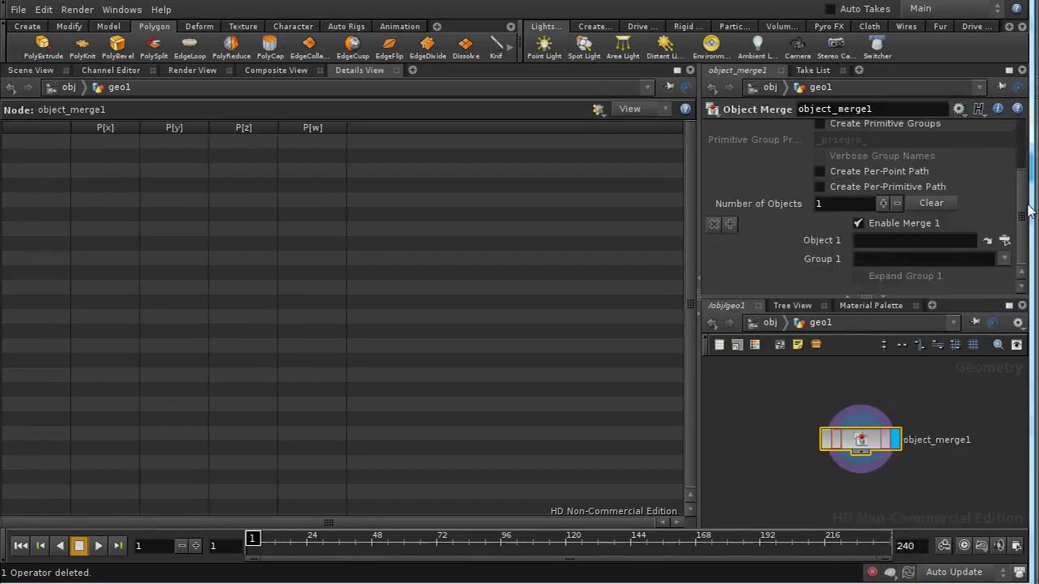
left_click(1005, 240)
left_click(903, 169)
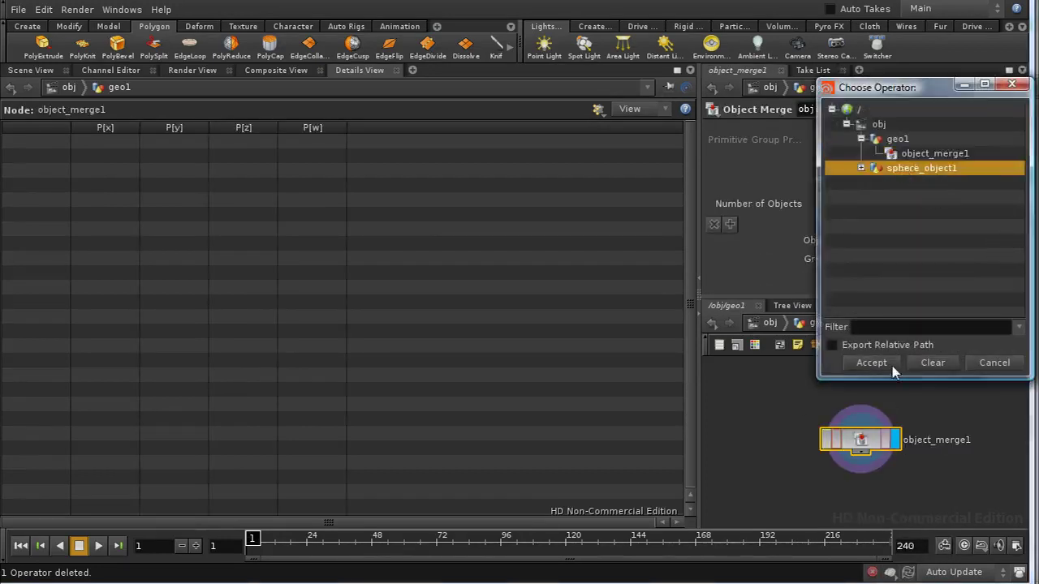
left_click(873, 363)
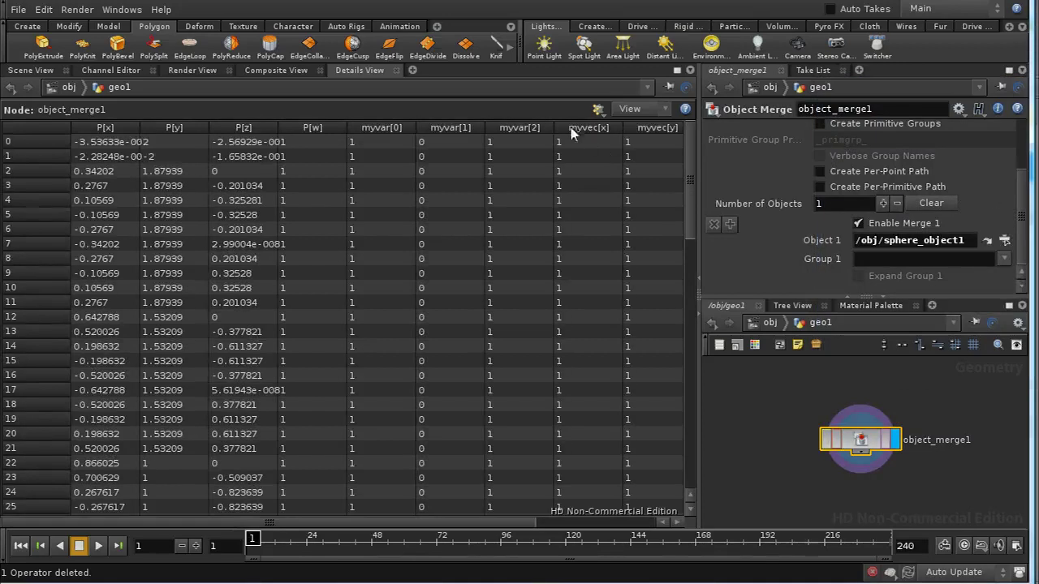
Set object_merge1's Transform to Into This Object, then return to /obj
left_click_drag(481, 525, 604, 526)
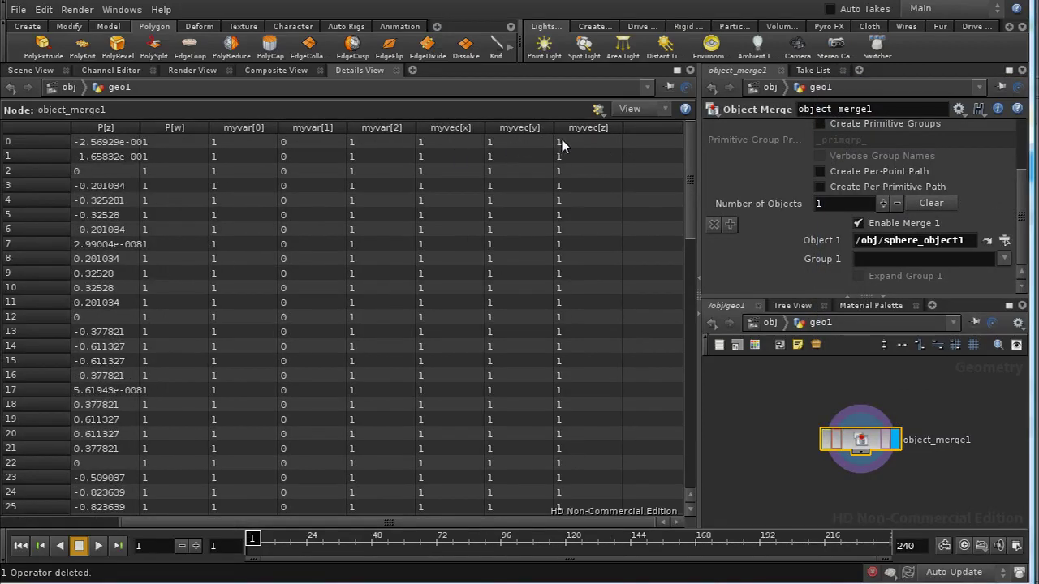
scroll(1021, 142, "up", 3)
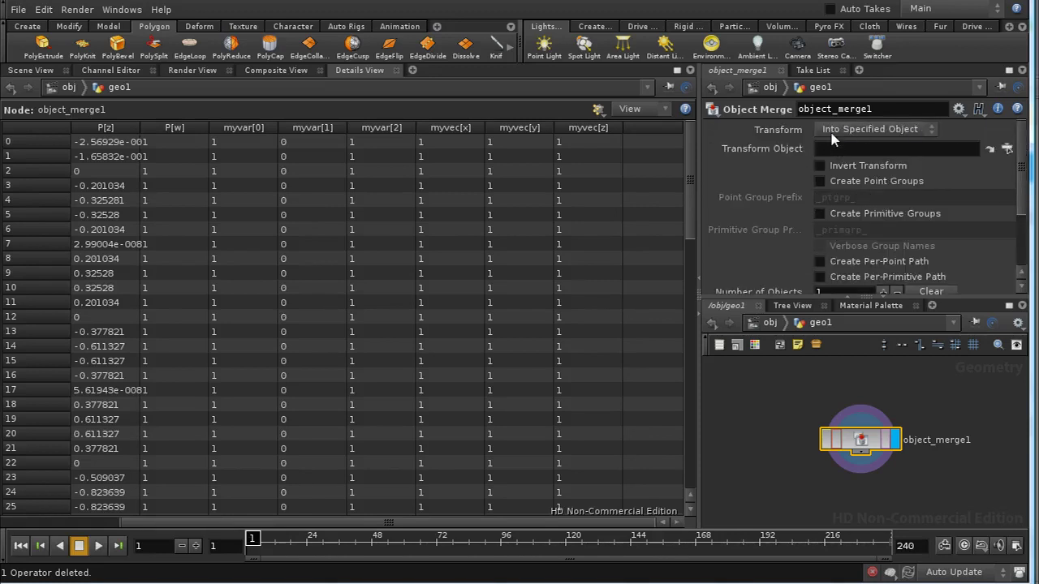
left_click(934, 130)
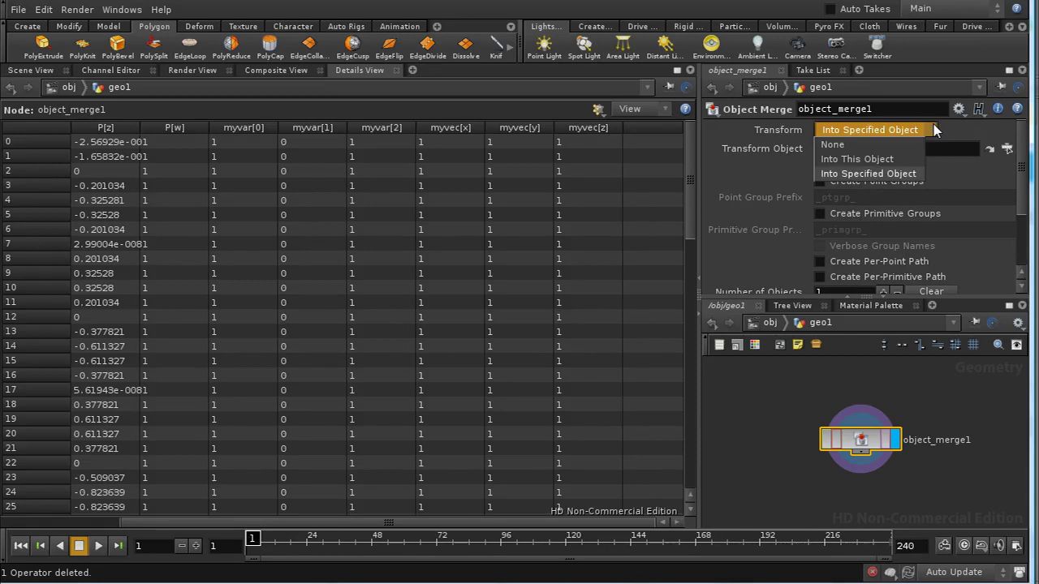
left_click(857, 159)
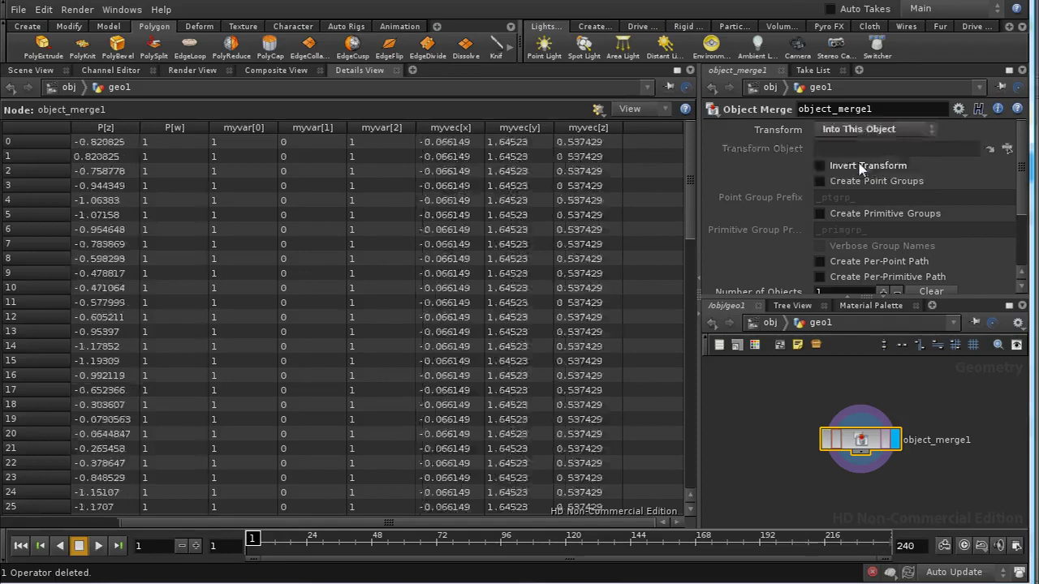
left_click(775, 323)
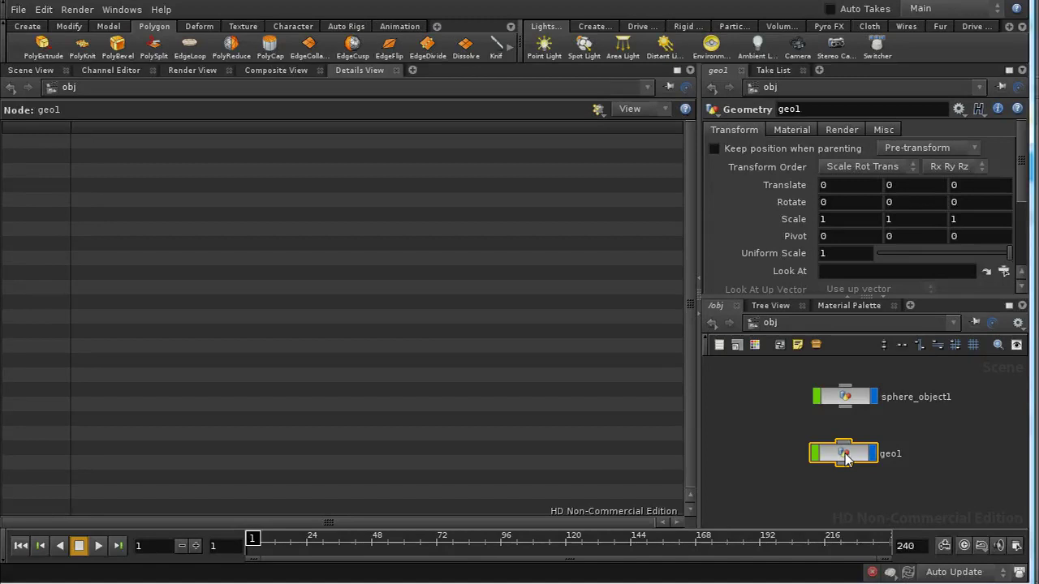
Check sphere_object1's Rotate values, then inspect geo1's merged points in the spreadsheet
left_click(844, 396)
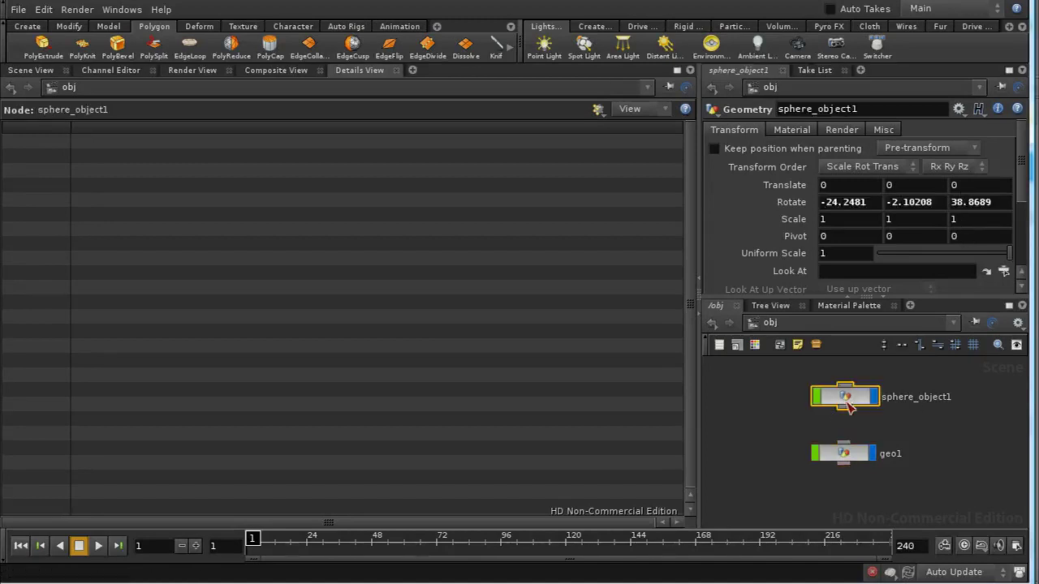
double_click(845, 453)
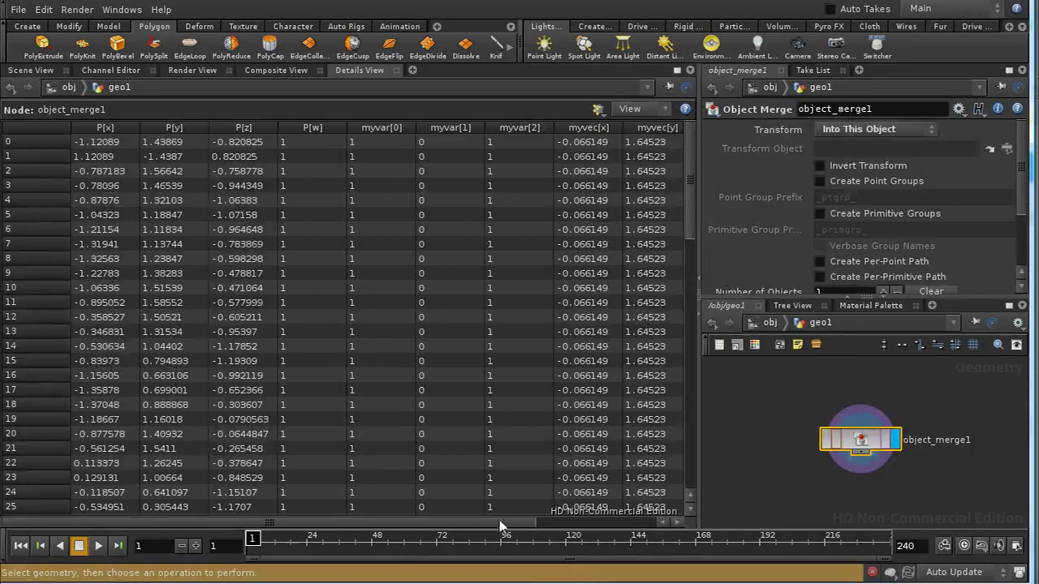
left_click_drag(500, 523, 596, 529)
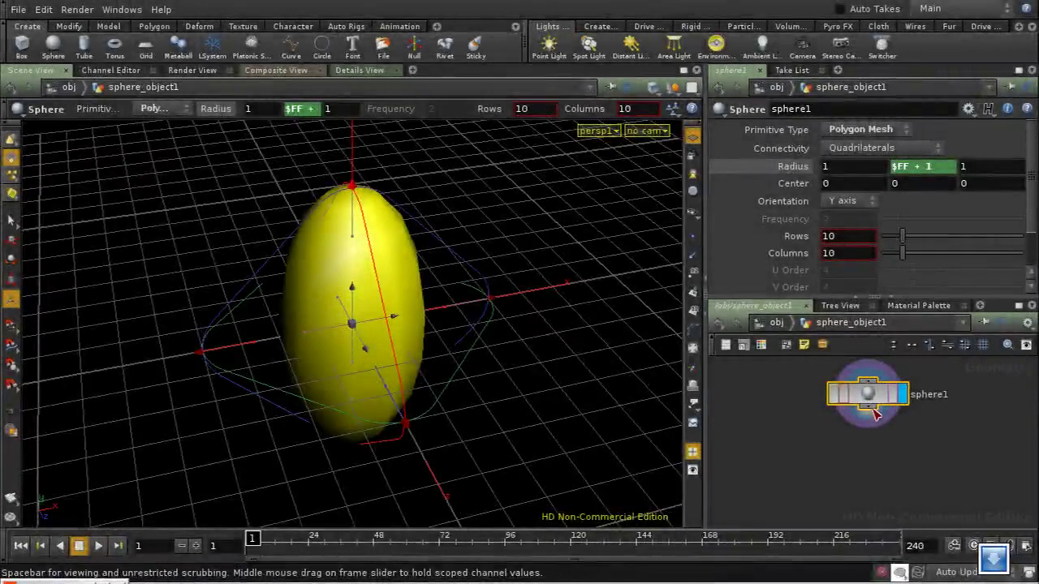
Add an AttribCreate node beneath sphere1 and make it the displayed node
key("Tab")
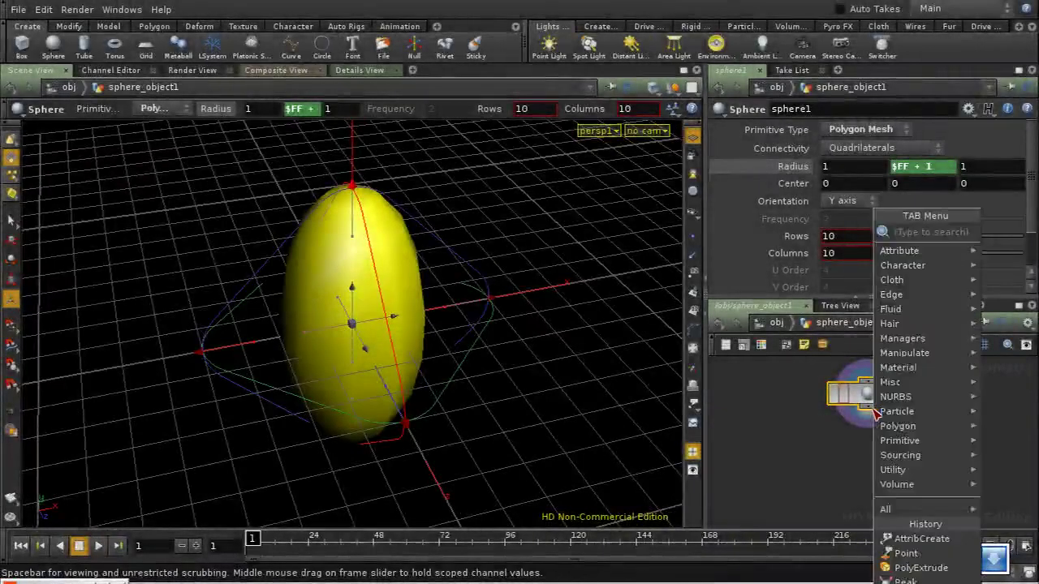
type("attrib")
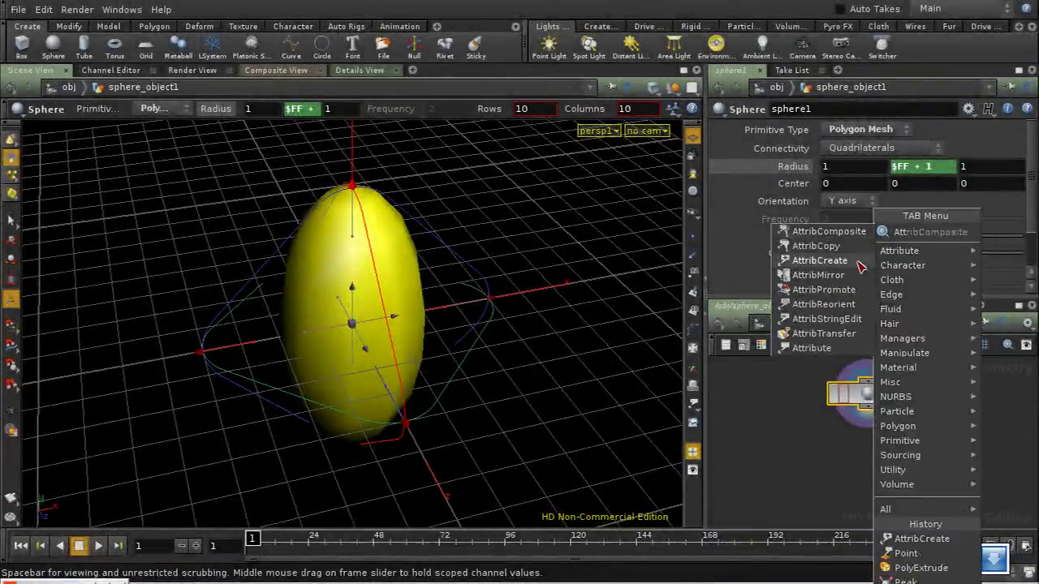
left_click(860, 266)
left_click(874, 451)
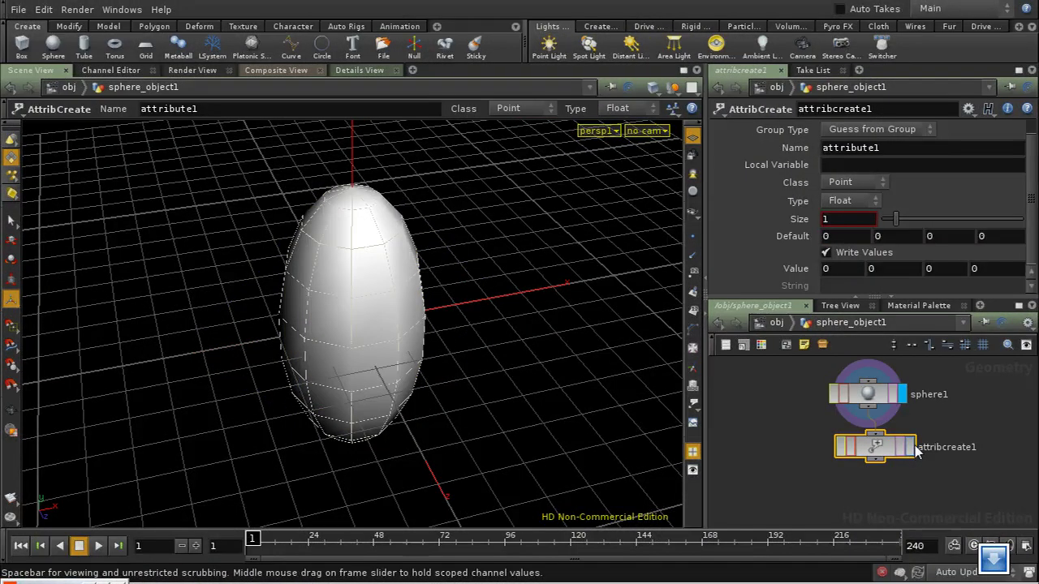
left_click(911, 447)
left_click_drag(893, 449, 885, 451)
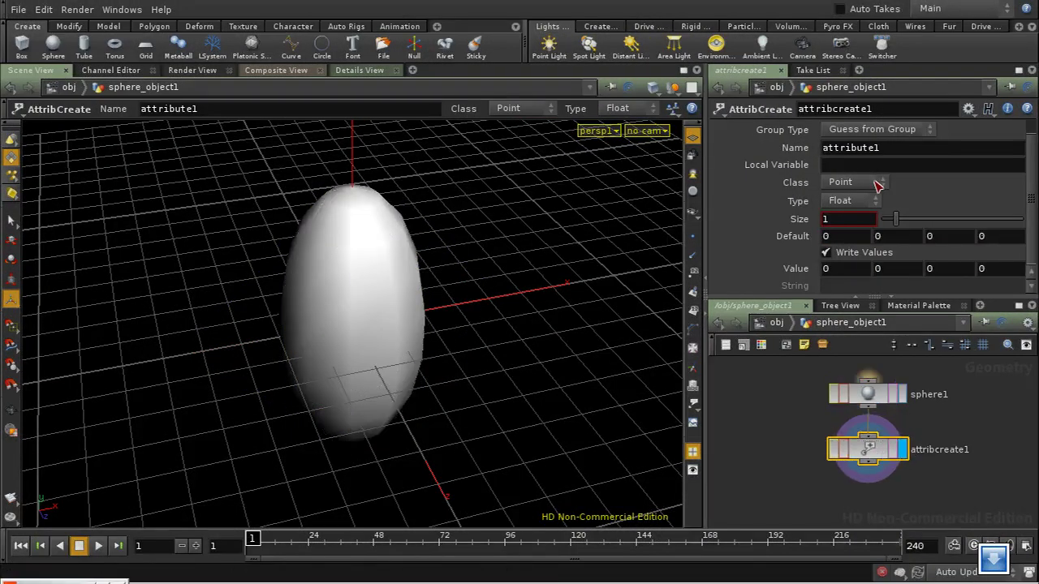
Name the attribute myvar and set its class to Detail
left_click_drag(898, 148, 723, 152)
type("m")
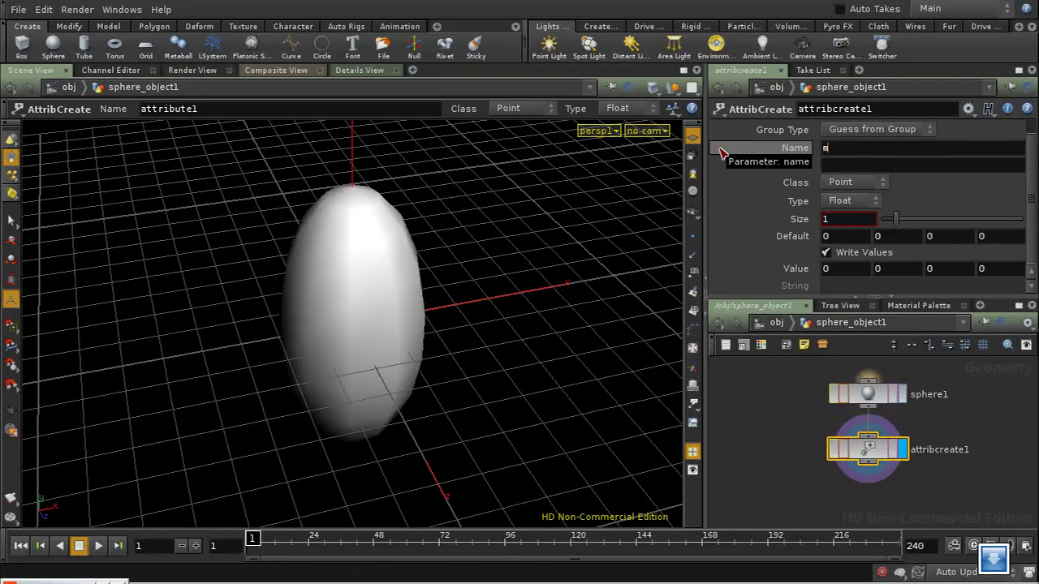
type("yvar")
key("Return")
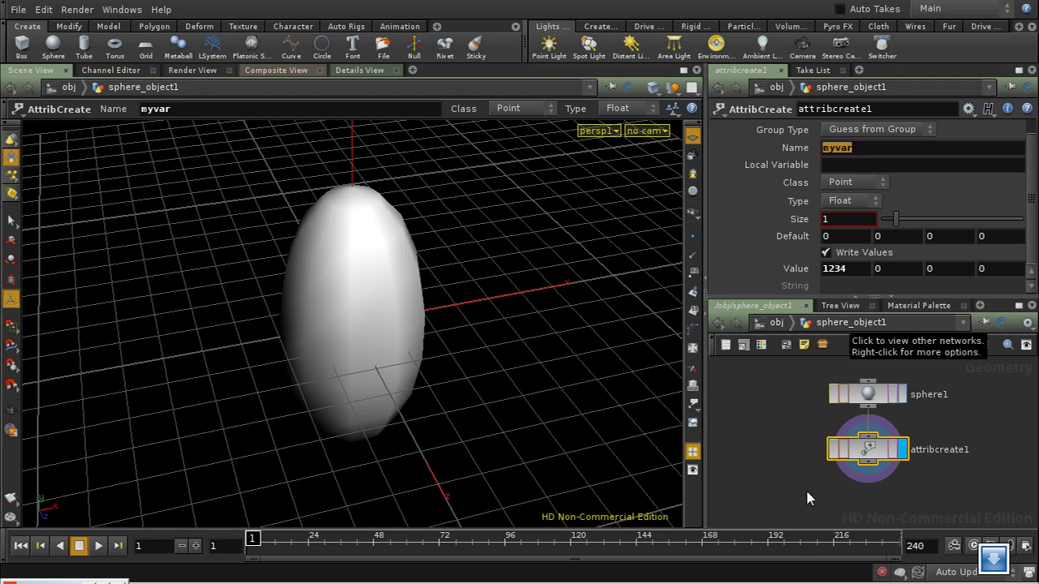
middle_click_drag(805, 488, 934, 470)
left_click(867, 182)
left_click(858, 196)
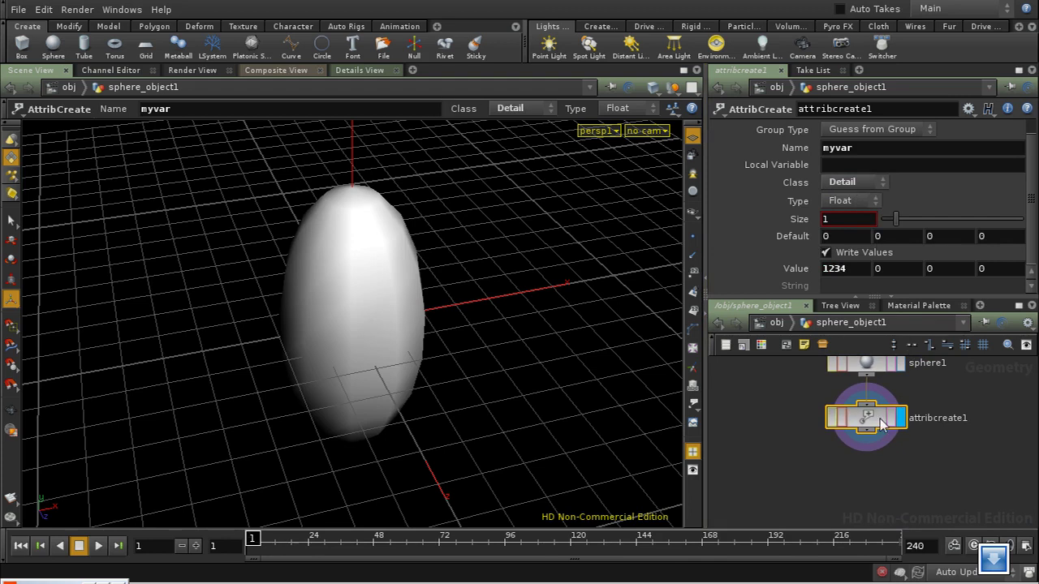
Show Detail attributes in the spreadsheet, confirming myvar reads 1234, then search for attrib nodes
left_click(365, 71)
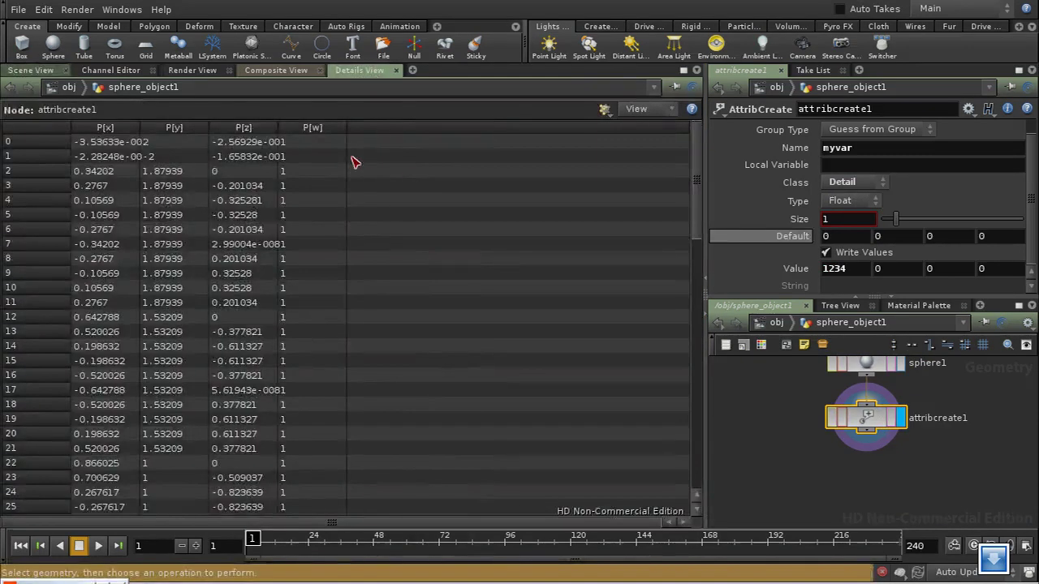
left_click(605, 109)
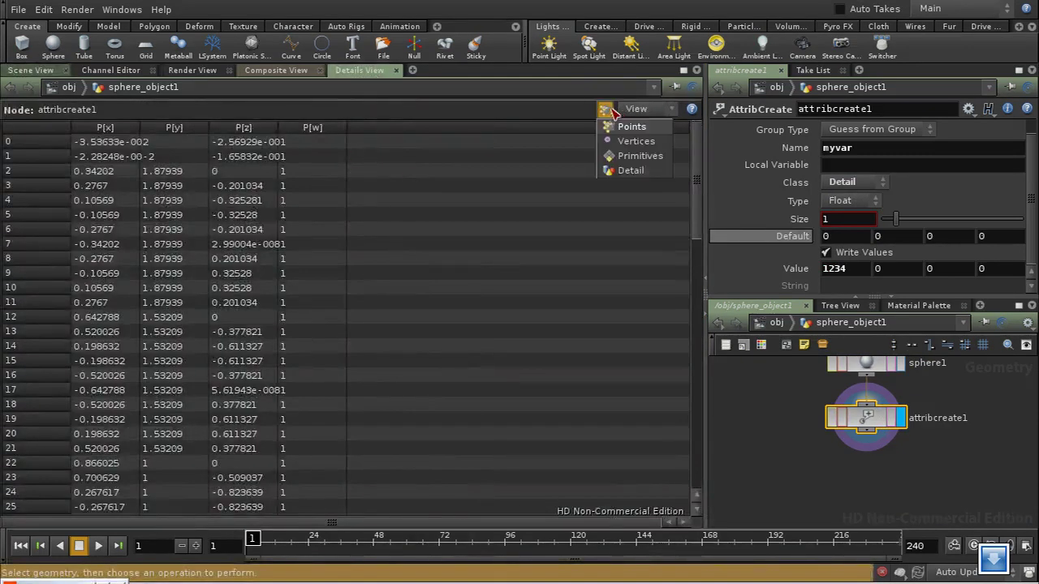
left_click(629, 170)
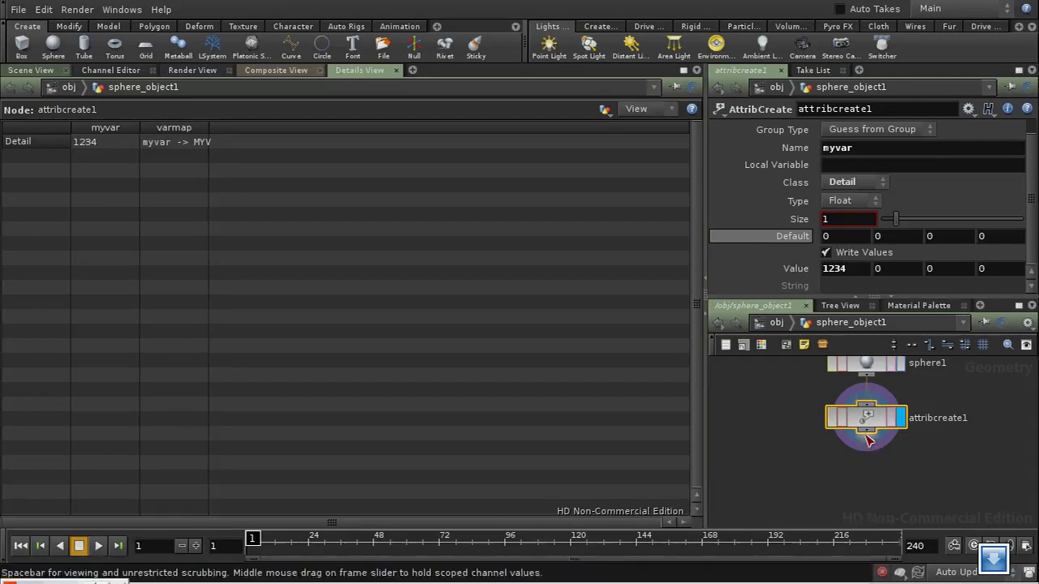
key("Tab")
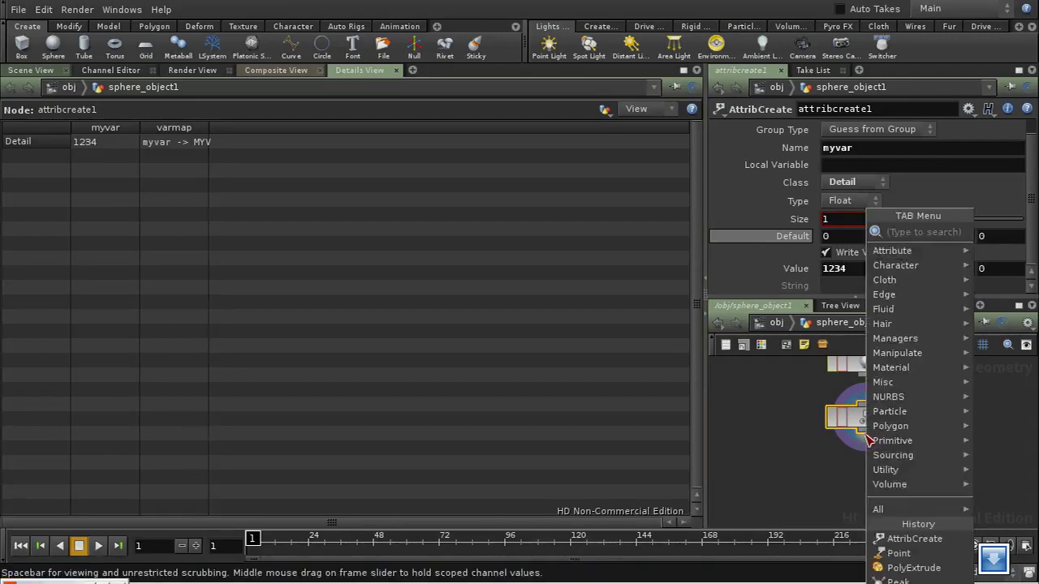
type("attrib")
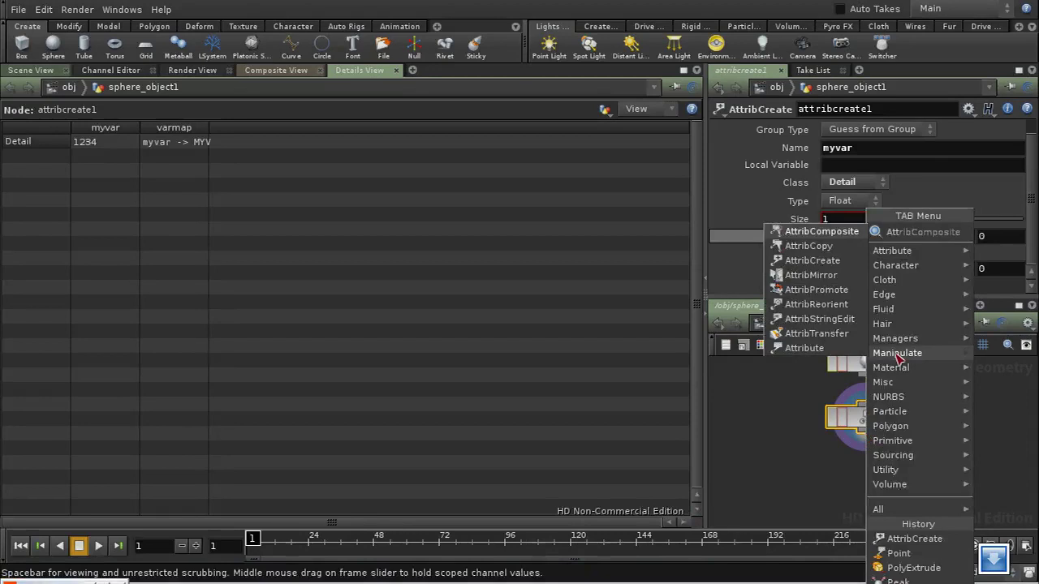
Place an AttribPromote node under attribcreate1 and set it as the display node
left_click(852, 290)
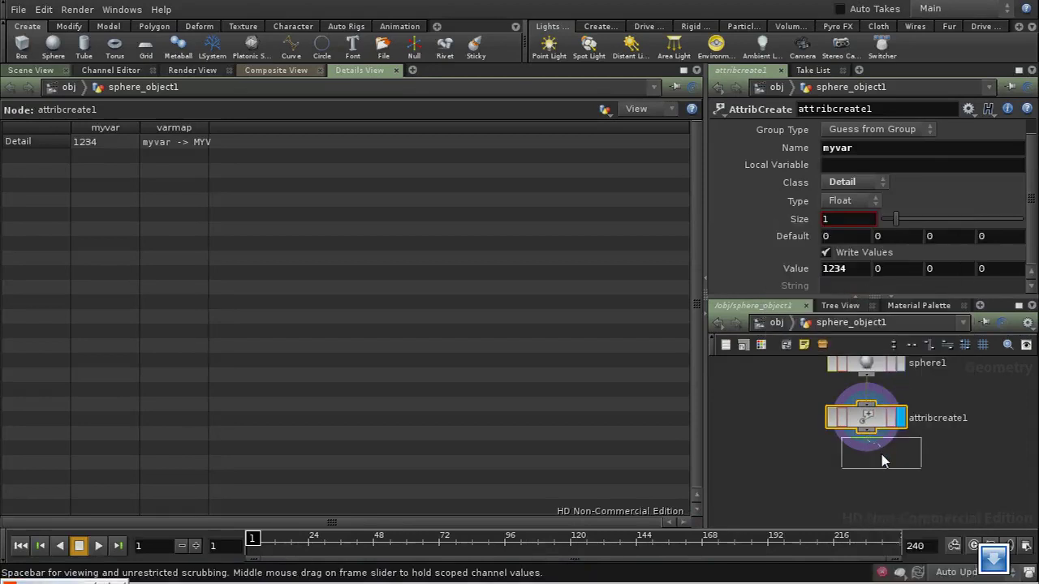
left_click(870, 473)
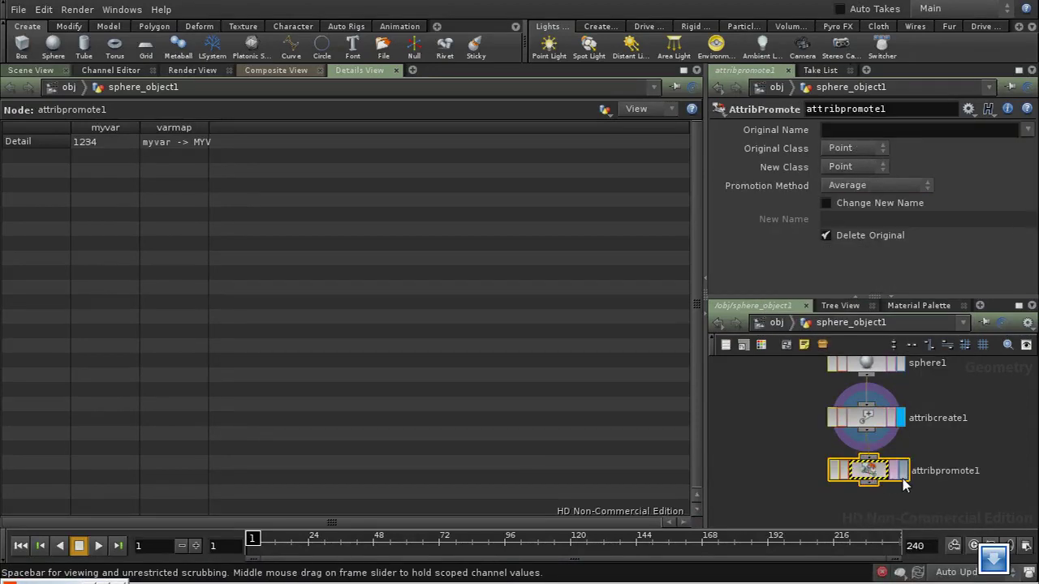
left_click(903, 474)
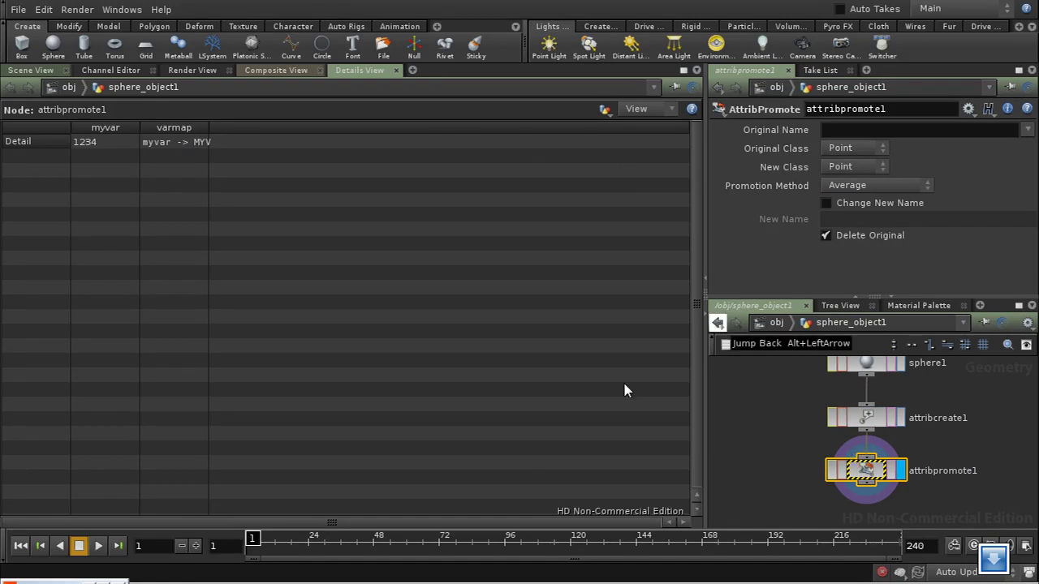
Set attribpromote1 to promote myvar from the Detail class using First Match
left_click(869, 149)
left_click(844, 163)
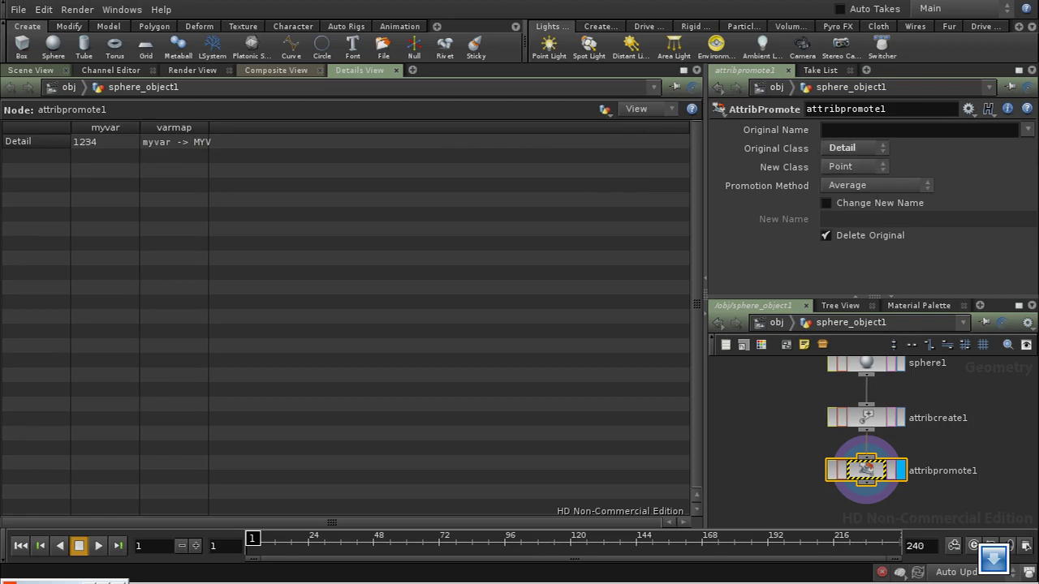
left_click(1027, 130)
left_click(1014, 148)
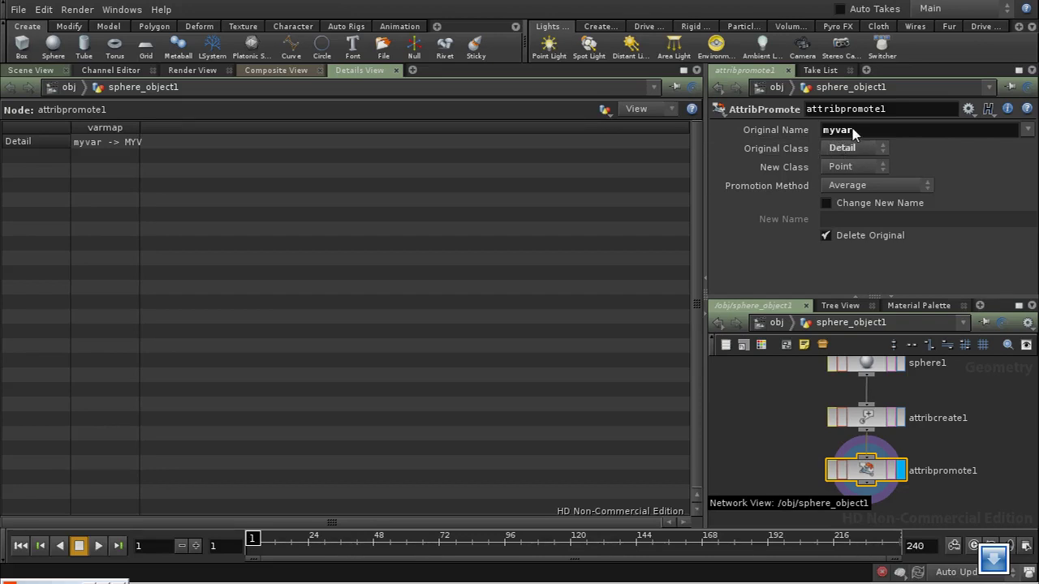
left_click(866, 185)
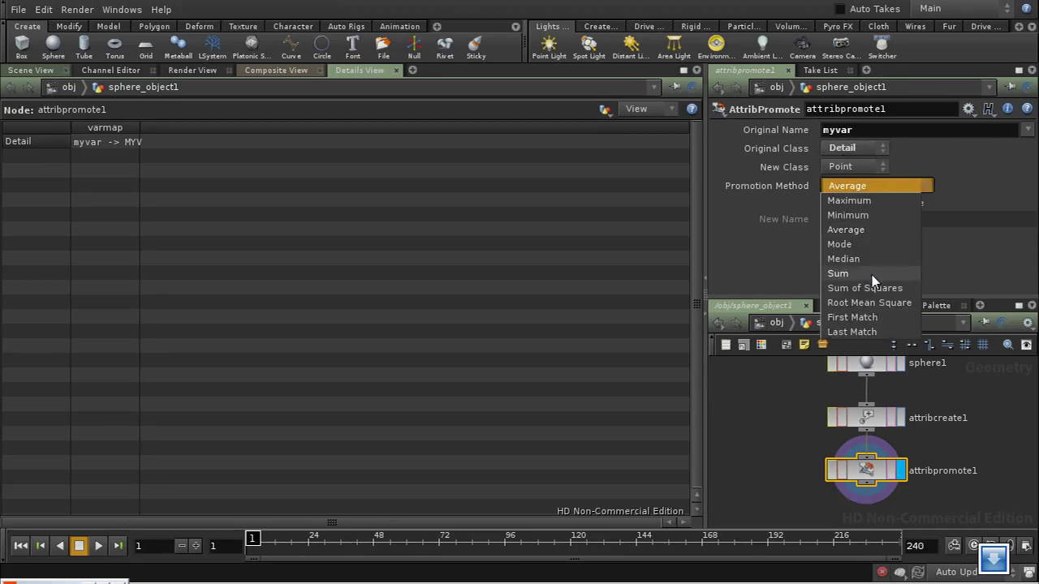
left_click(865, 317)
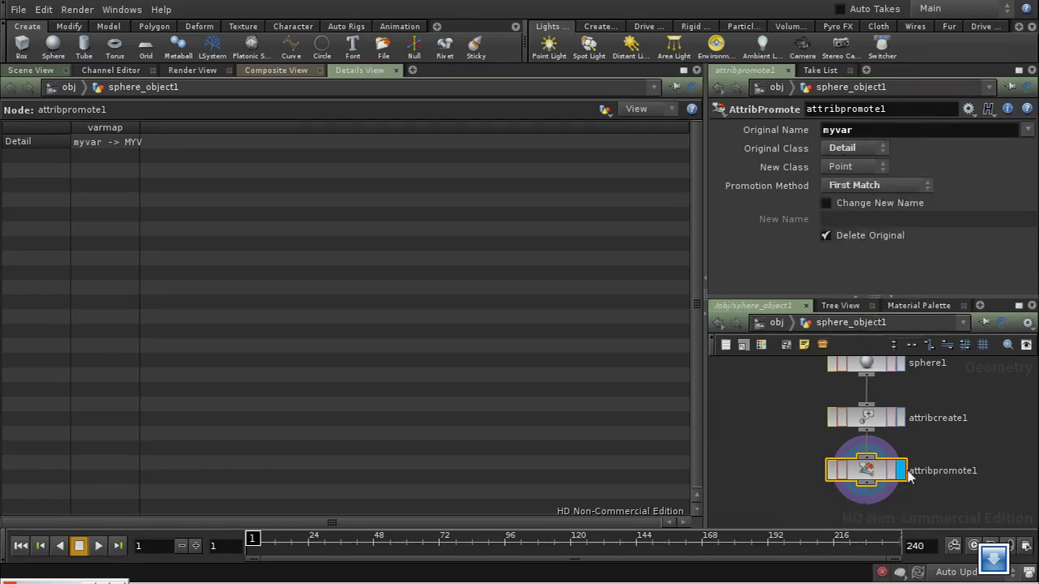
middle_click_drag(933, 507, 930, 481)
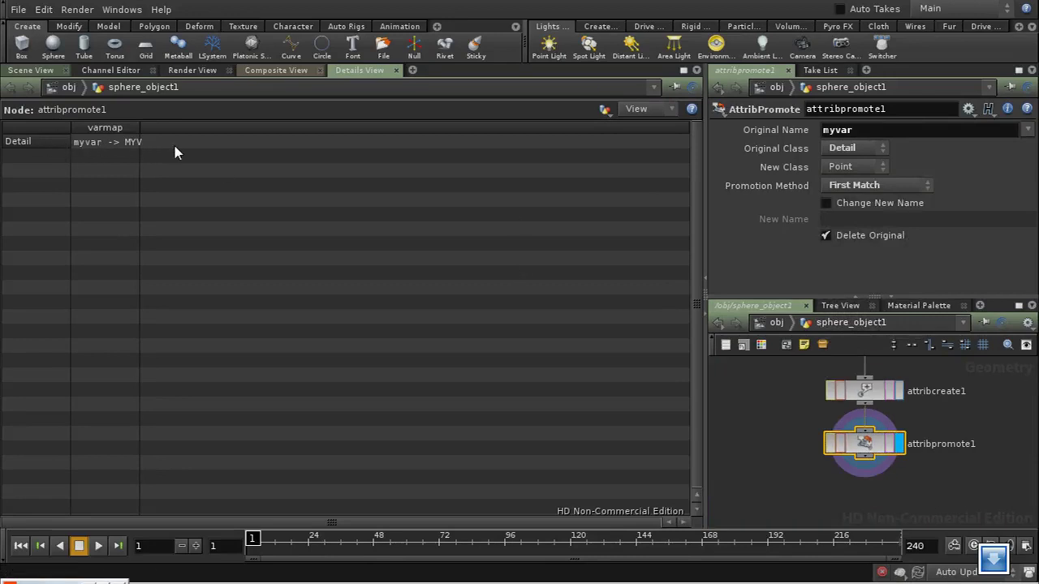
Show point attributes in the spreadsheet, where every point's myvar reads 1234
left_click(824, 235)
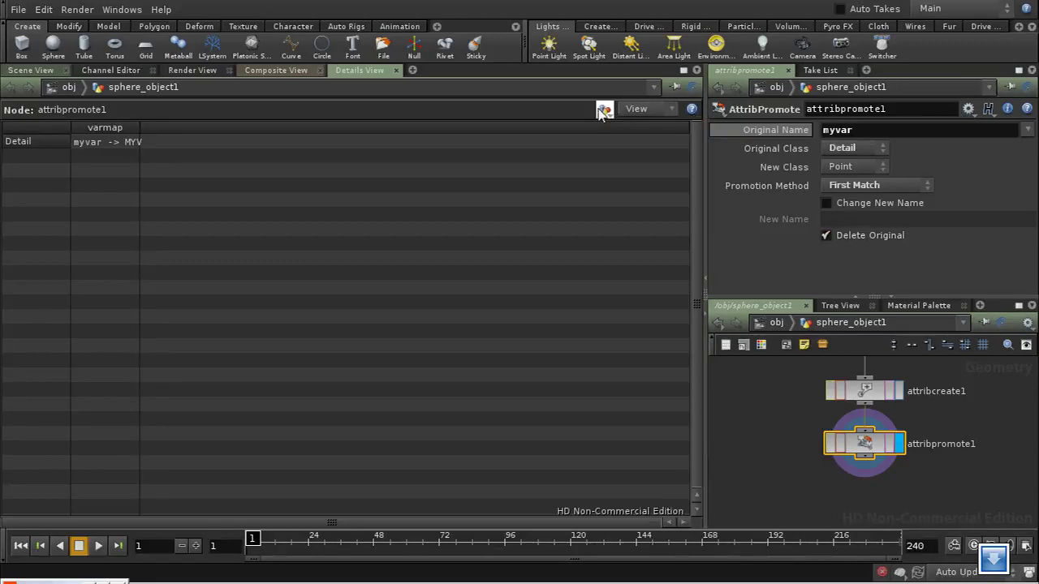
left_click(605, 109)
left_click(618, 126)
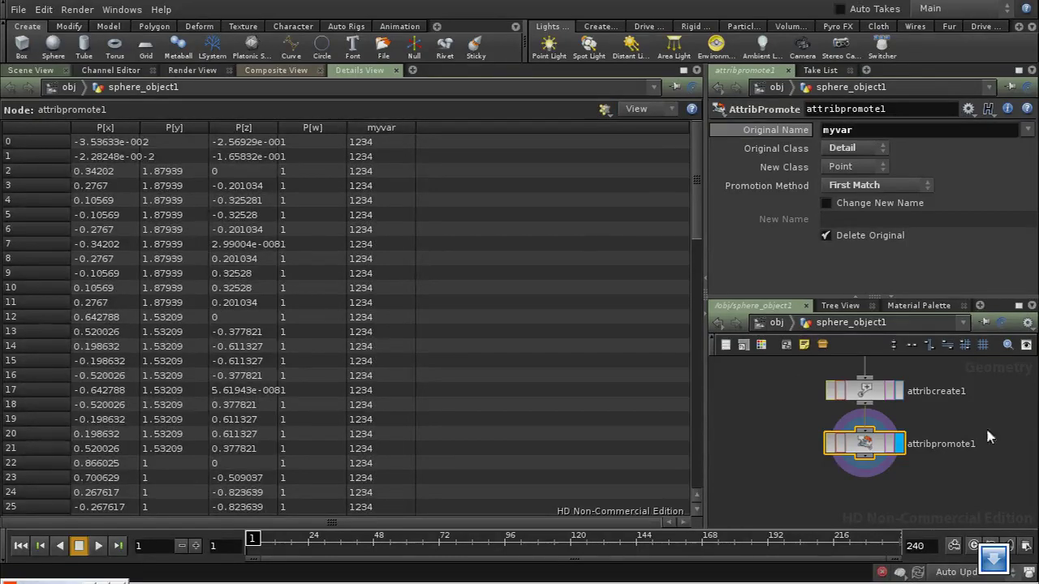
Change attribcreate1 to write myvar on Point class with the value rand($PT)
middle_click_drag(980, 409, 983, 442)
left_click(885, 422)
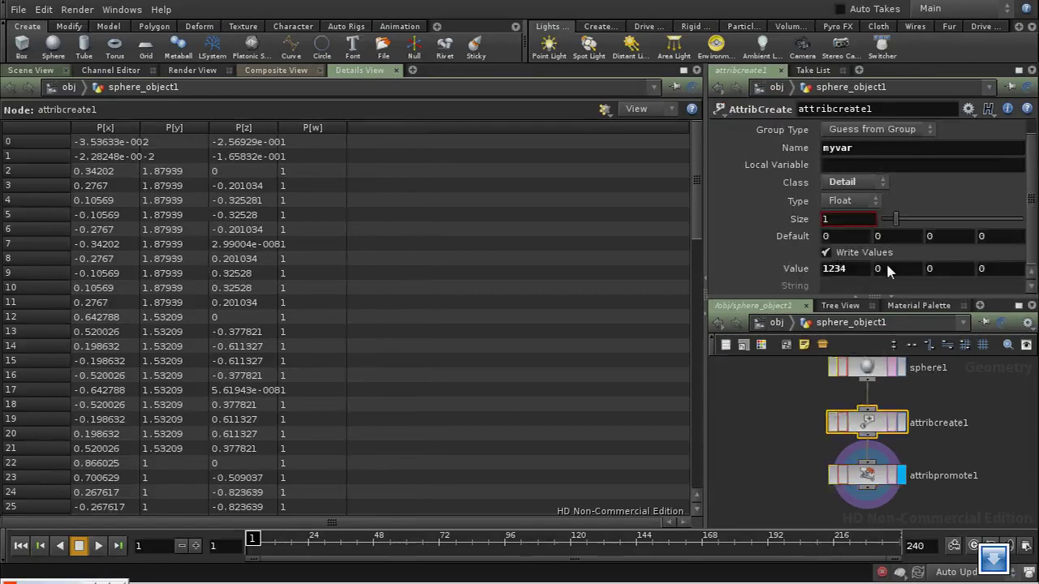
left_click(881, 185)
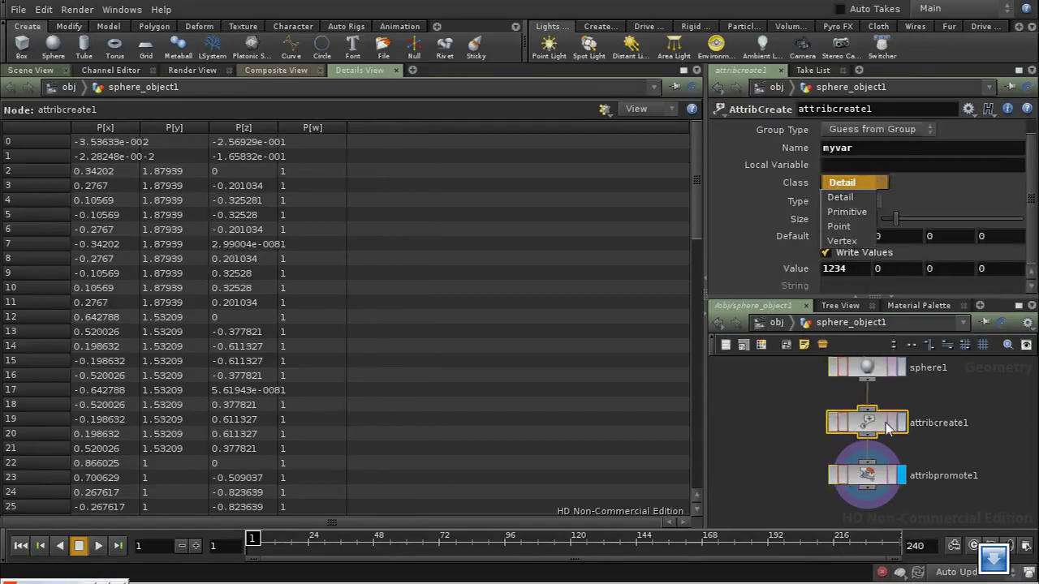
left_click(848, 227)
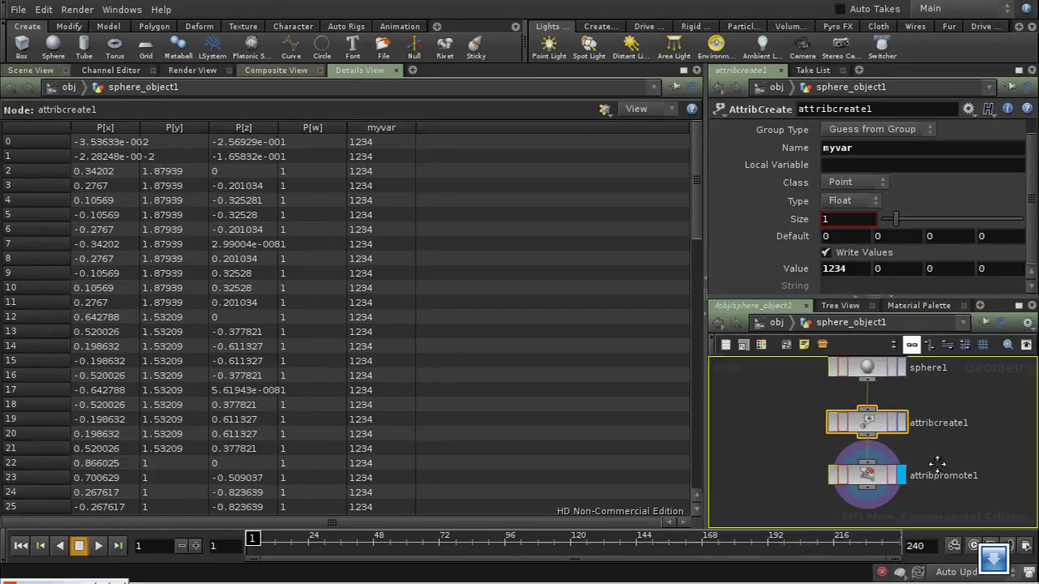
double_click(836, 267)
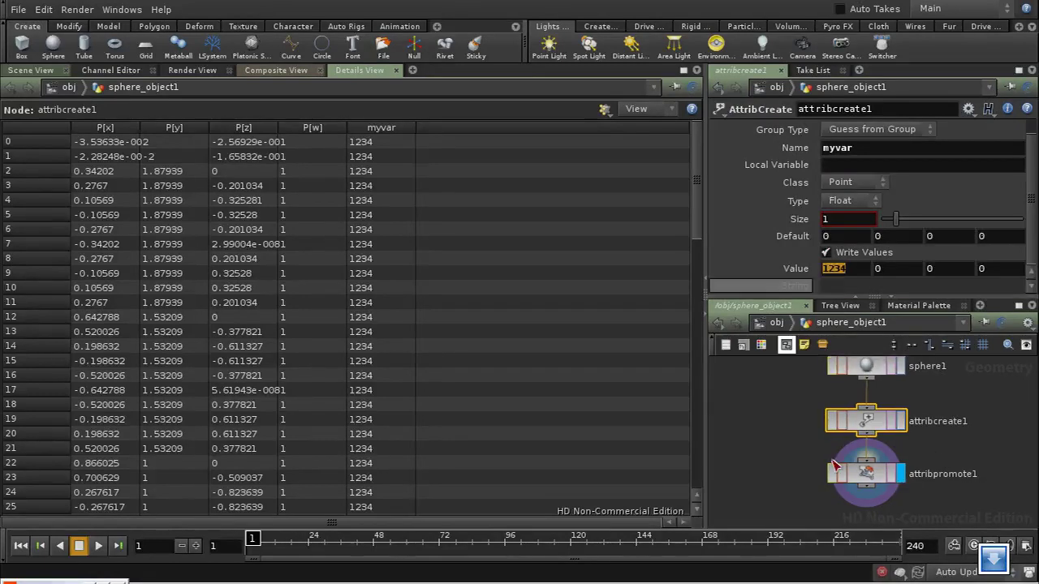
type("rand(")
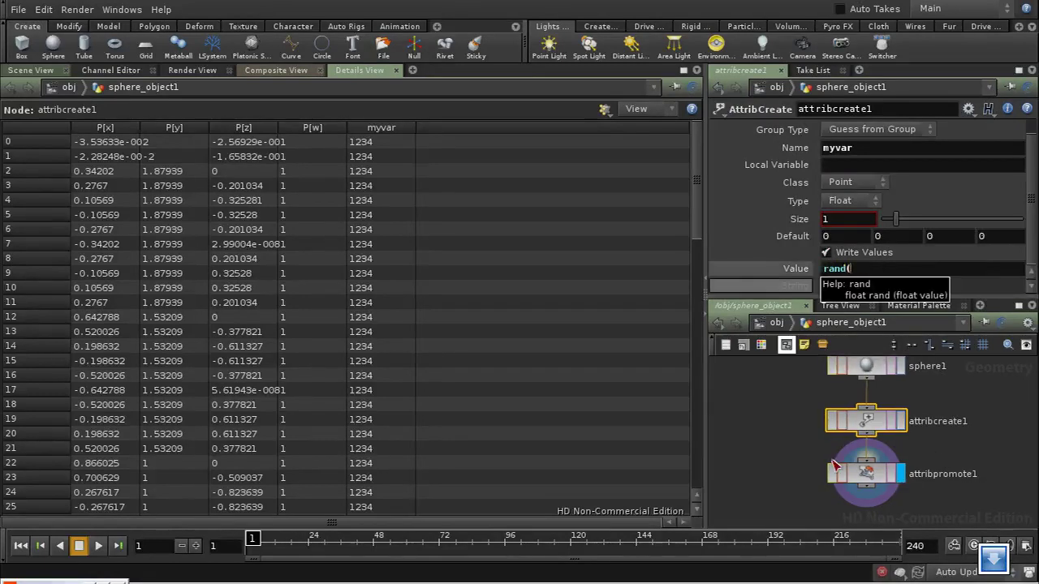
type("$PT)")
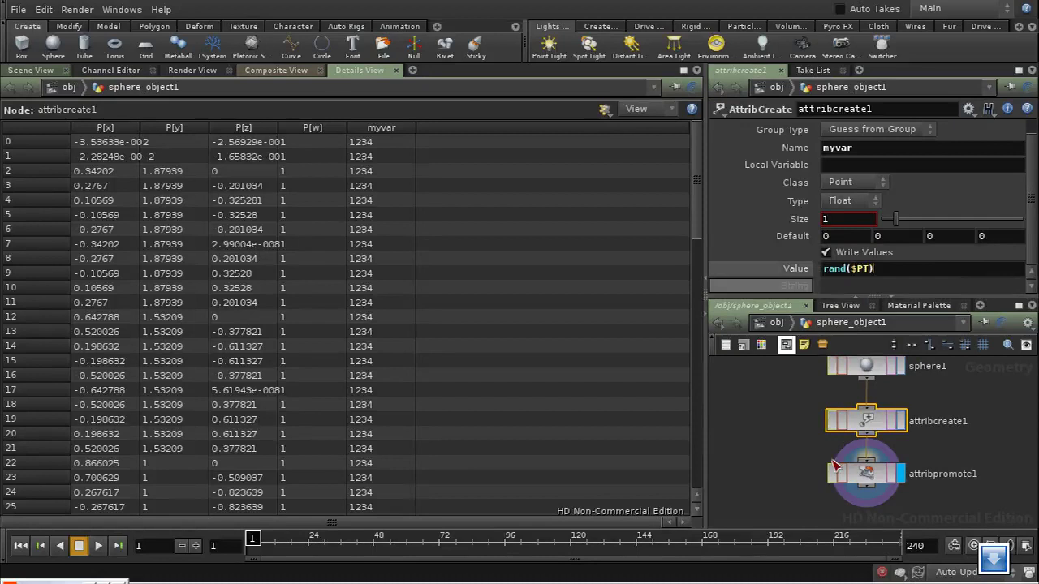
key("Return")
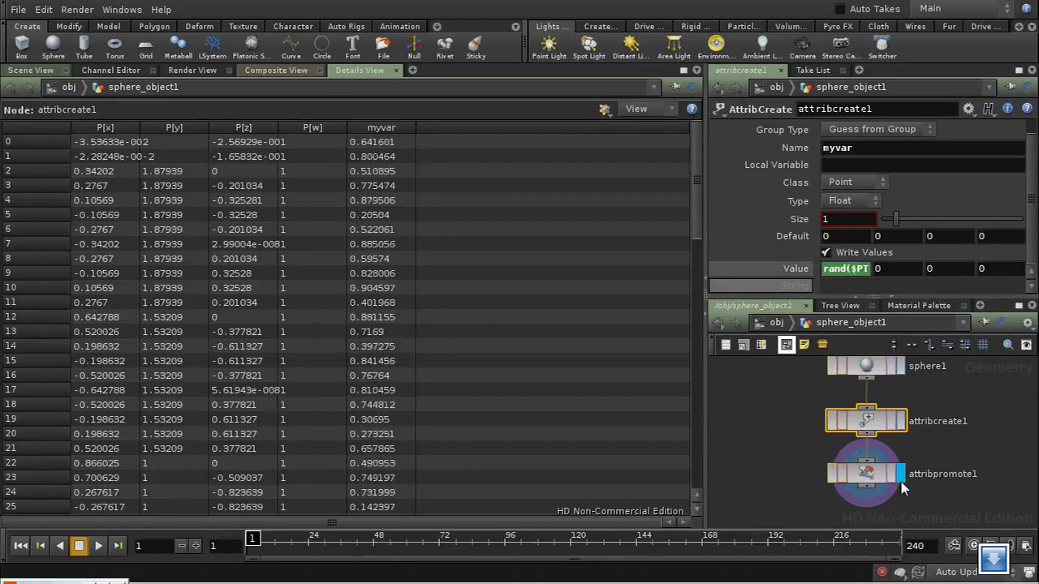
Set attribpromote1 to promote myvar from Point to Detail using the Sum method
left_click(865, 480)
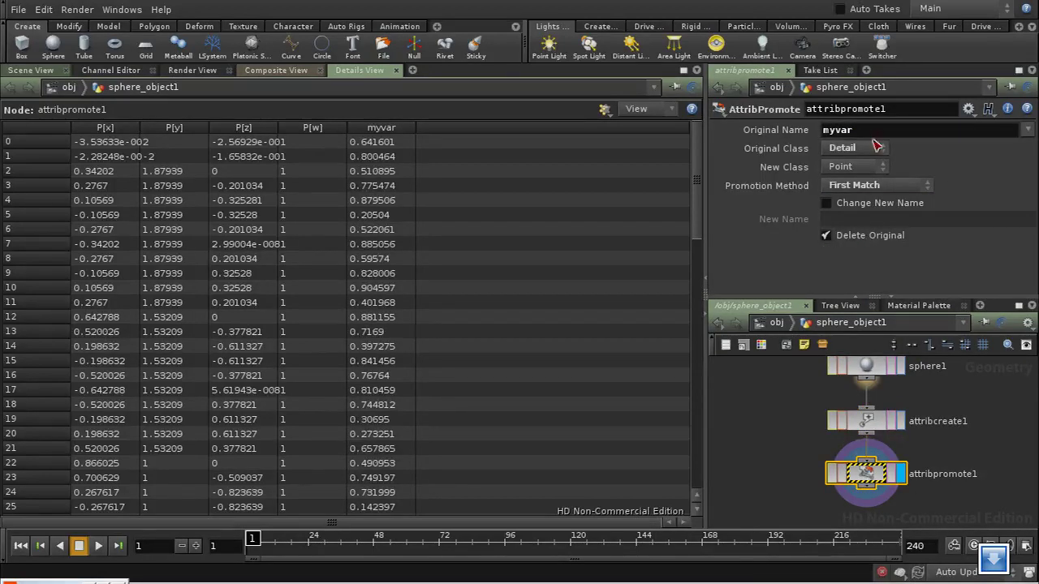
left_click(865, 149)
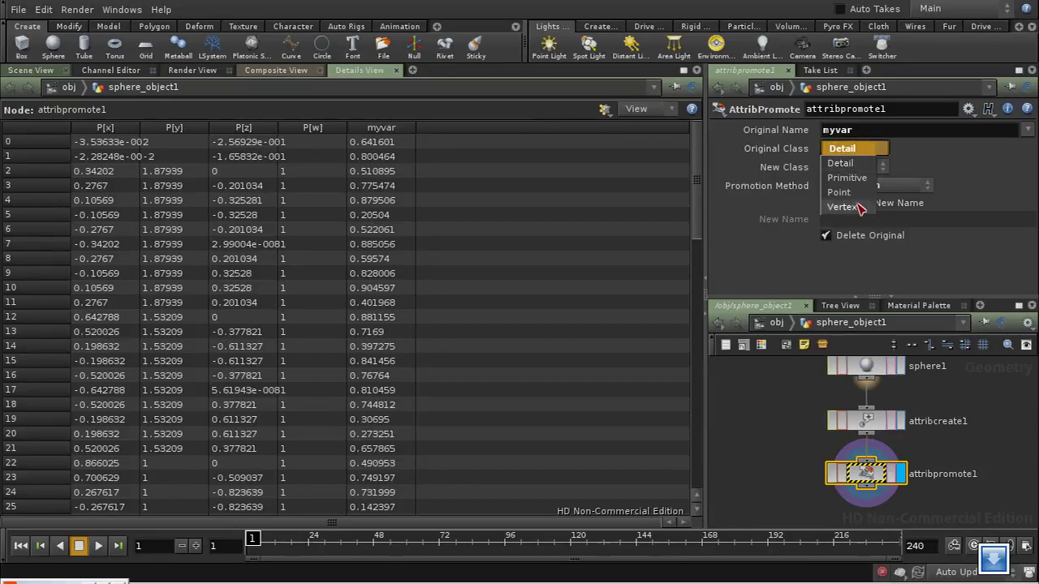
left_click(848, 195)
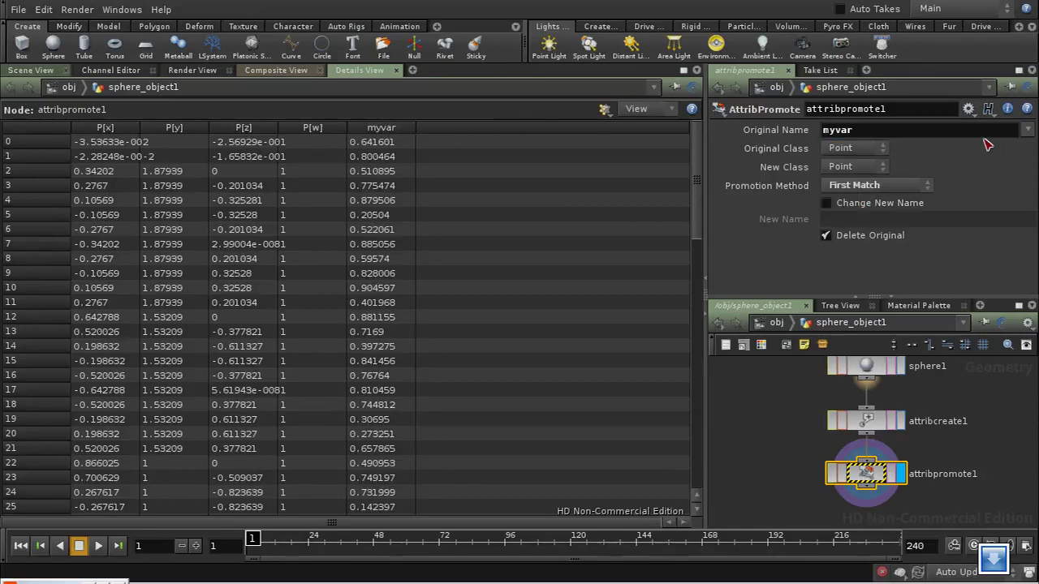
left_click(878, 168)
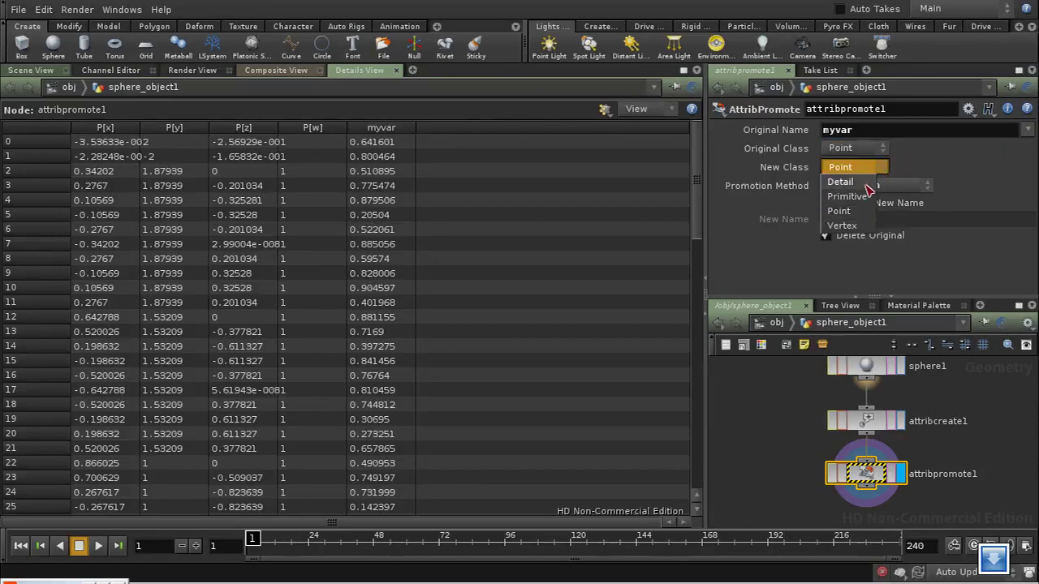
left_click(864, 183)
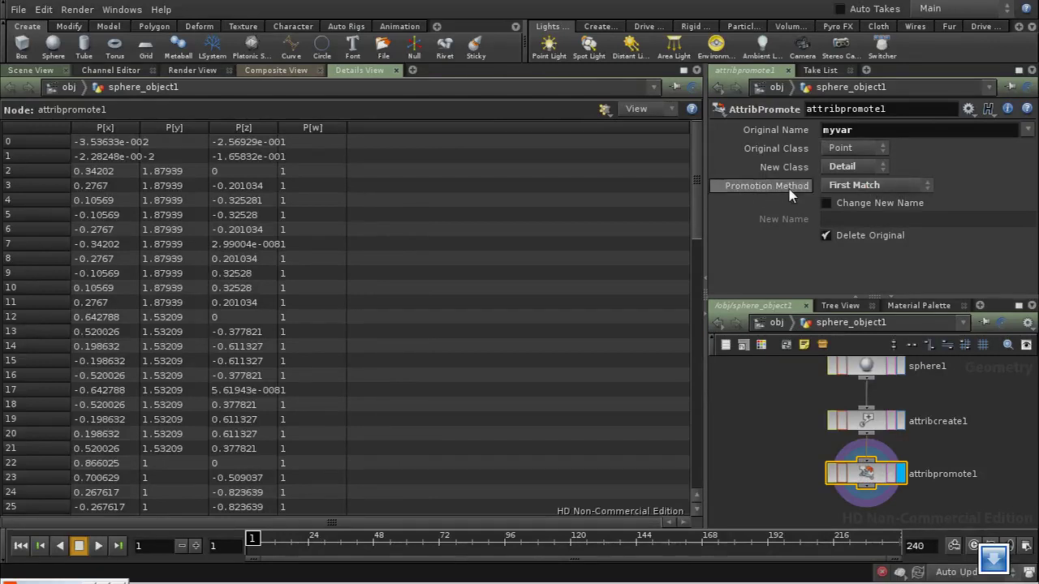
left_click(849, 184)
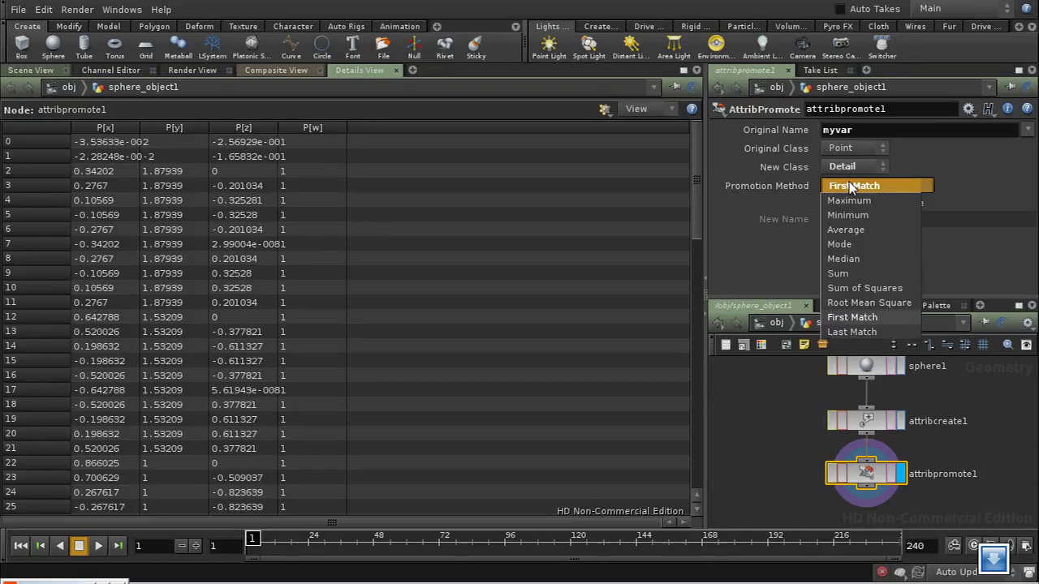
left_click(800, 188)
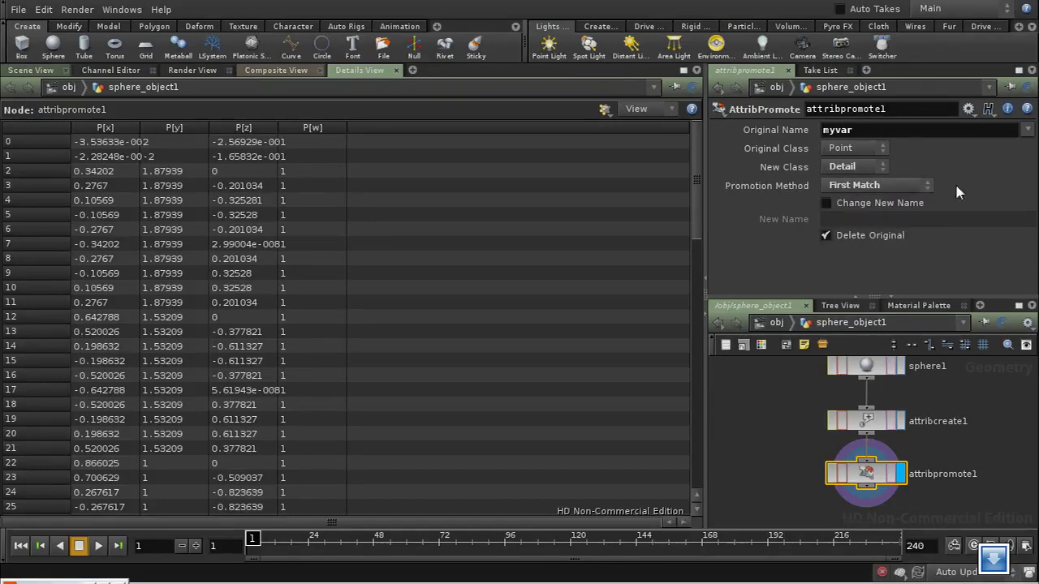
left_click(930, 187)
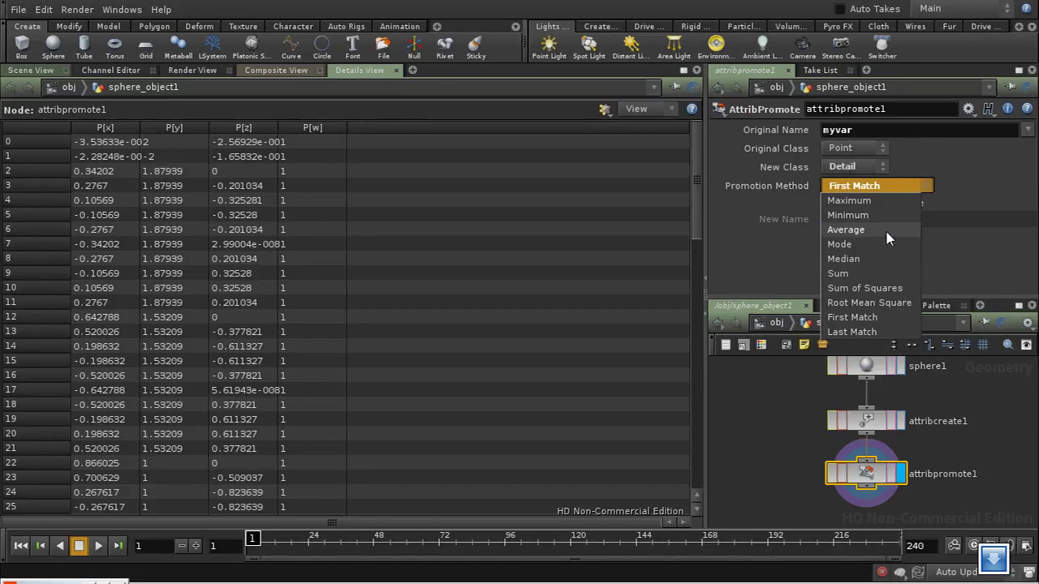
left_click(884, 279)
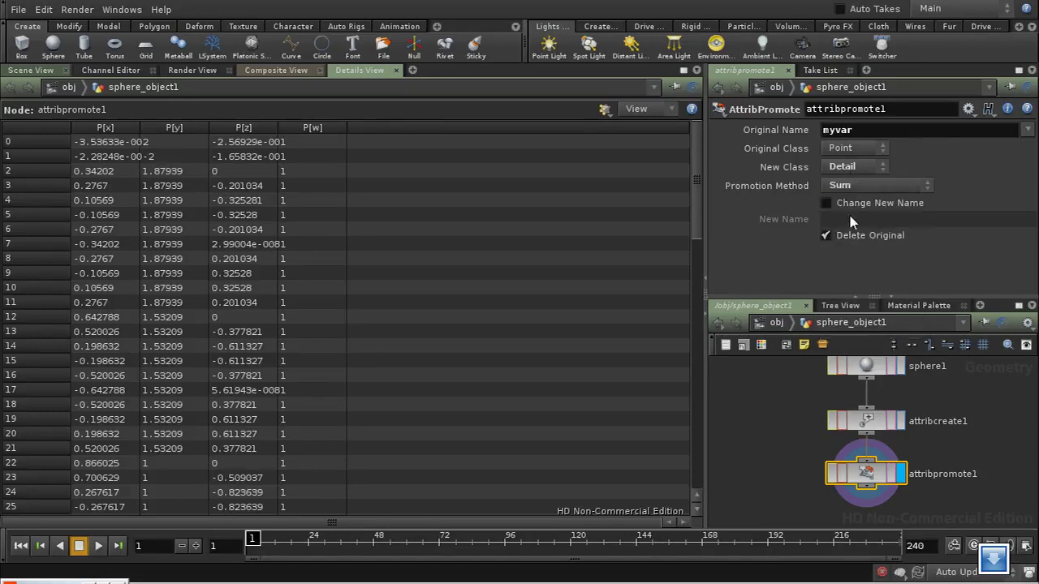
Show Detail attributes in the spreadsheet, with myvar at 40.8842 and the varmap column widened
left_click(606, 110)
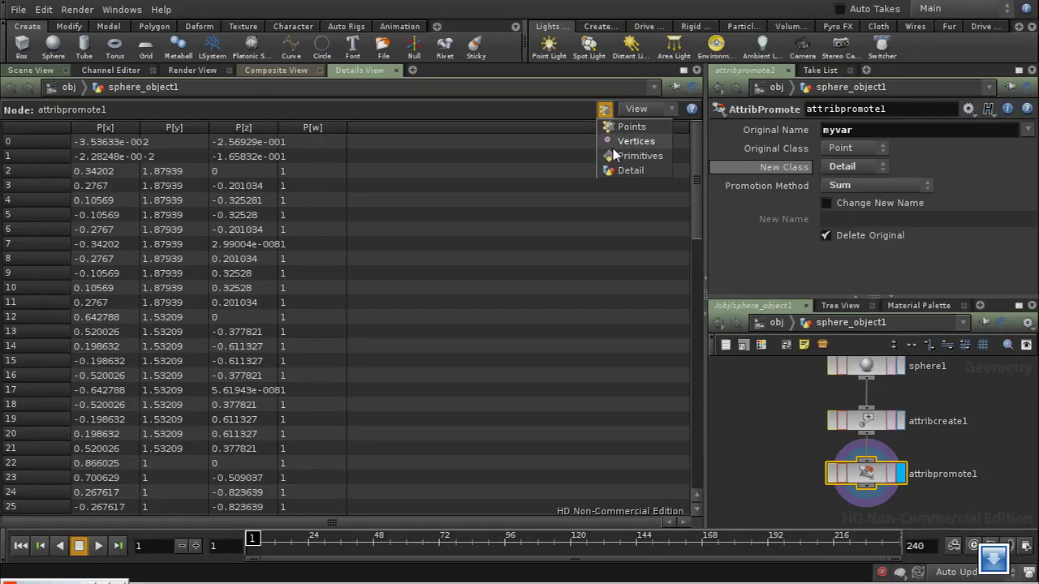
left_click(628, 171)
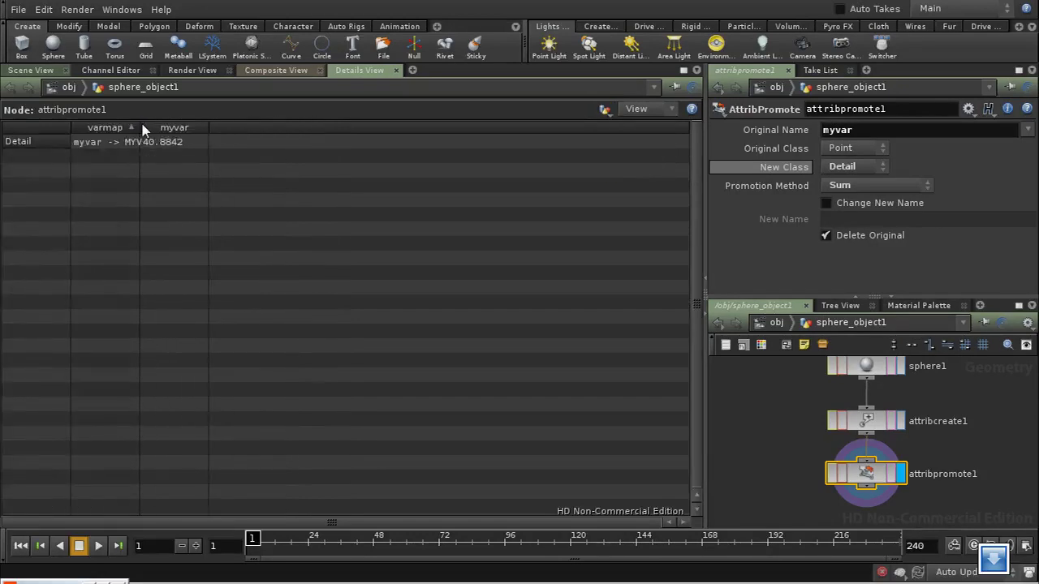
left_click_drag(140, 130, 153, 128)
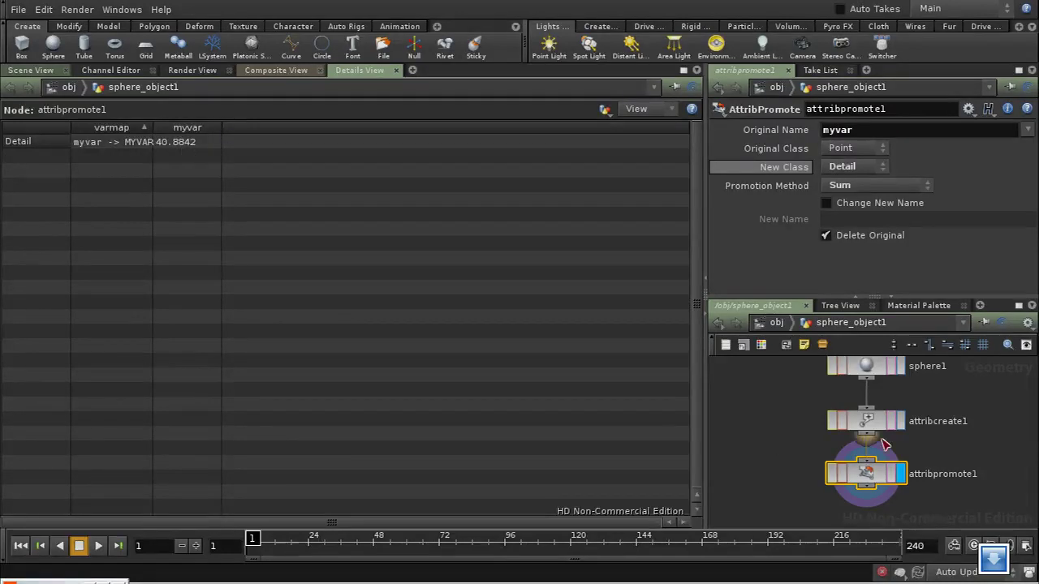
Delete the attribcreate1 and attribpromote1 nodes from the network
middle_click_drag(958, 443, 862, 422)
left_click(840, 410)
key("Delete")
key("Delete")
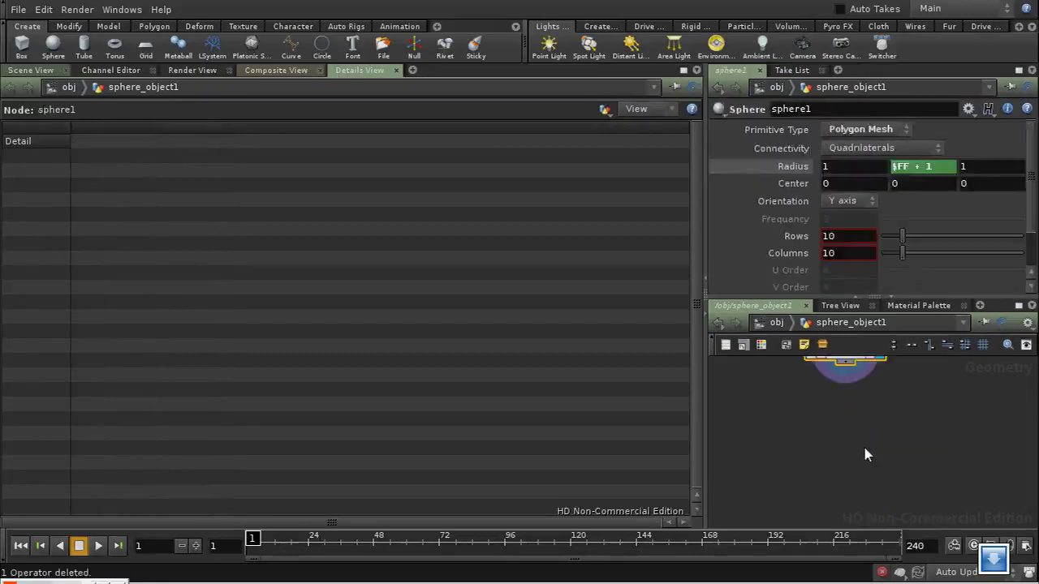
middle_click_drag(863, 444, 865, 457)
Add a Measure node, measure1, aligned directly below sphere1
key("Tab")
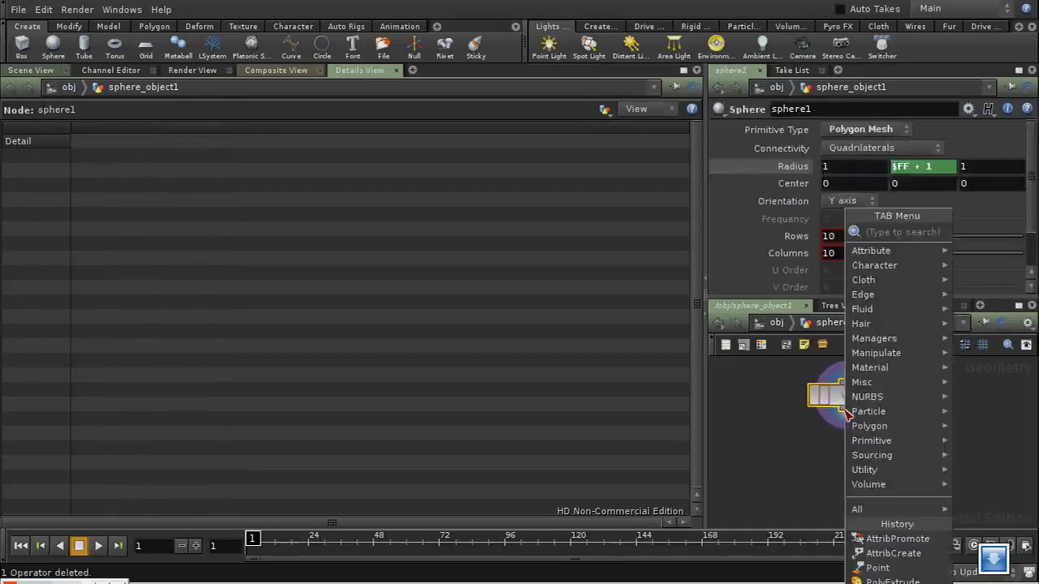
type("Measure")
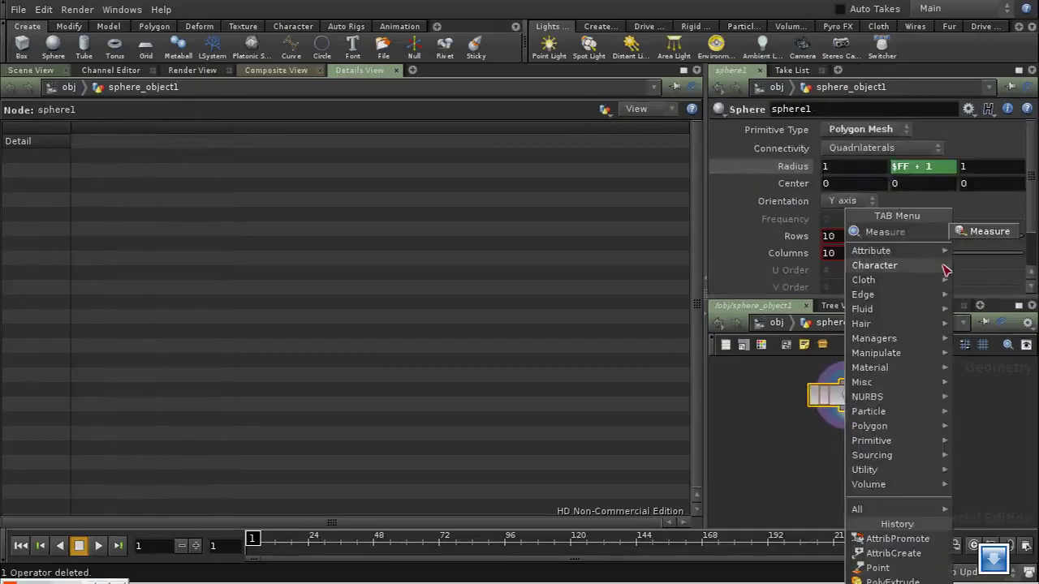
left_click(982, 232)
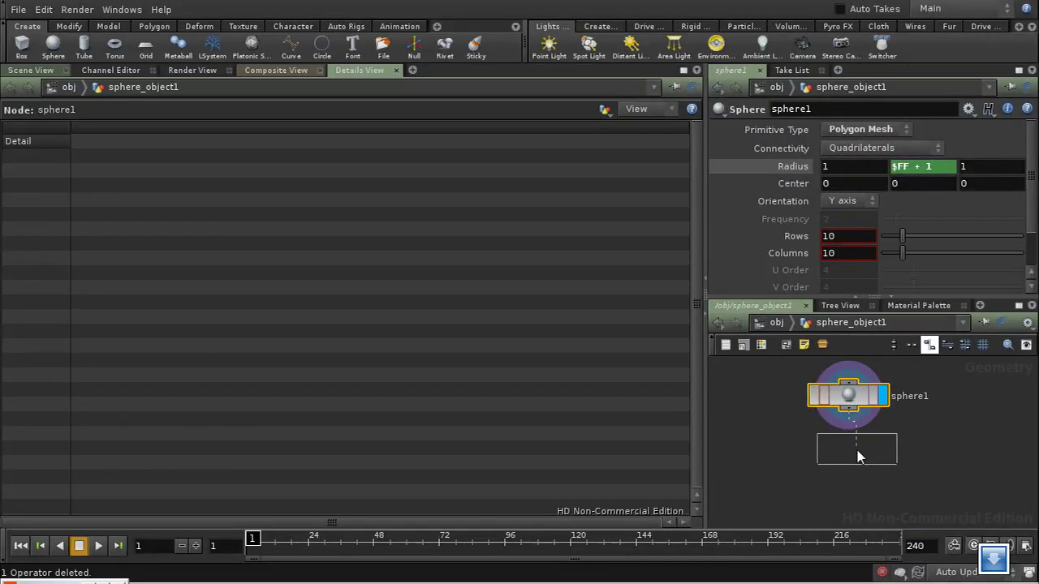
left_click(858, 457)
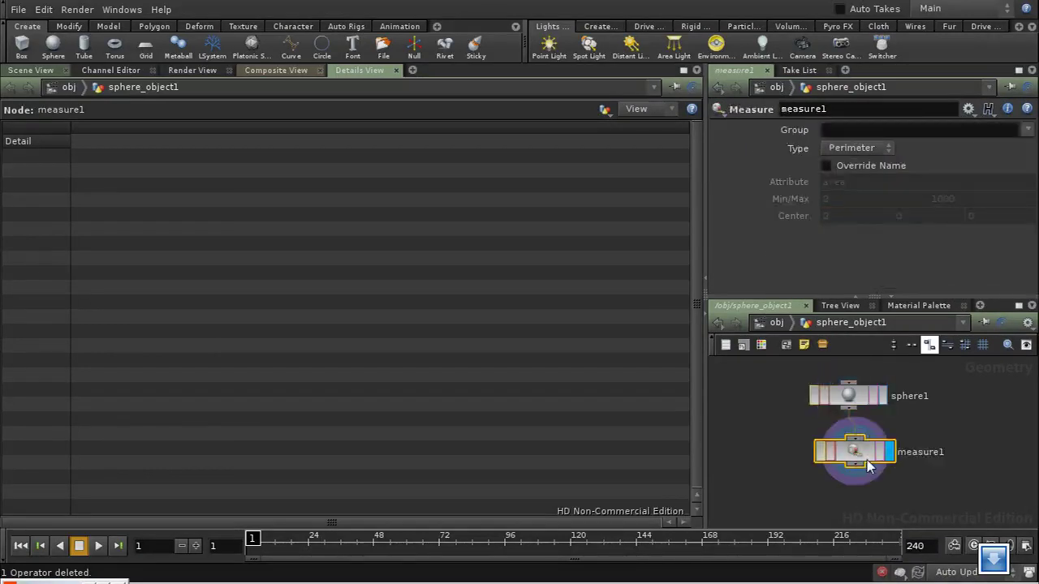
left_click_drag(862, 464, 855, 464)
Set measure1 to Area, review per-primitive areas such as 0.0366663, then return to Scene View
left_click(851, 149)
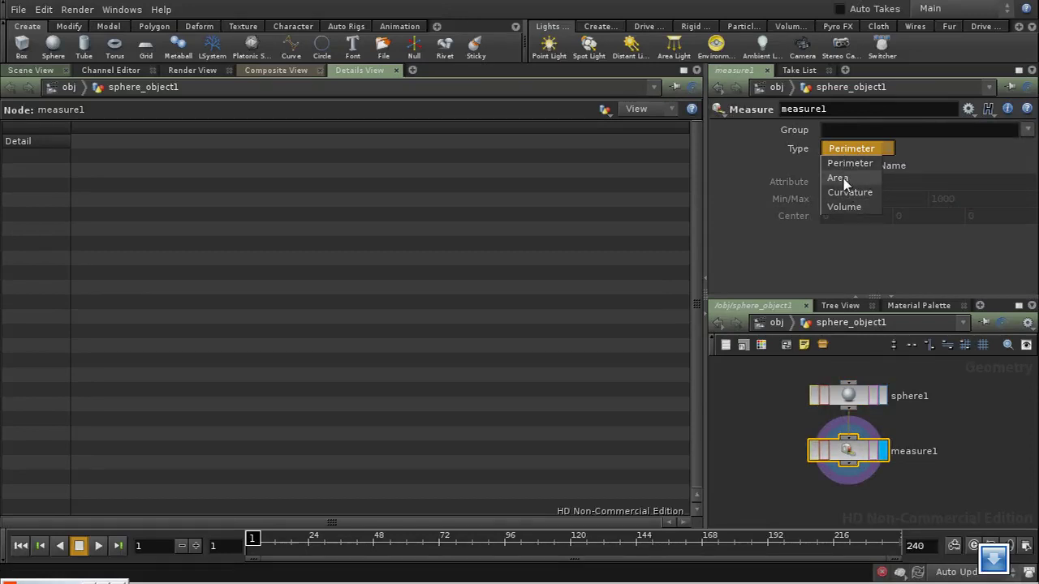
left_click(843, 180)
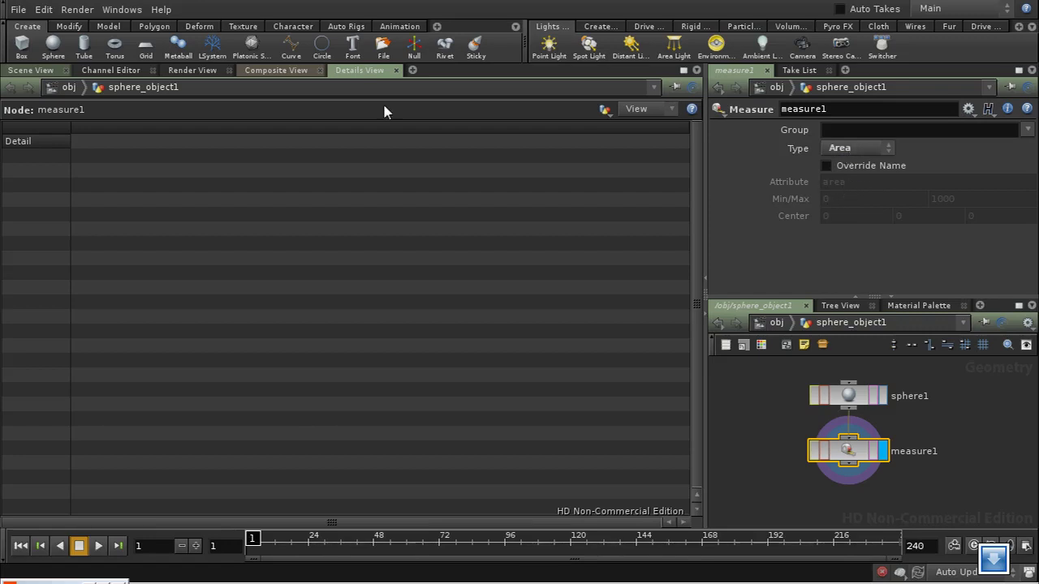
left_click(606, 110)
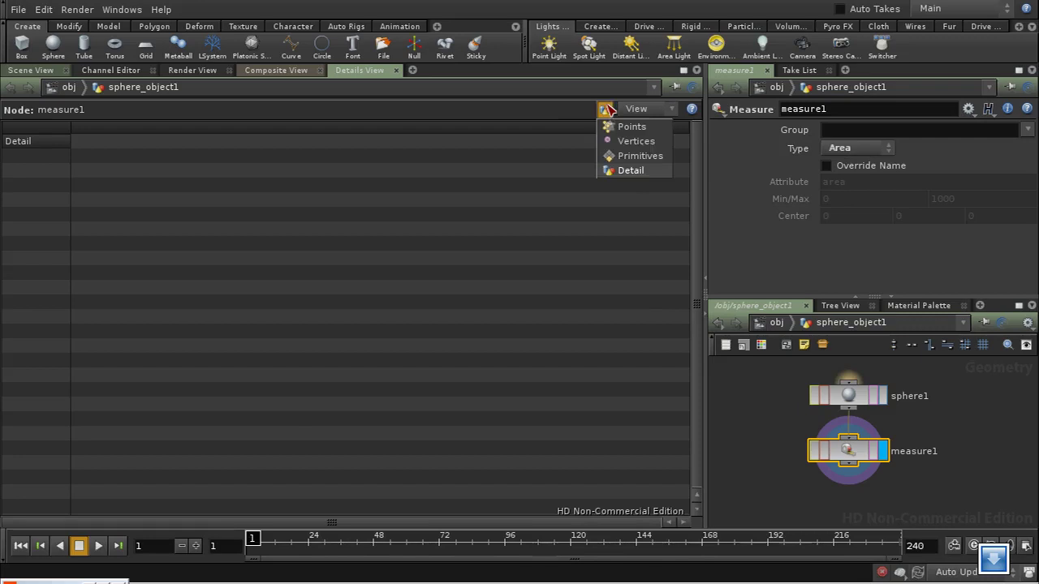
left_click(621, 158)
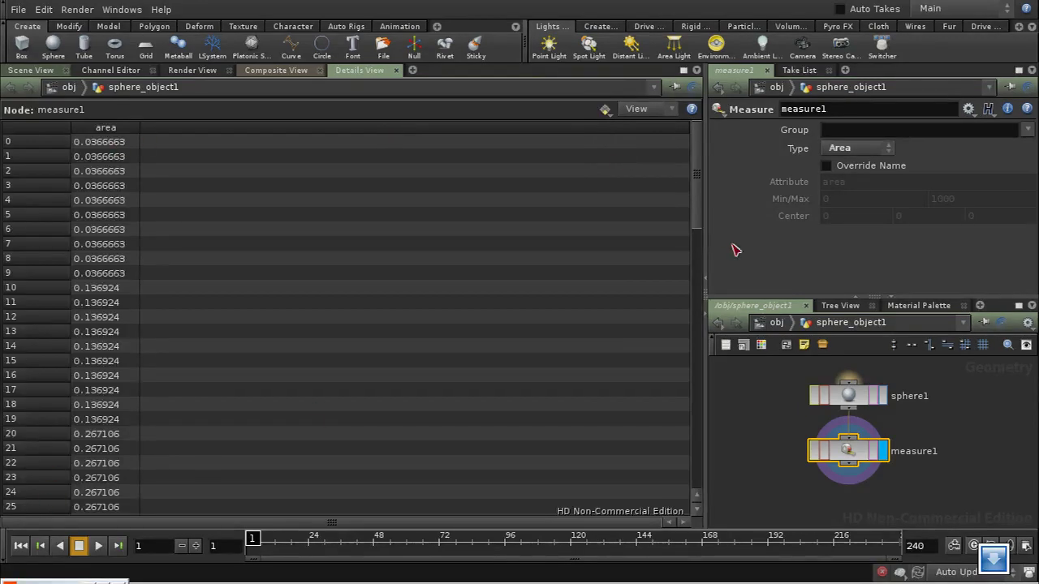
scroll(680, 420, "down", 20)
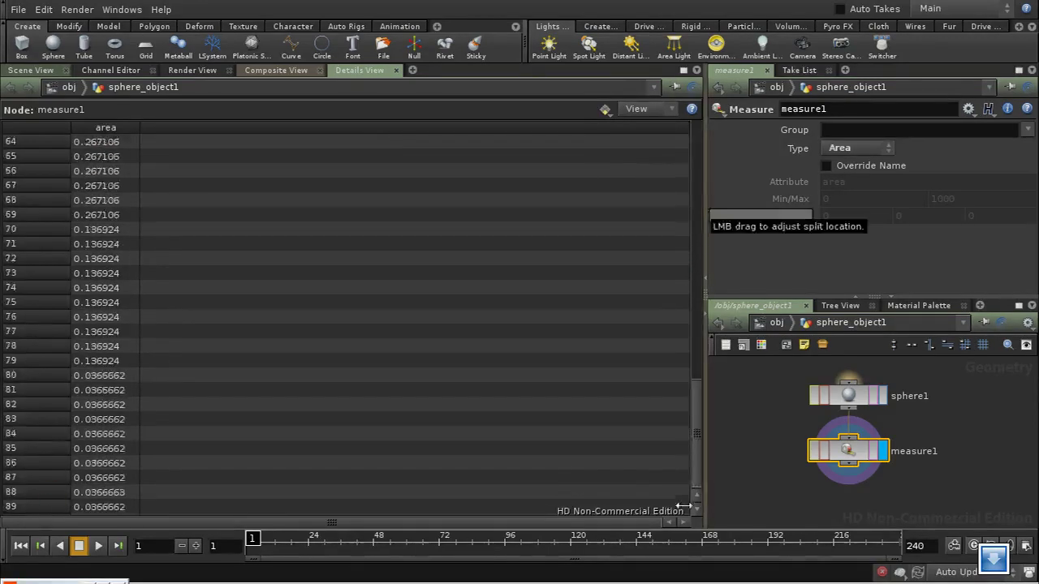
scroll(677, 222, "up", 20)
middle_click_drag(922, 464, 913, 423)
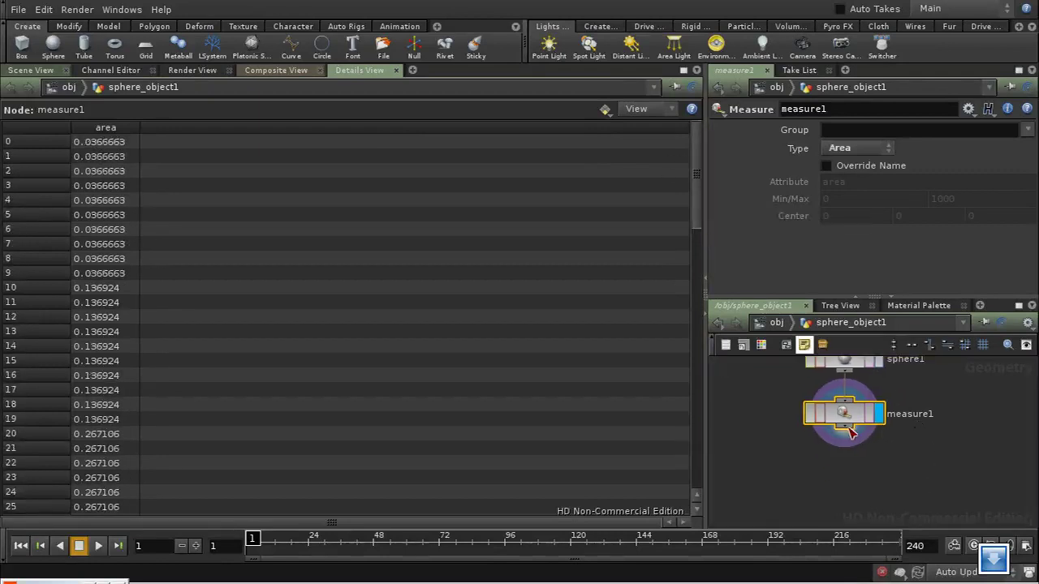
left_click(34, 71)
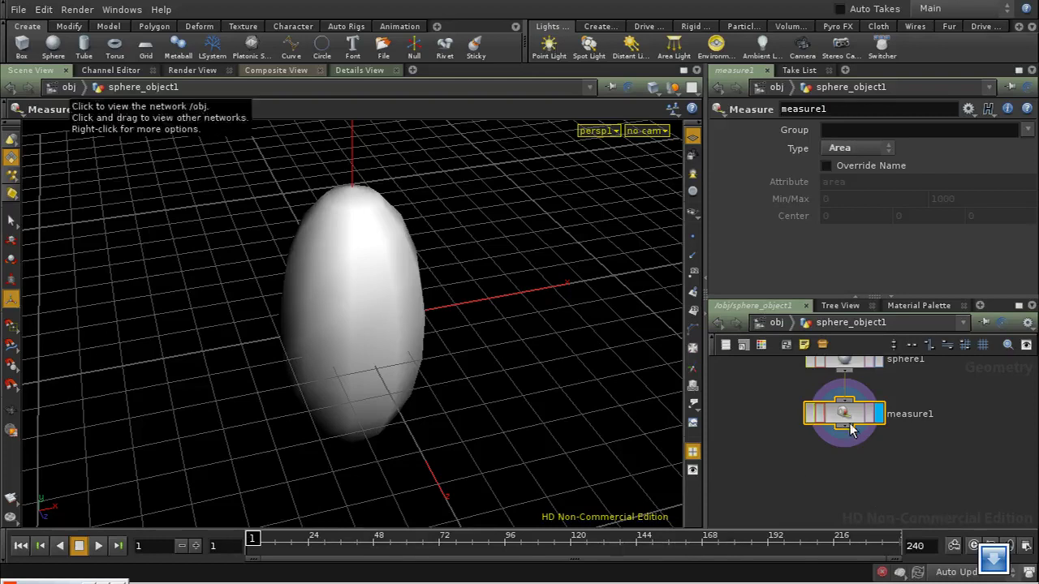
key("Tab")
Add attribpromote1 below measure1, promoting the Primitive attribute area
type("attr")
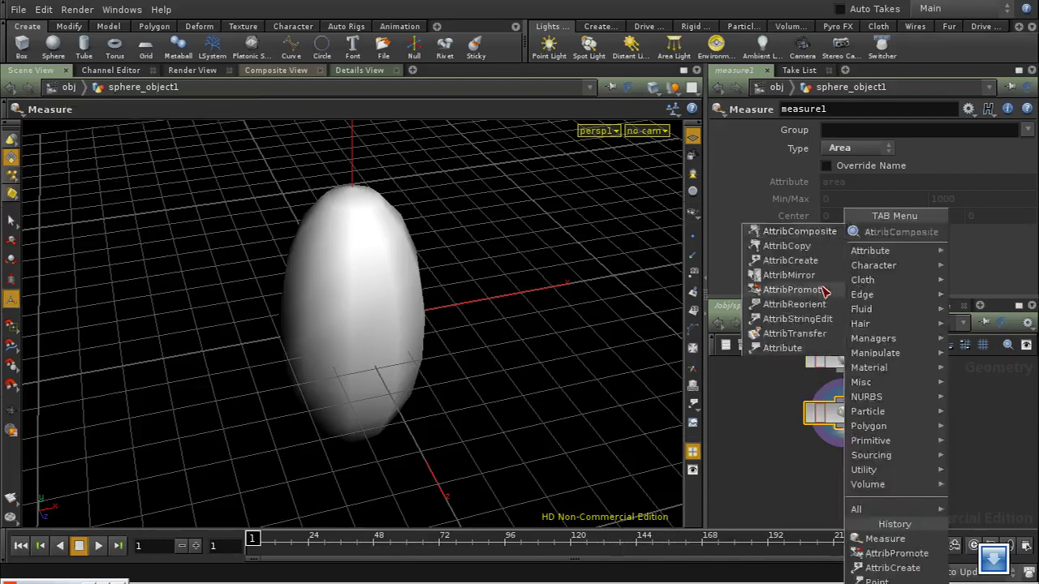
left_click(823, 299)
left_click(848, 469)
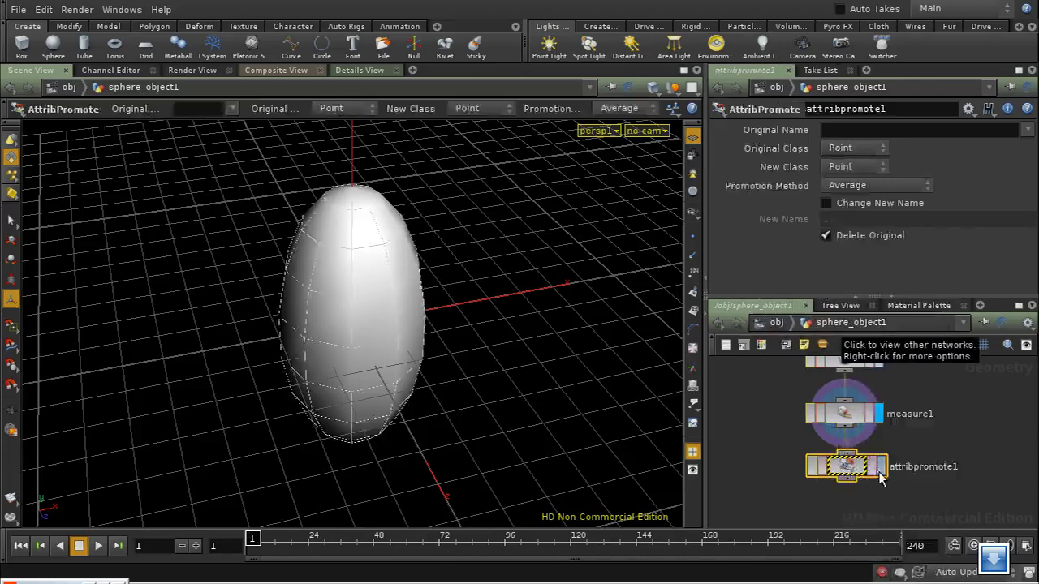
left_click(881, 149)
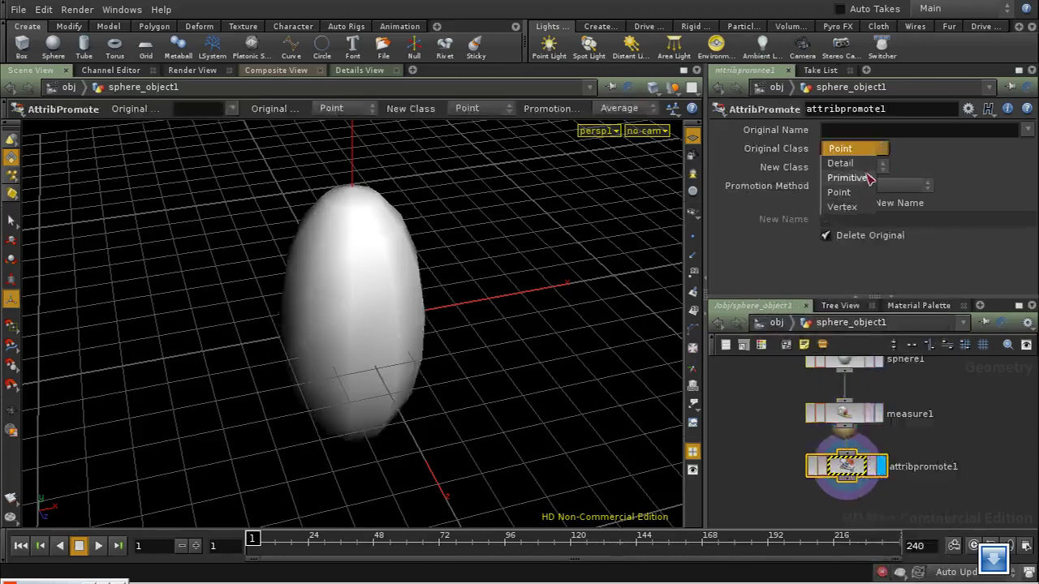
left_click(865, 179)
left_click(1027, 130)
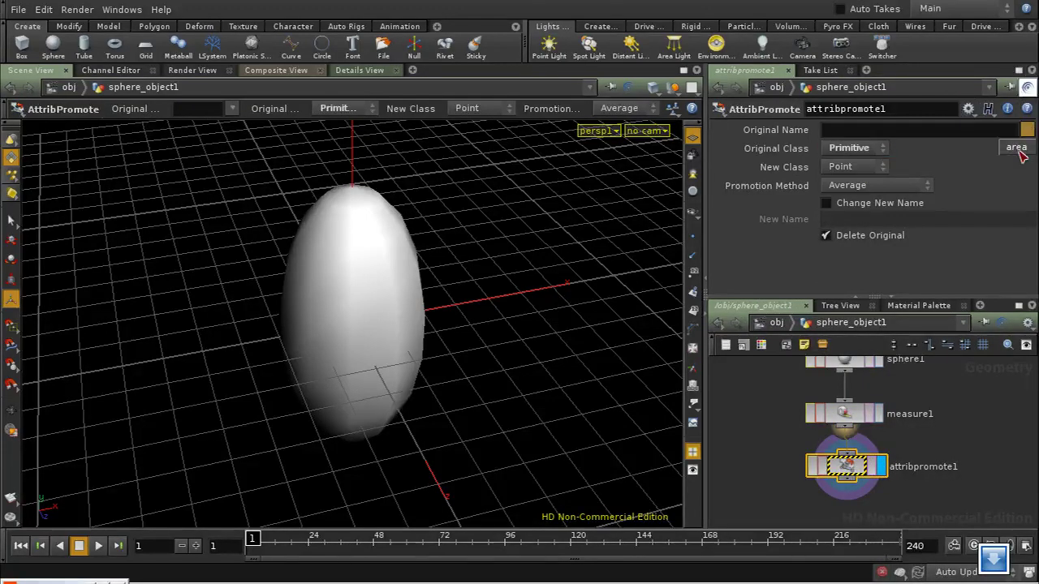
left_click(1016, 147)
Promote area to Detail by Sum and check the summed value 20.6187 in the spreadsheet
left_click(884, 169)
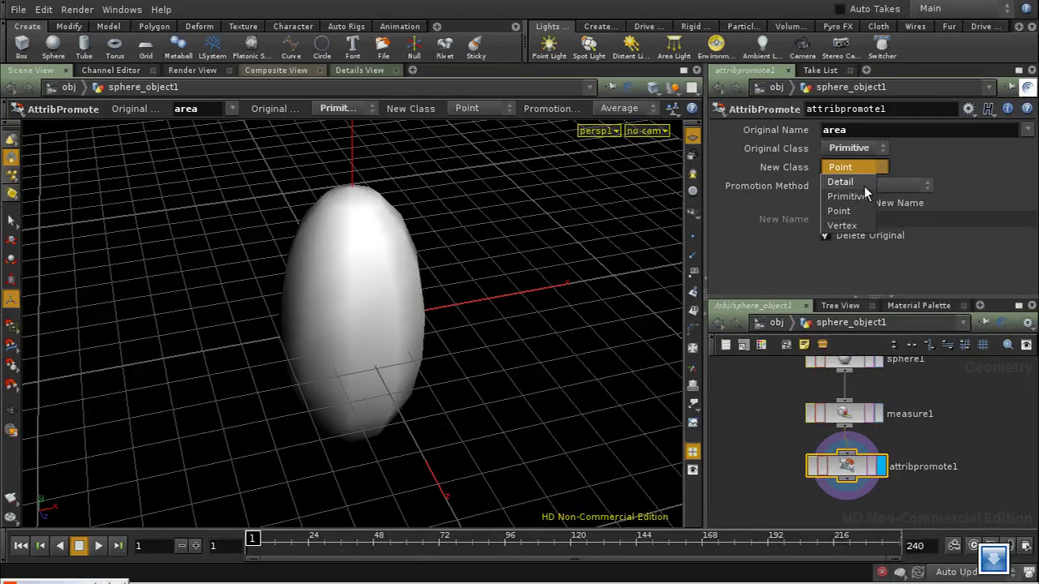
left_click(862, 184)
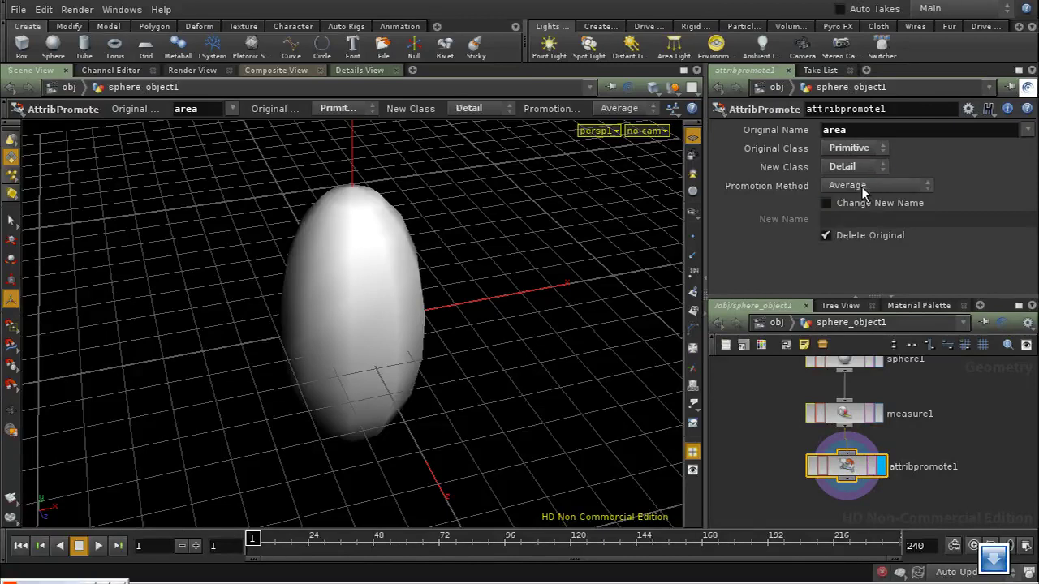
left_click(864, 186)
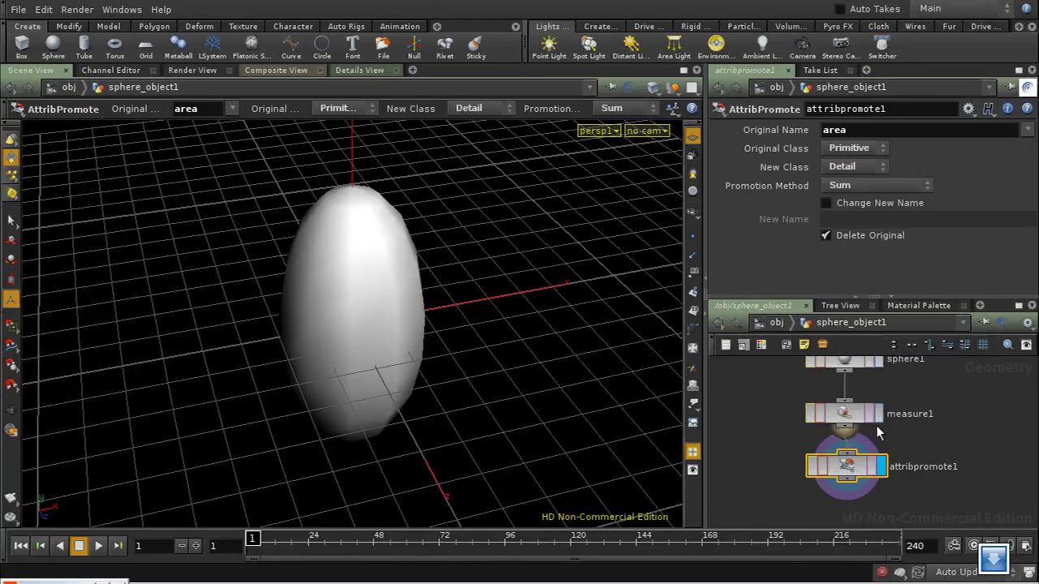
left_click_drag(845, 469, 844, 469)
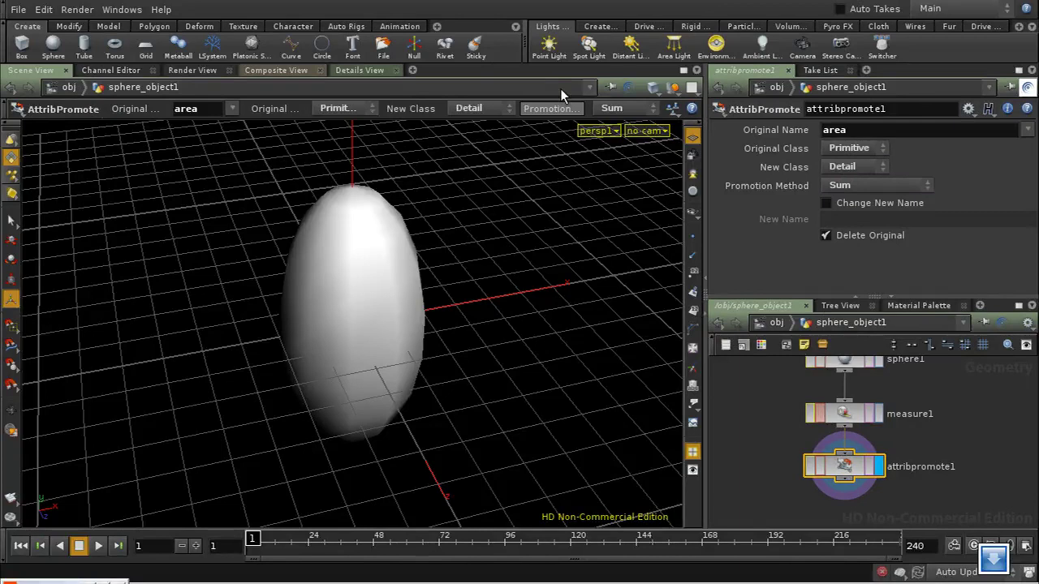
left_click(386, 71)
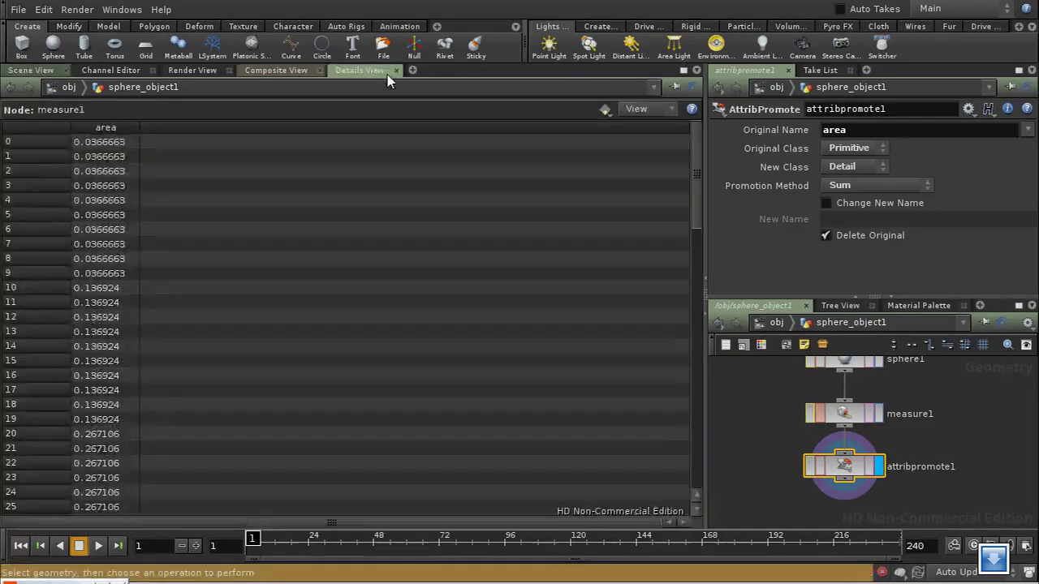
left_click(604, 108)
left_click(629, 170)
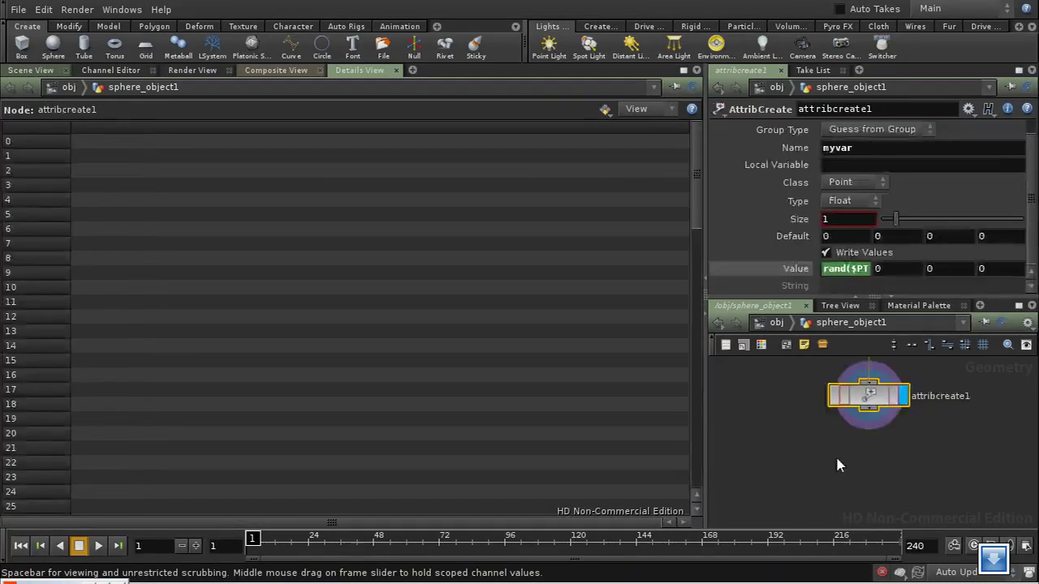
Frame the network and place an unconnected sphere2 node to the right of the chain
key("h")
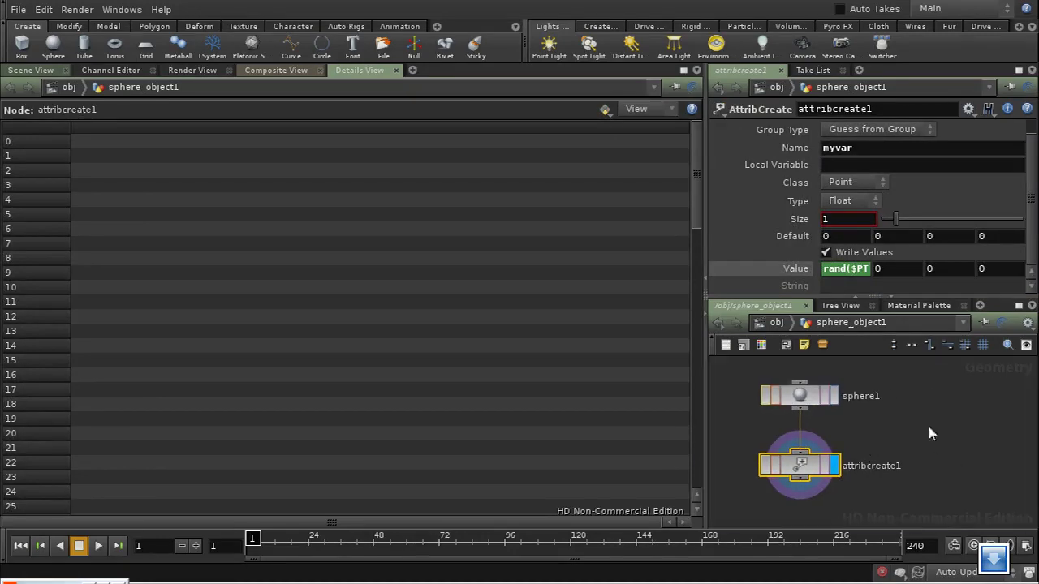
key("Tab")
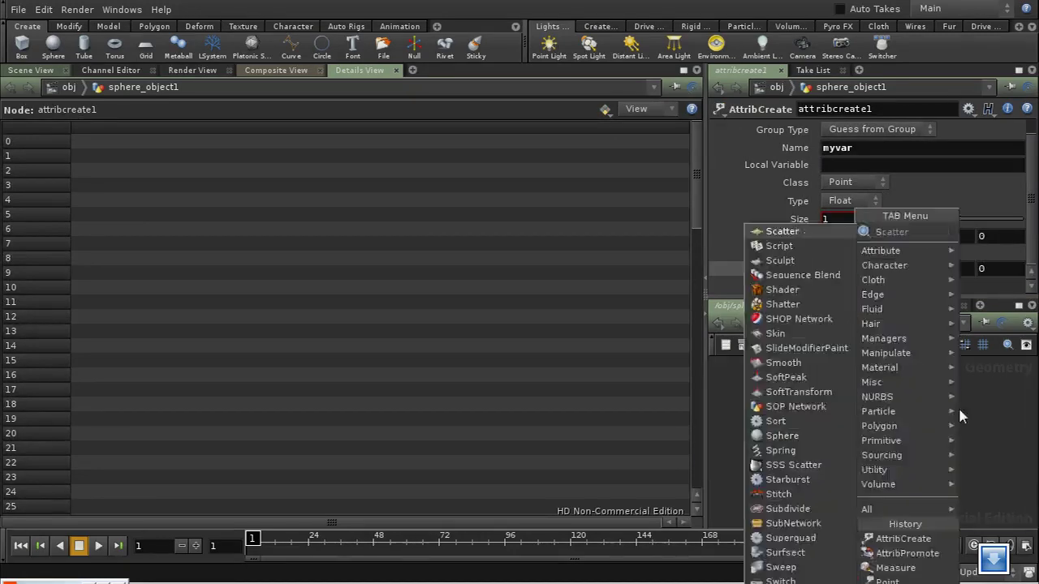
type("sp")
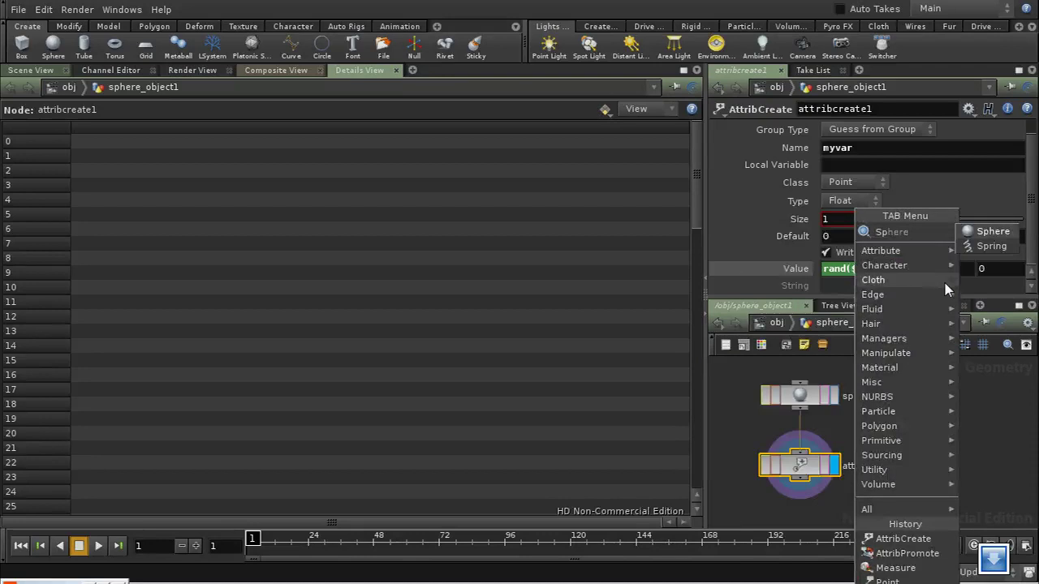
left_click(985, 232)
left_click(951, 414)
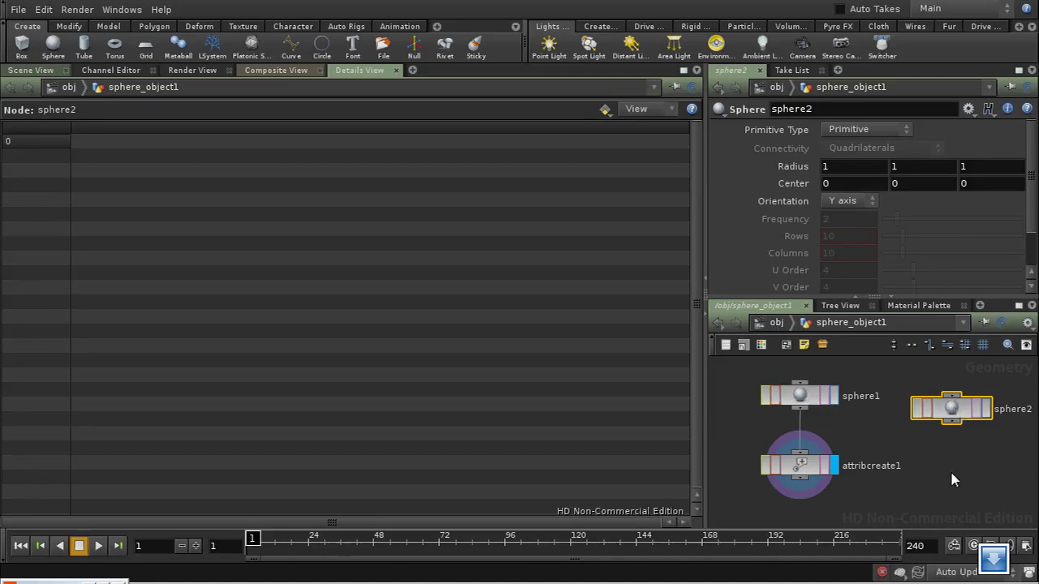
middle_click_drag(935, 490, 923, 436)
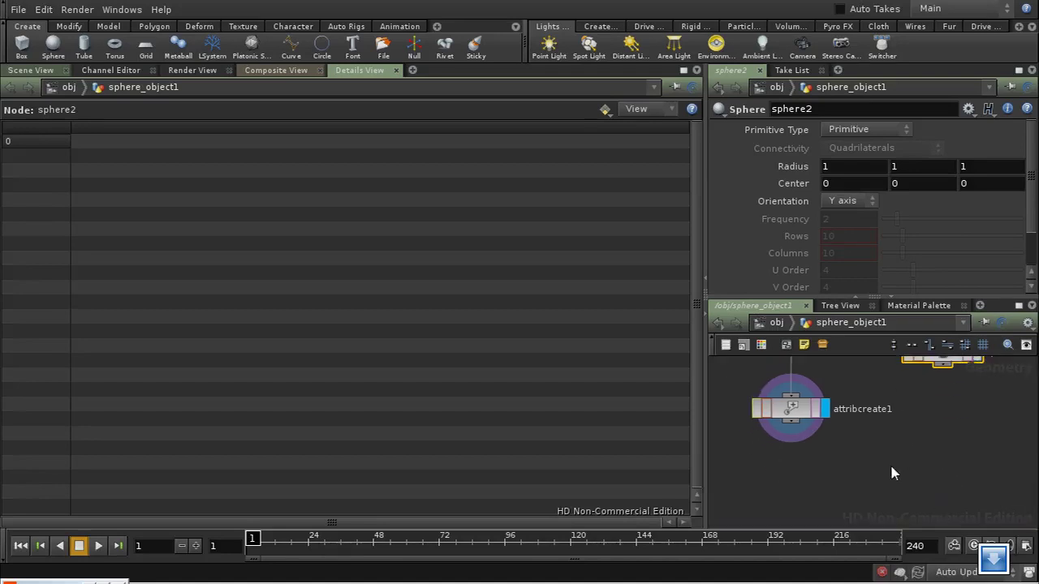
Add attribcopy1 with sphere2 in input one and attribcreate1 in input two
key("Tab")
mouse_move(920, 254)
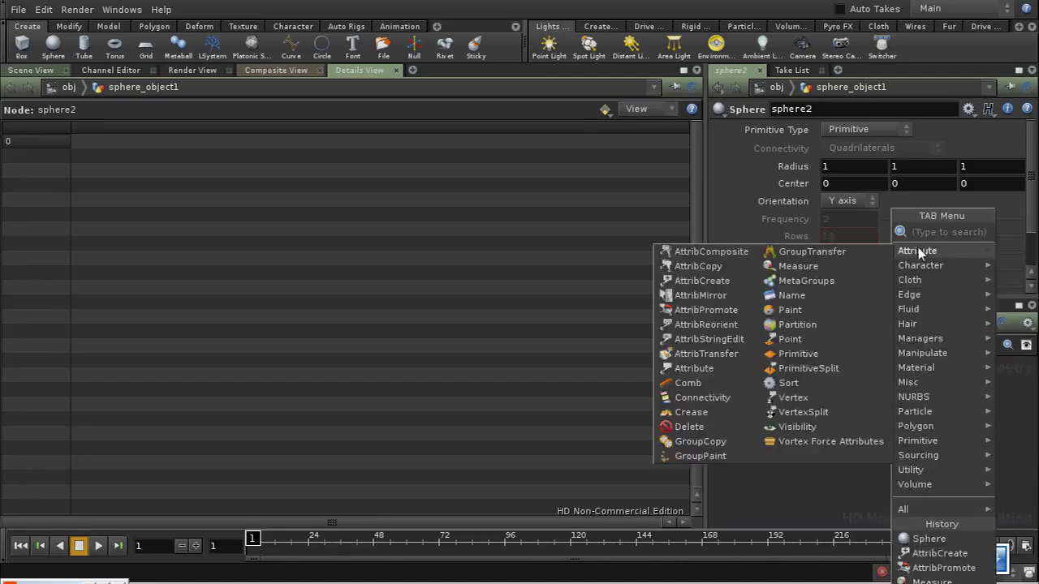
left_click(698, 266)
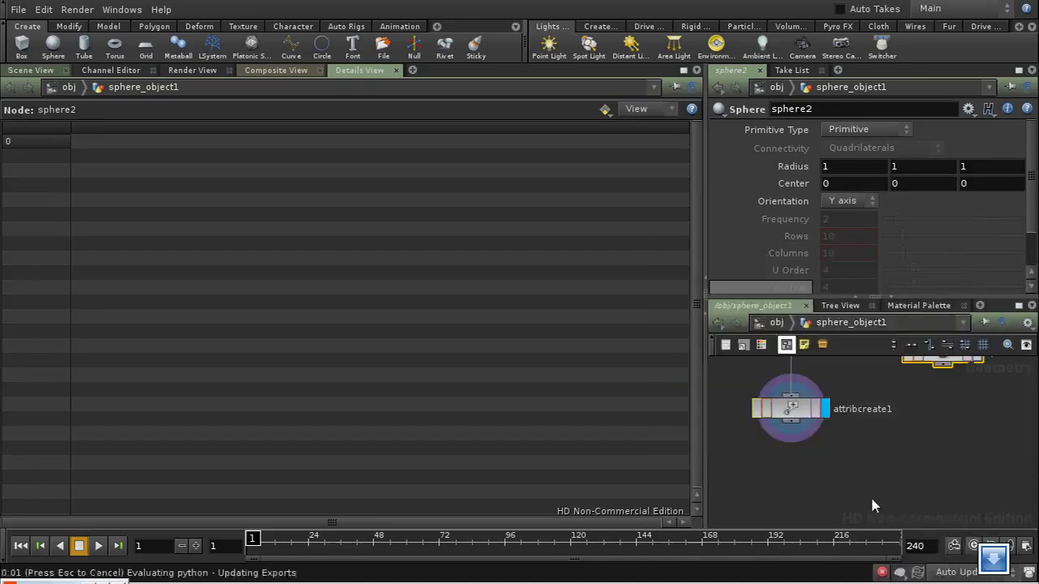
left_click(873, 502)
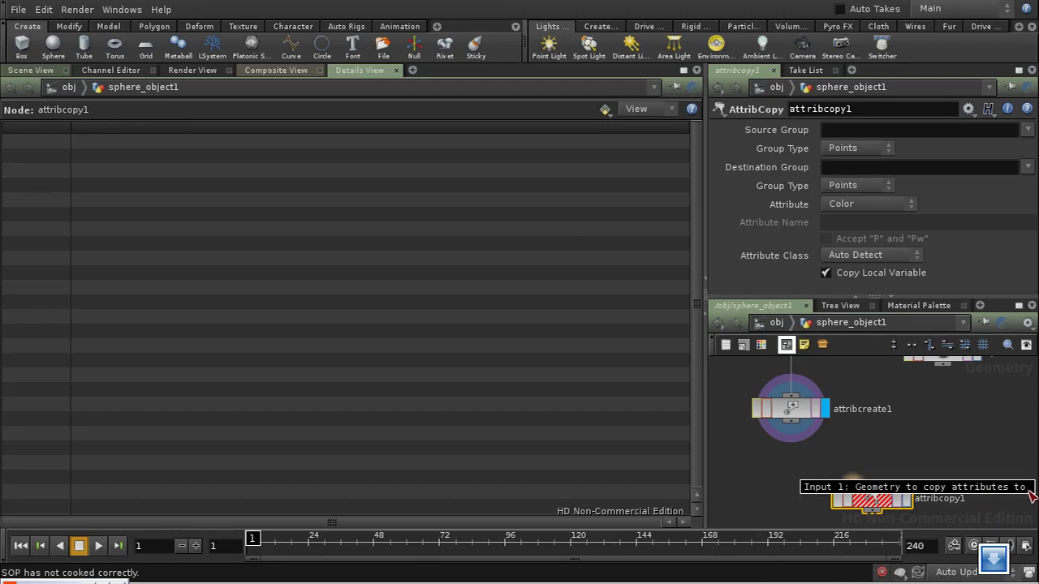
left_click_drag(939, 364, 836, 502)
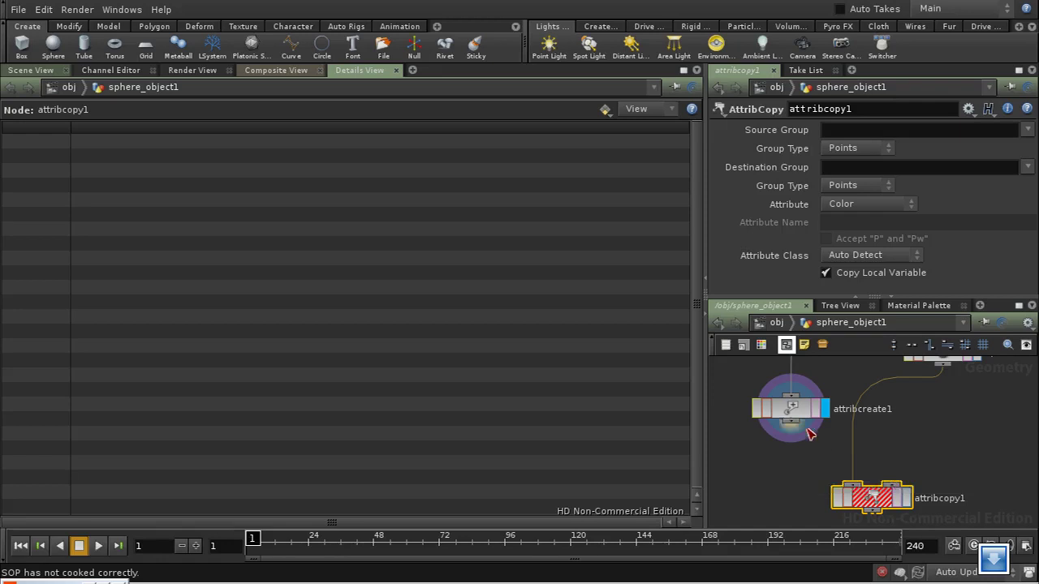
left_click_drag(792, 428, 893, 483)
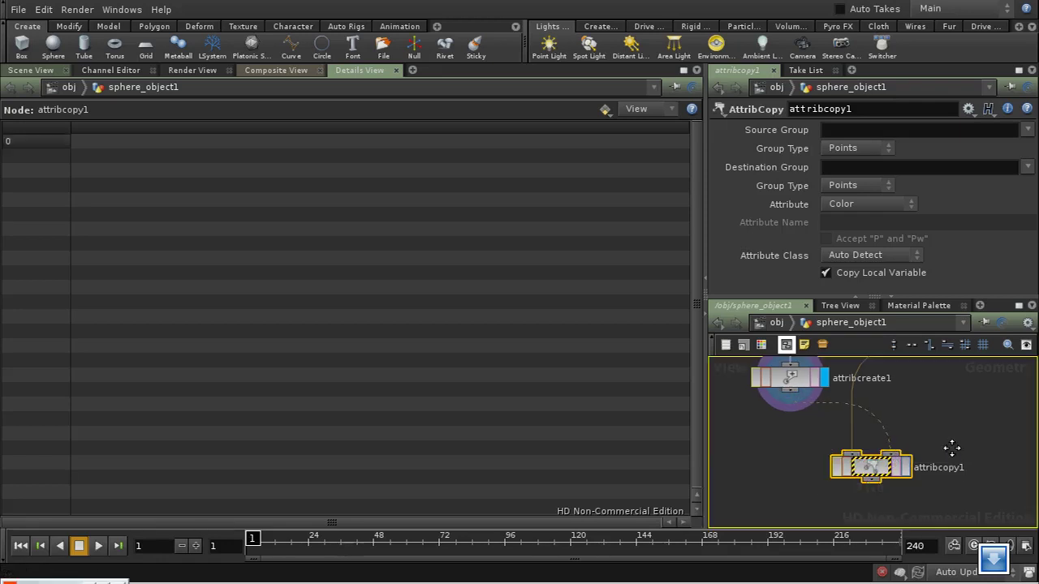
middle_click_drag(940, 447, 937, 420)
middle_click(882, 477)
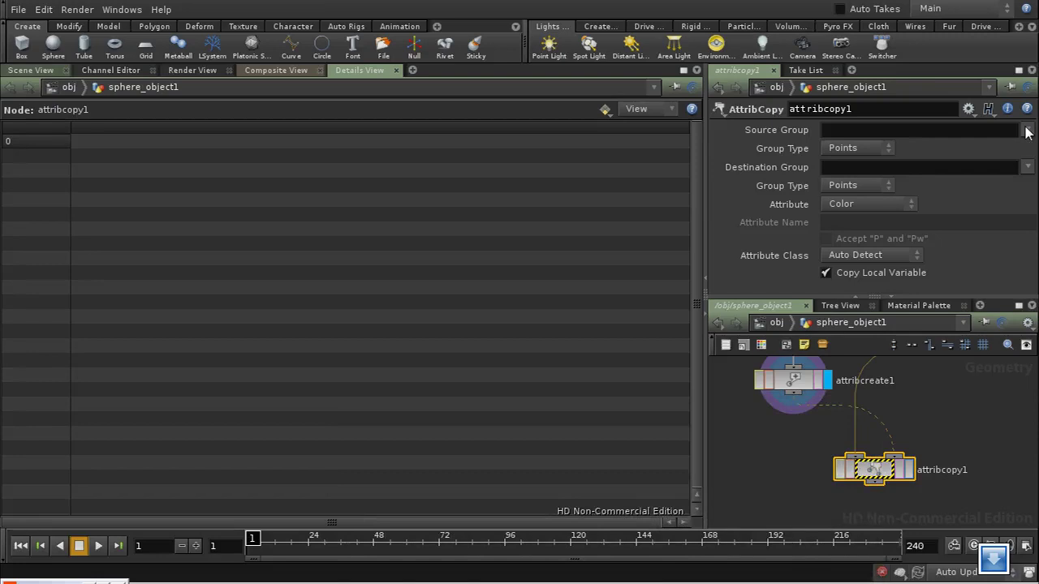
Set attribcopy1 to copy Other Attribute myvar, display it, and view point myvar 0.641601
left_click(902, 208)
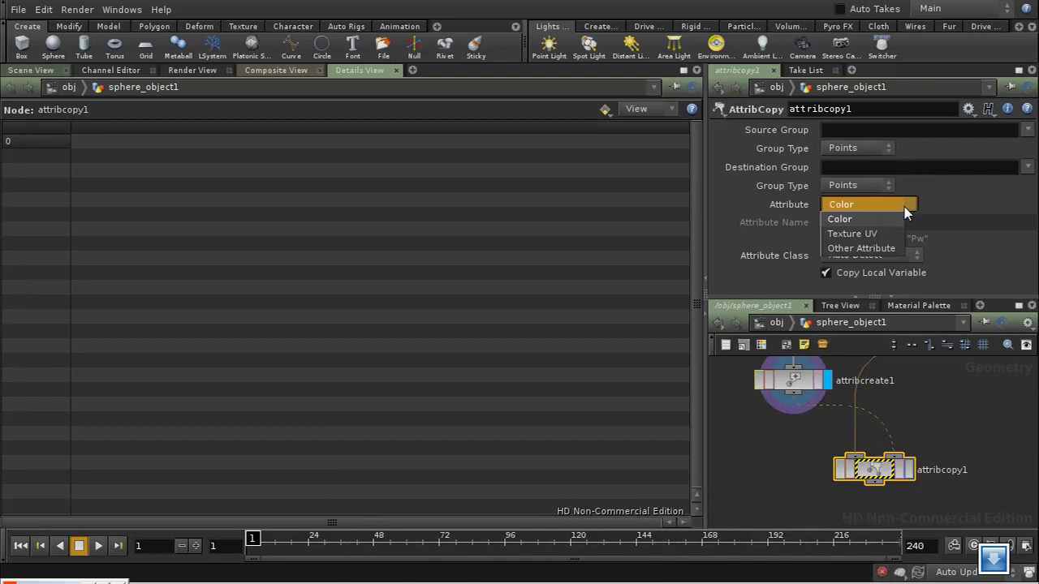
left_click(868, 249)
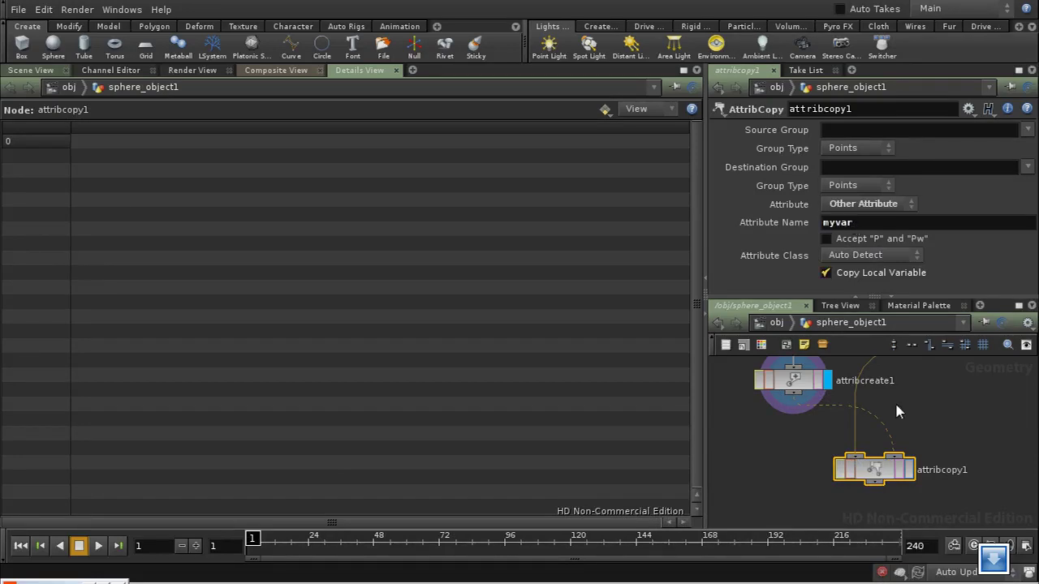
left_click(910, 469)
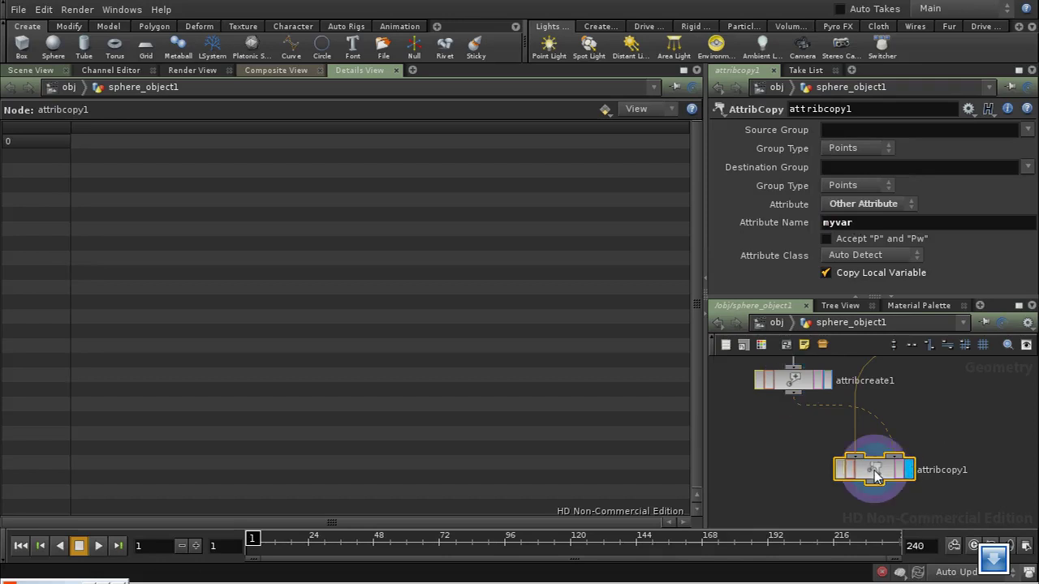
scroll(933, 416, "up", 3)
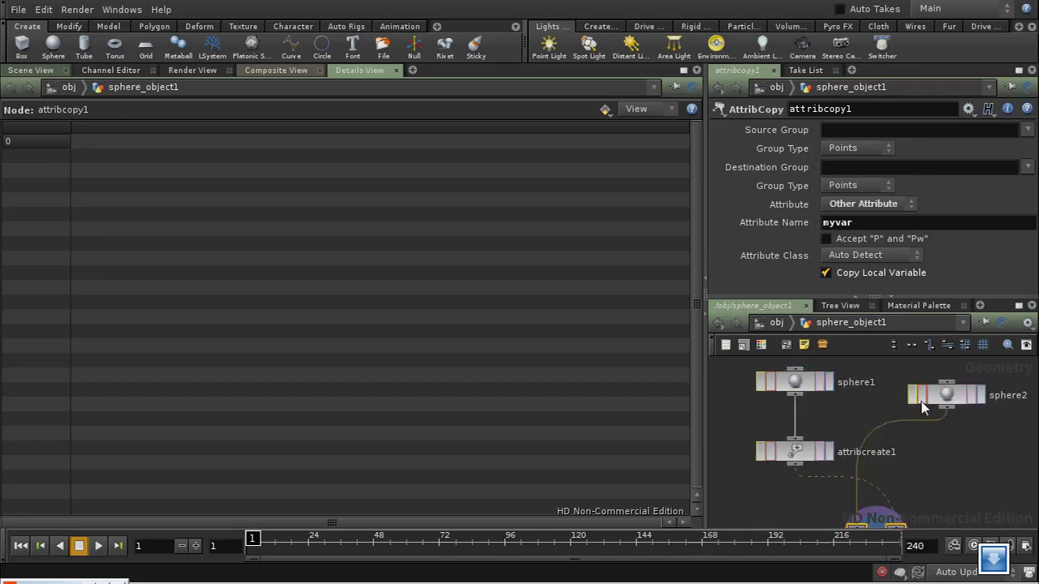
scroll(872, 448, "down", 3)
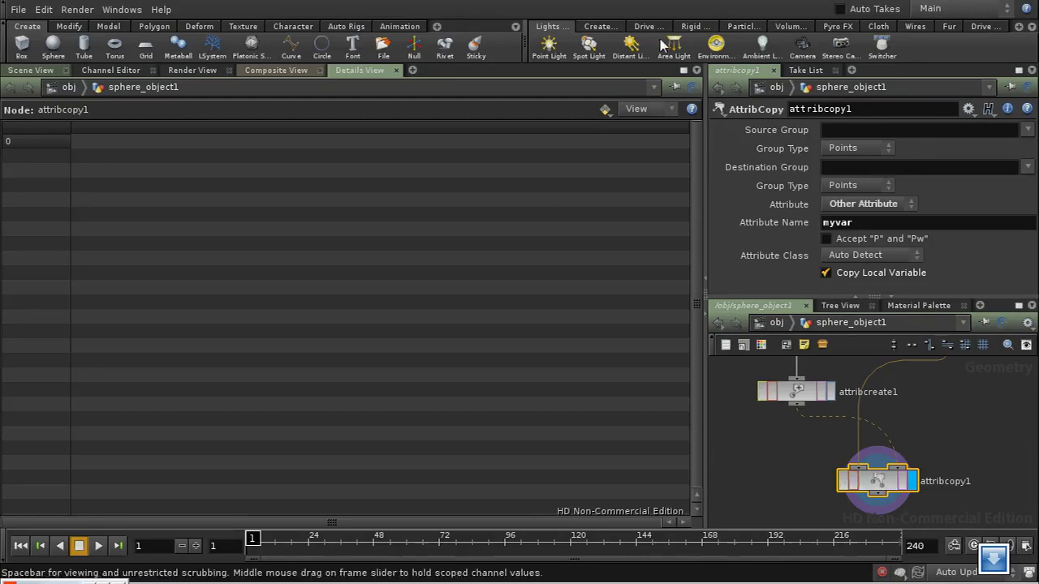
left_click(604, 109)
left_click(608, 125)
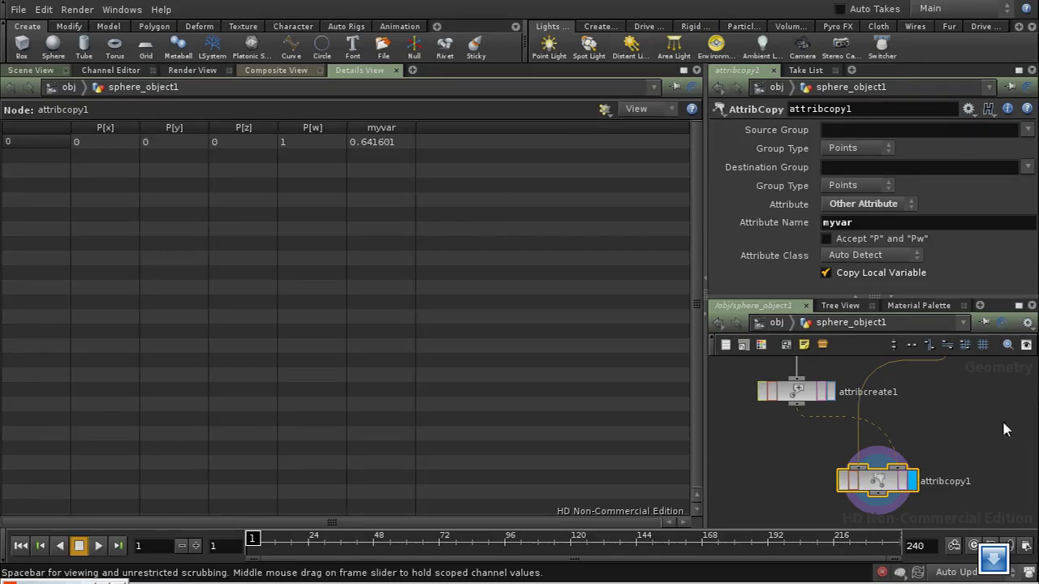
middle_click_drag(970, 436, 939, 443)
left_click(902, 399)
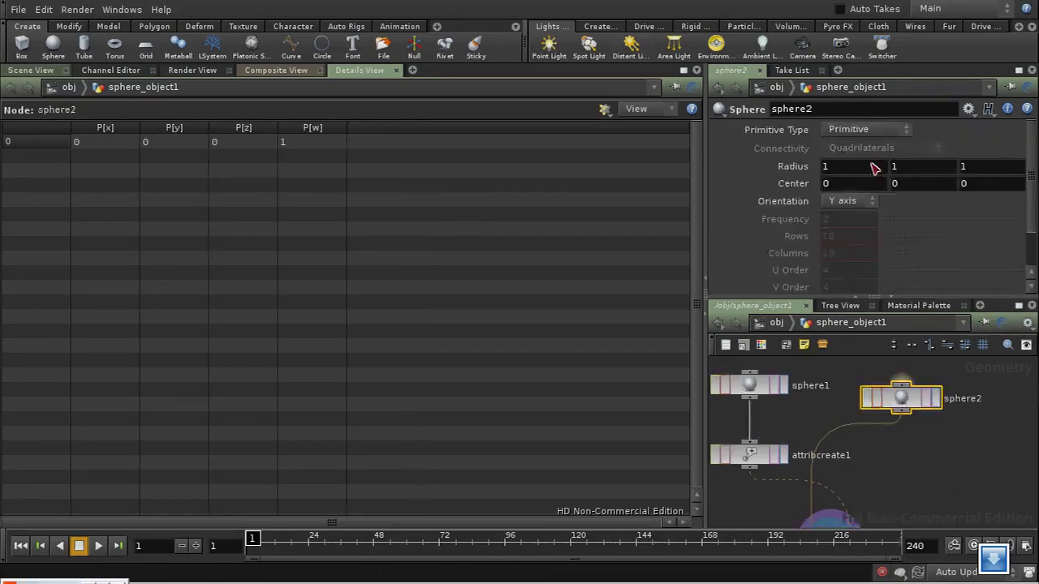
middle_click_drag(936, 498, 970, 421)
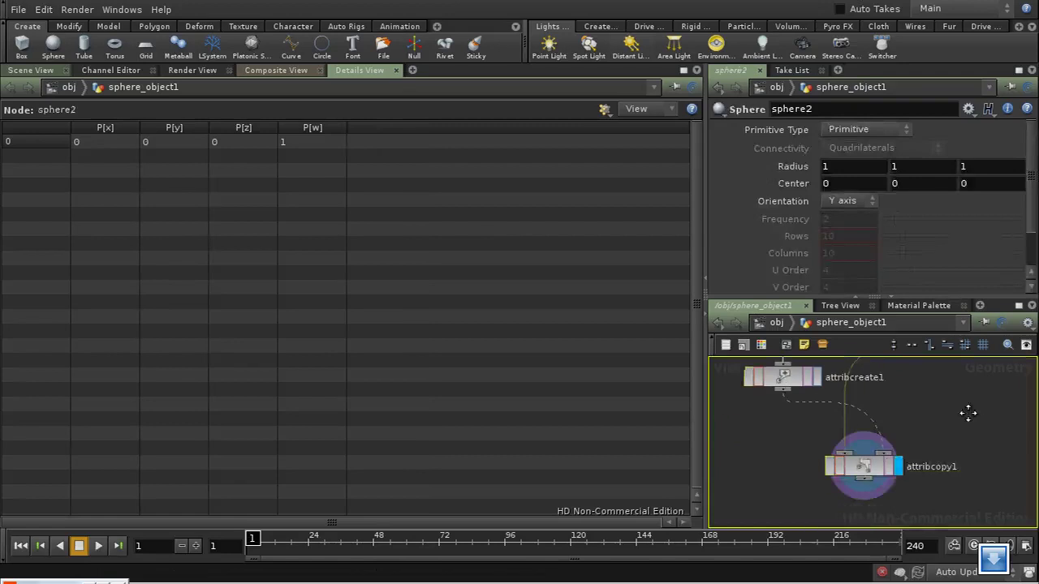
left_click(864, 467)
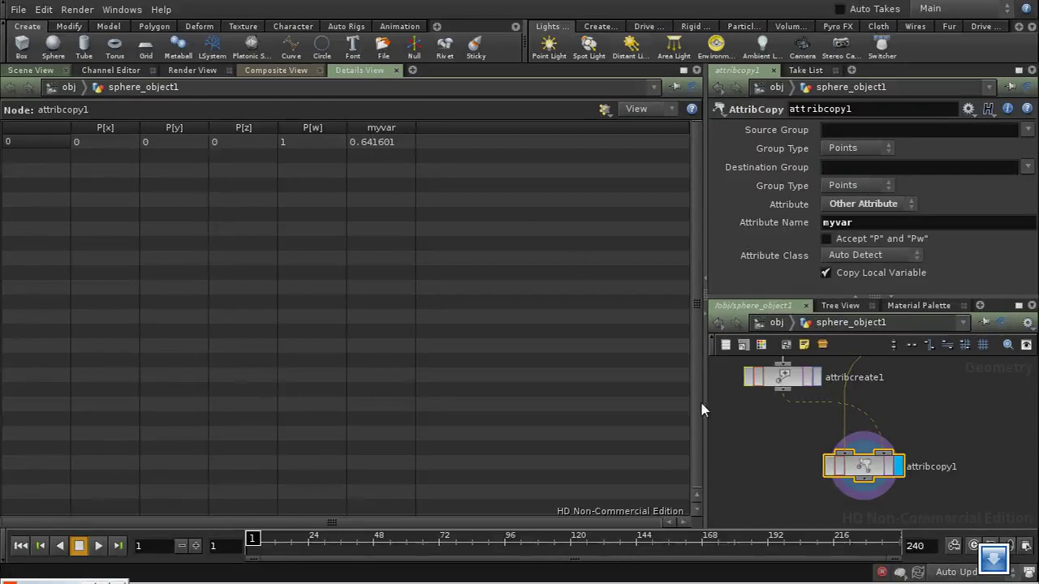
middle_click_drag(782, 376, 791, 474)
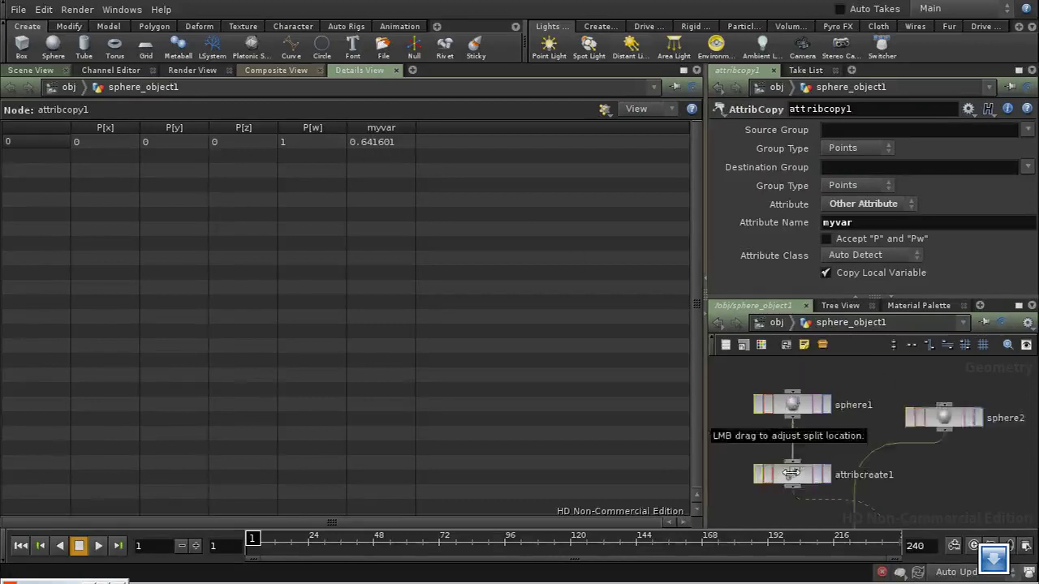
left_click(791, 474)
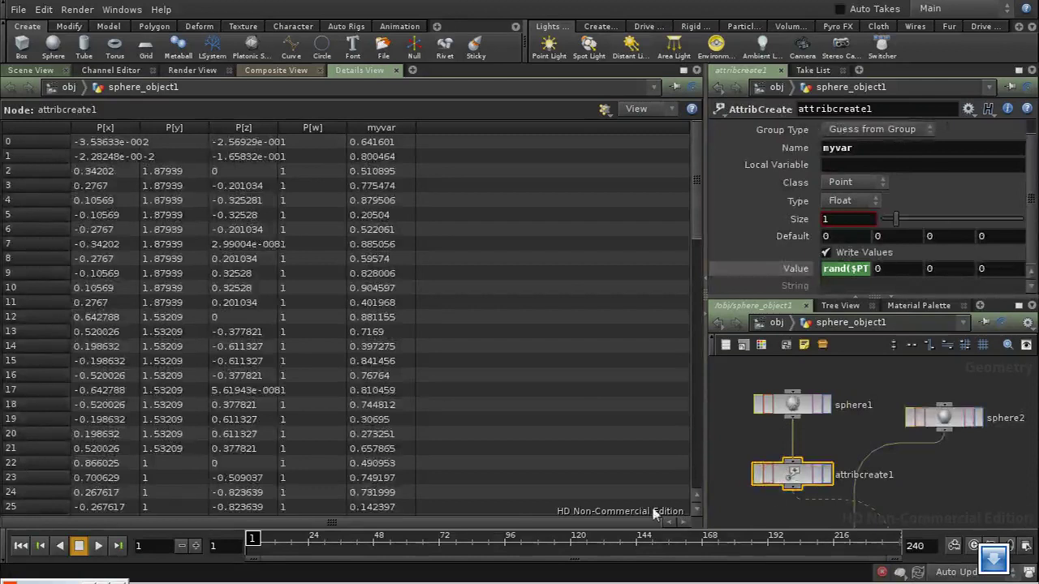
middle_click_drag(929, 504, 958, 434)
left_click(859, 468)
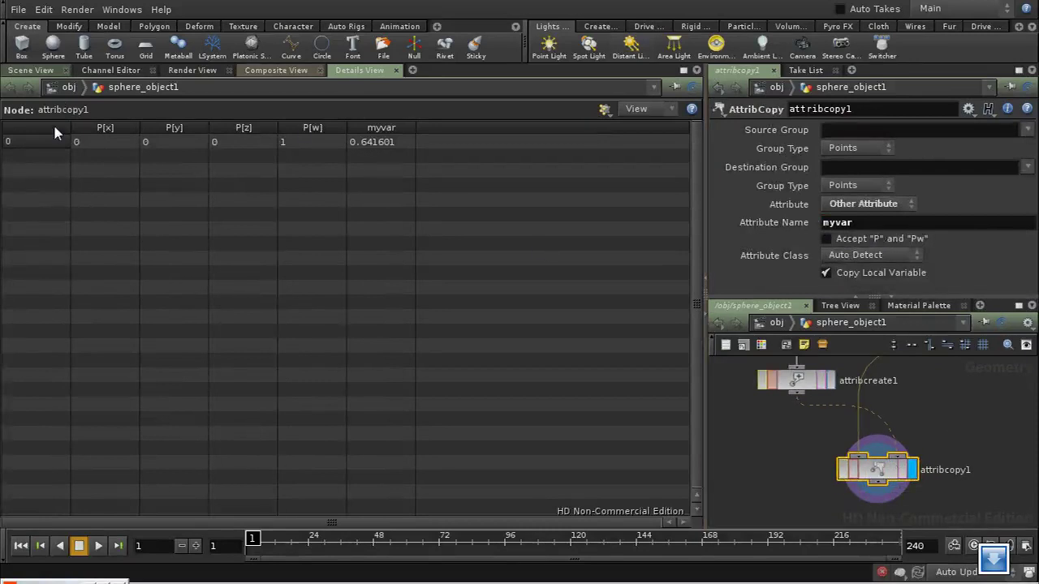
middle_click_drag(969, 406, 902, 440)
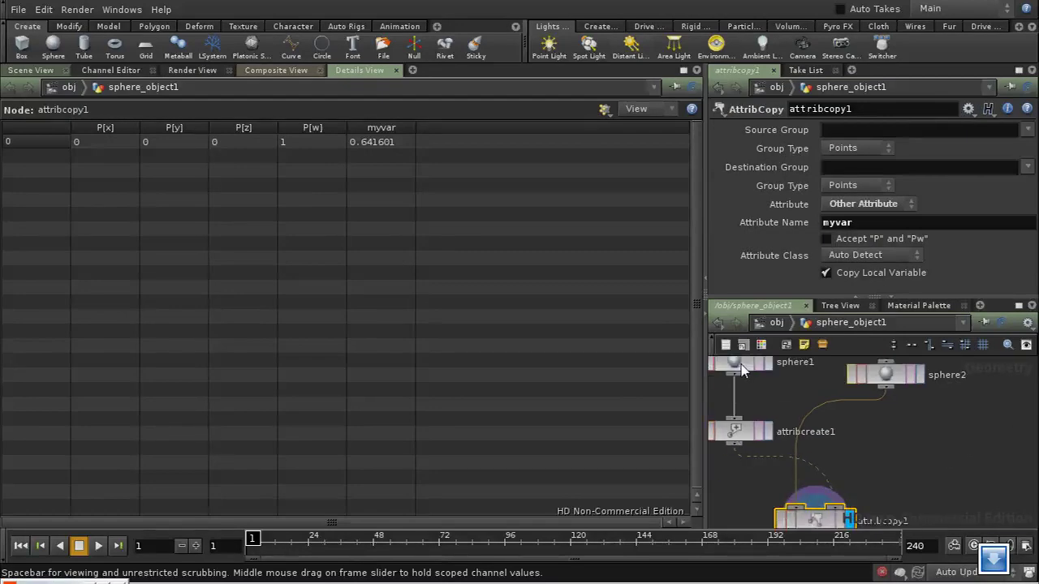
Set sphere2's Primitive Type to Polygon Mesh
left_click(896, 378)
mouse_move(938, 449)
middle_mouse_down()
mouse_move(937, 419)
mouse_move(939, 461)
middle_mouse_up()
left_click(858, 132)
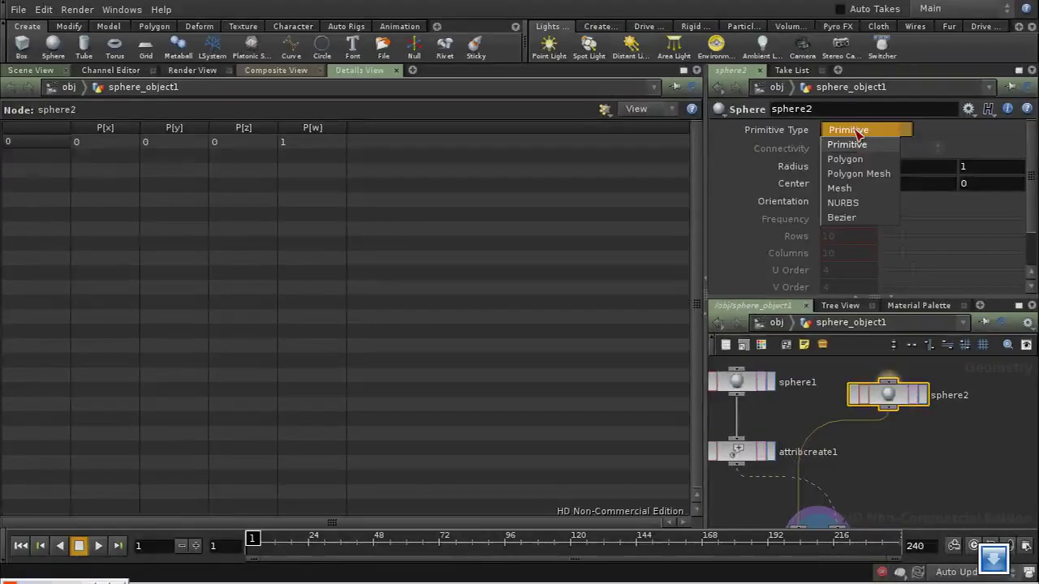
left_click(862, 173)
middle_click_drag(922, 449, 917, 422)
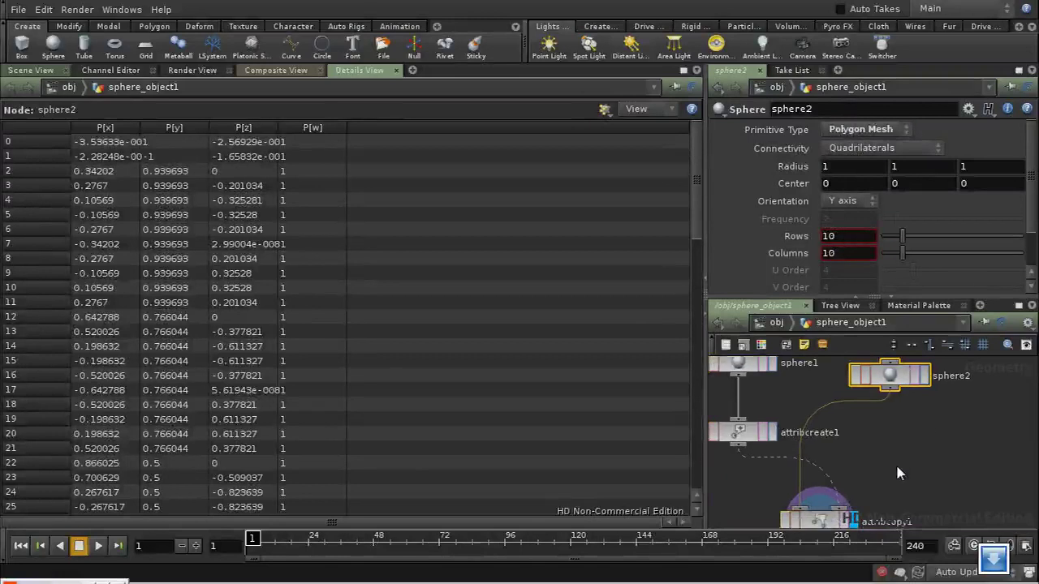
Select attribcopy1 and review the distinct myvar value on each point
middle_click_drag(896, 474, 820, 441)
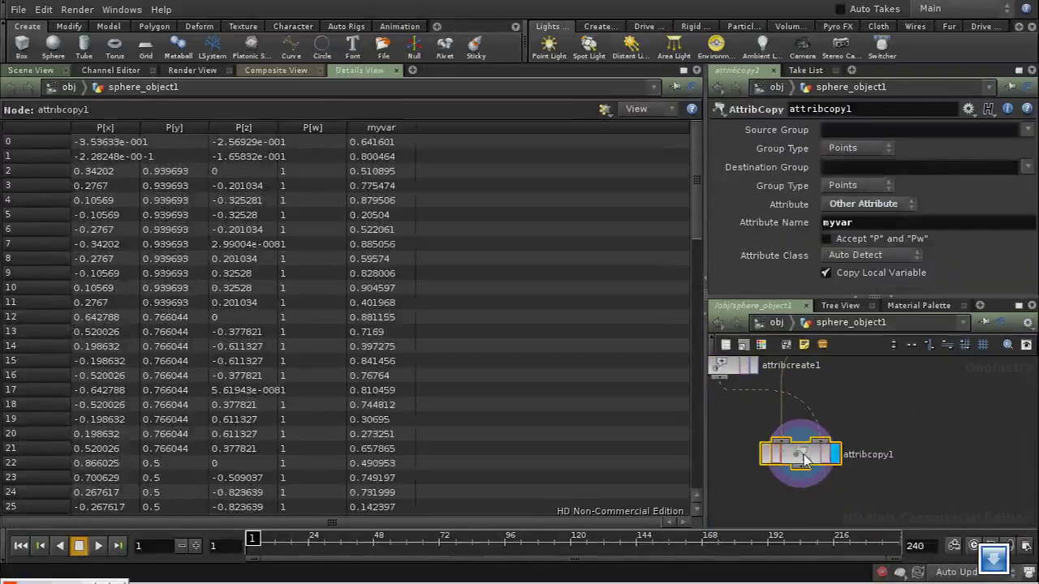
left_click(803, 455)
left_click_drag(694, 242, 698, 375)
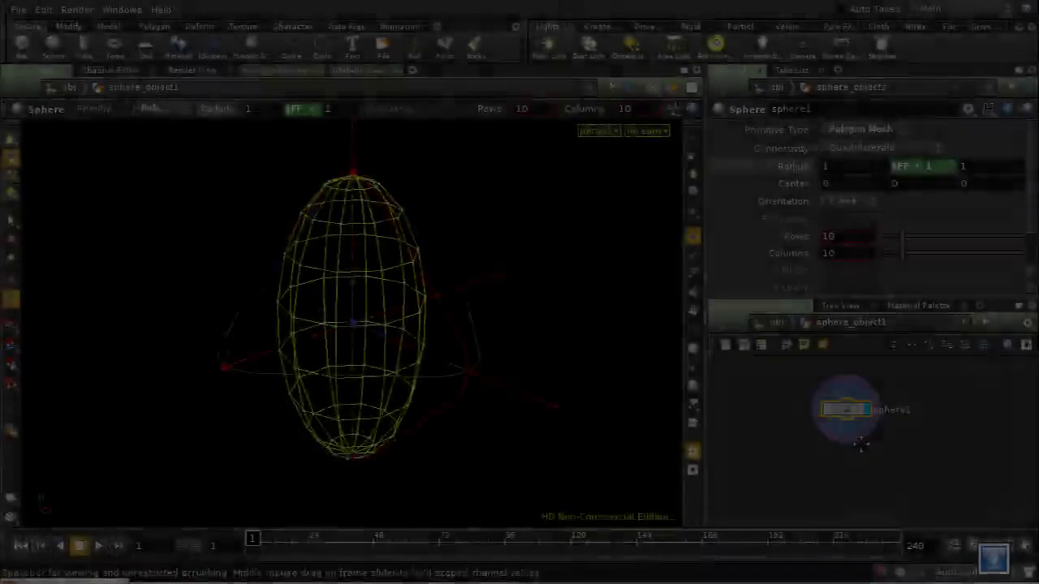
Add an AttribTransfer node, attribtransfer1, below sphere1
middle_click_drag(853, 425, 853, 454)
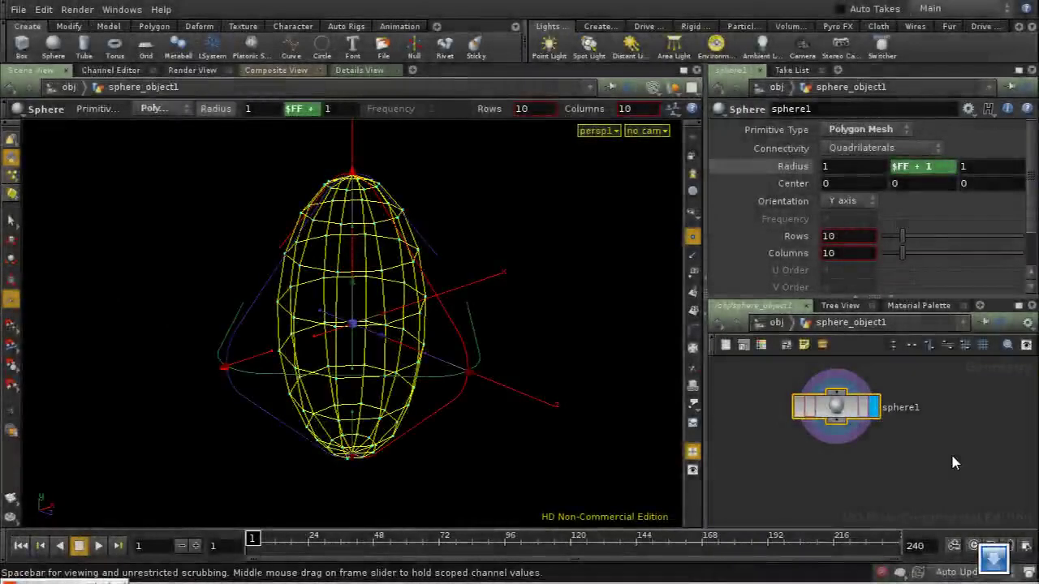
middle_click_drag(957, 456, 926, 453)
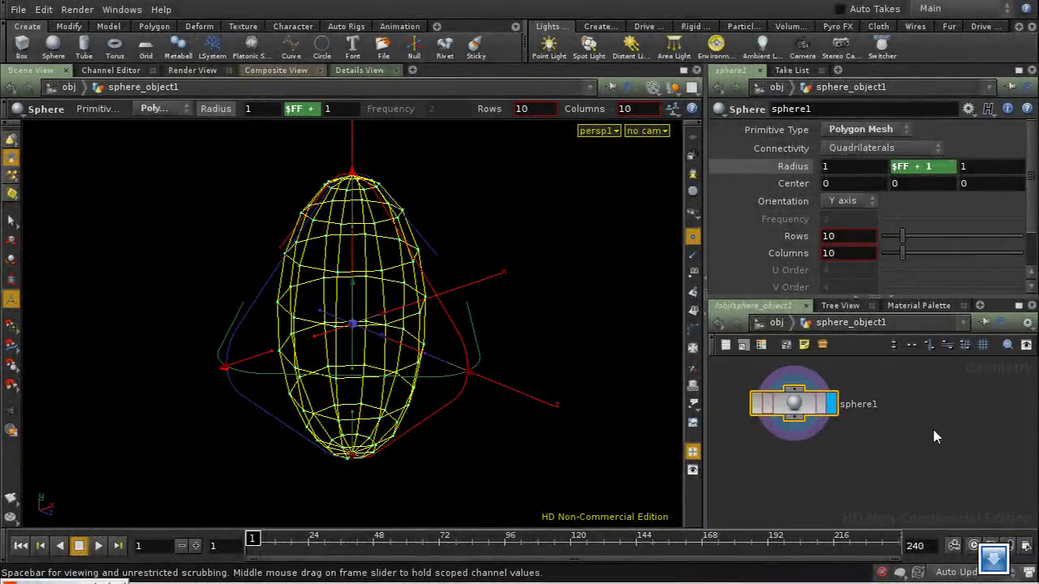
key("Tab")
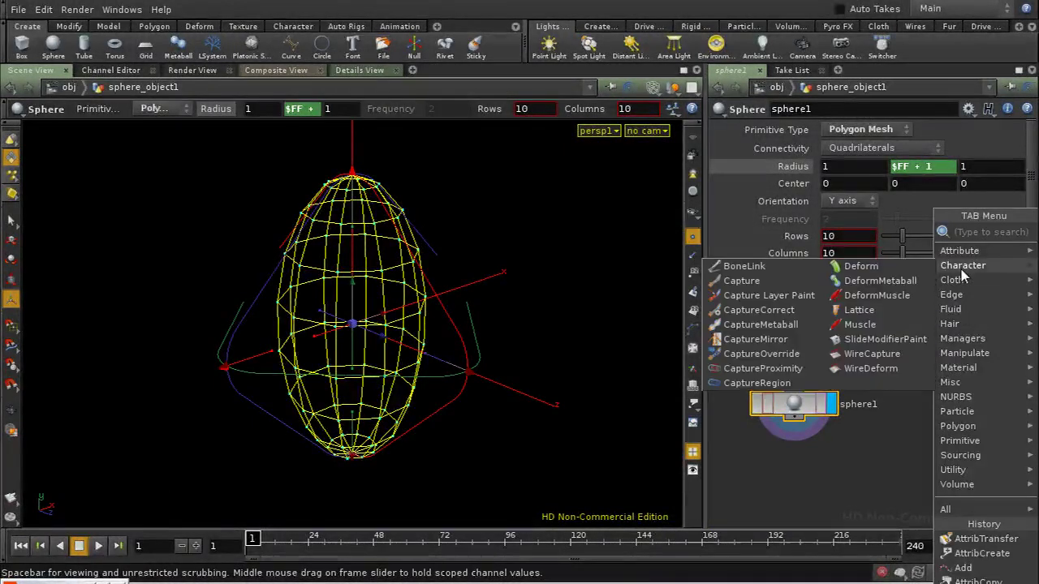
mouse_move(962, 259)
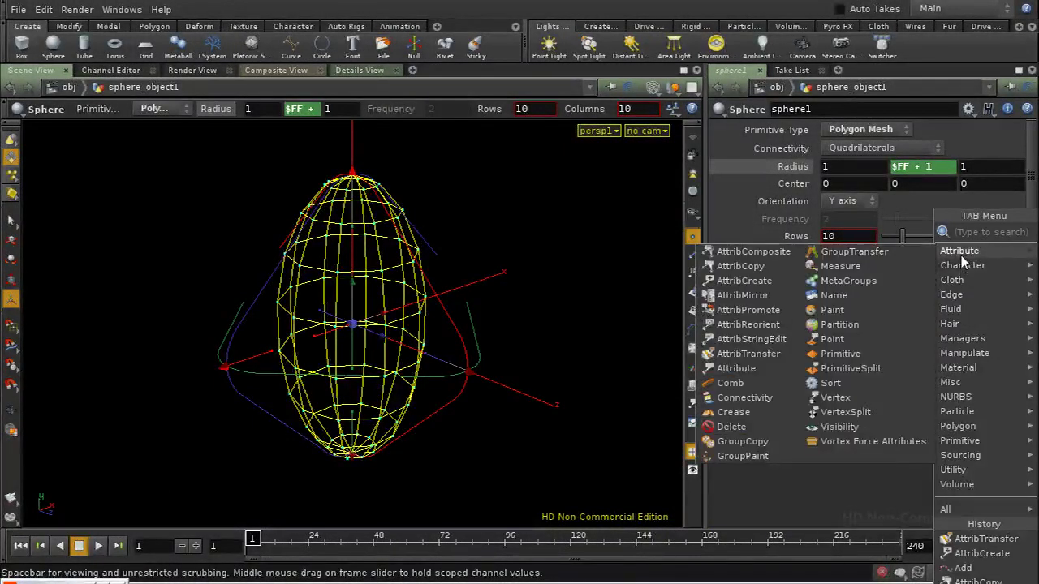
left_click(755, 355)
left_click(817, 481)
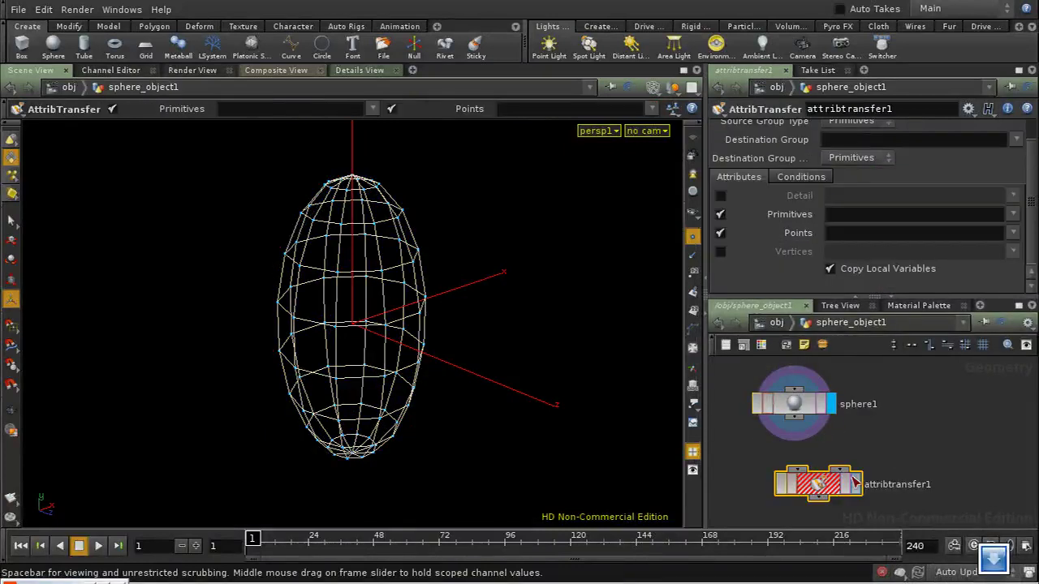
Create an Add node using the typed search 'Add'
key("Tab")
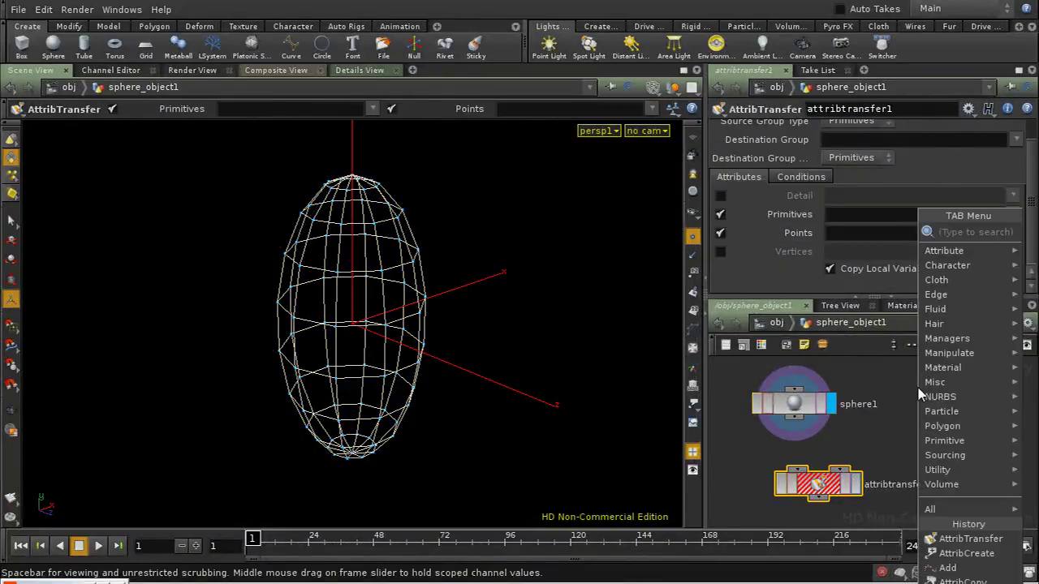
type("Add")
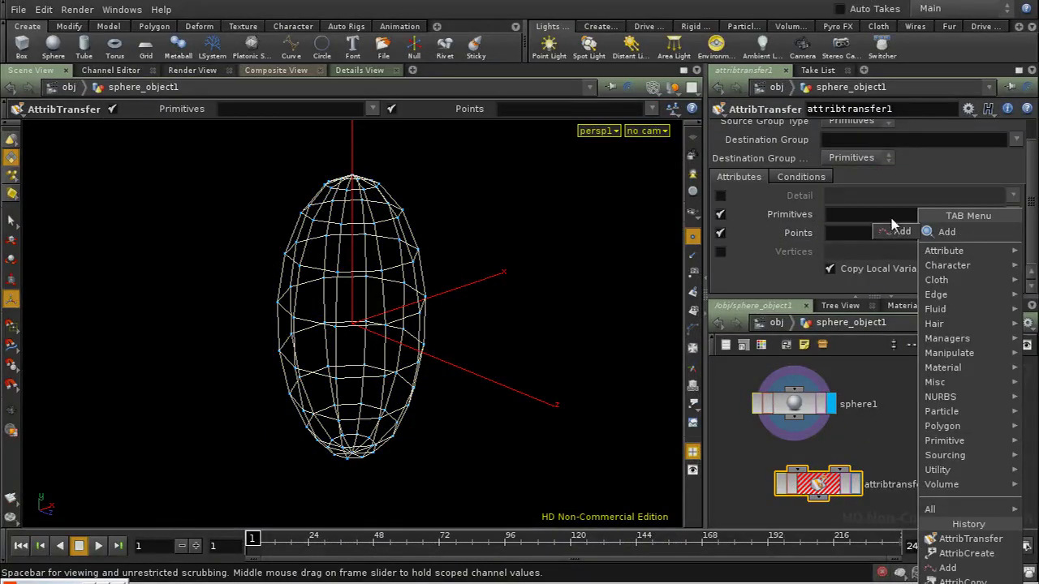
key("Return")
Place add1 beside sphere1 with a single point at the origin and hide the origin gnomon
left_click(938, 403)
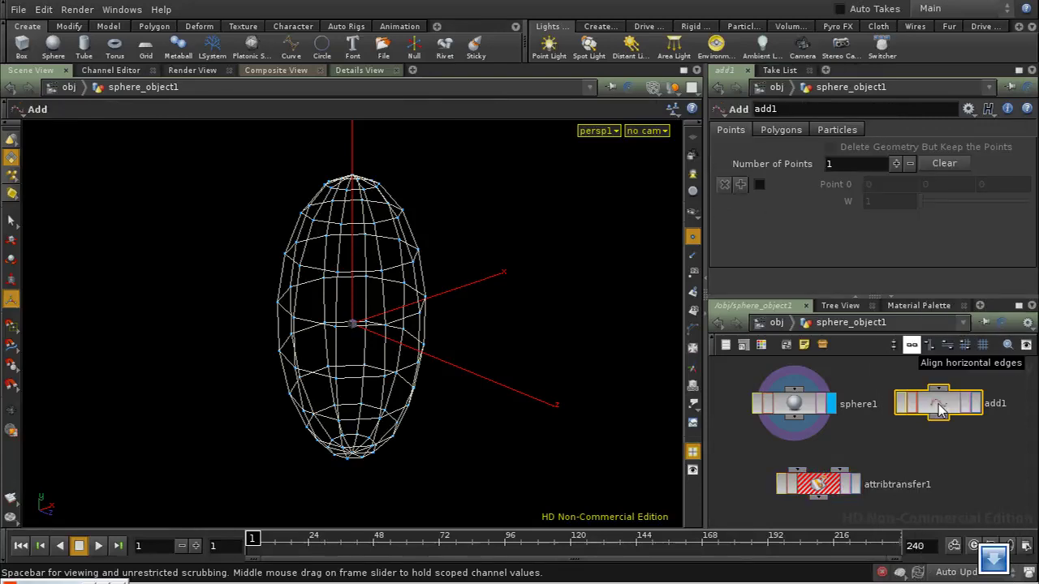
left_click(759, 184)
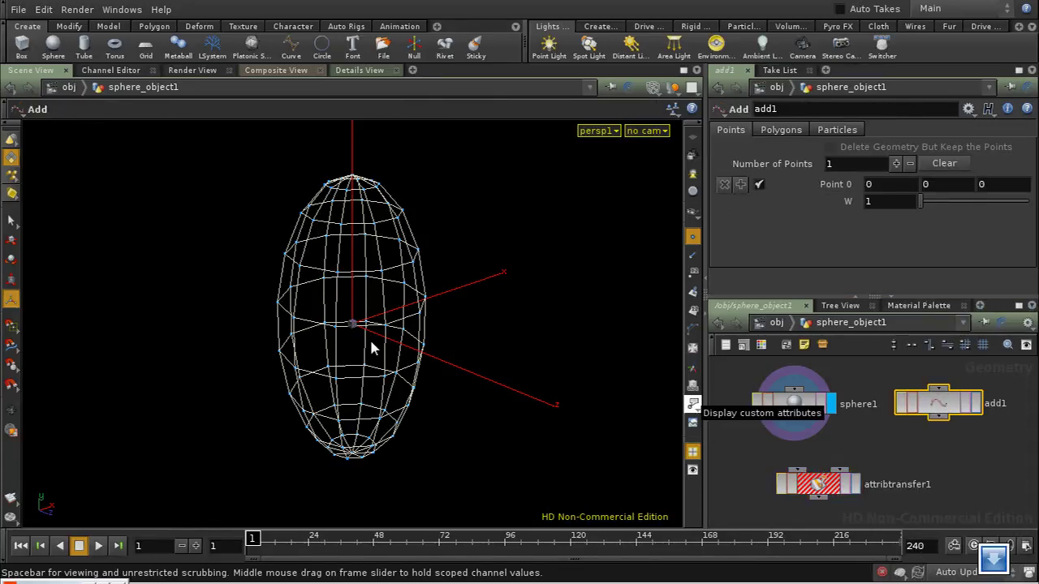
key("d")
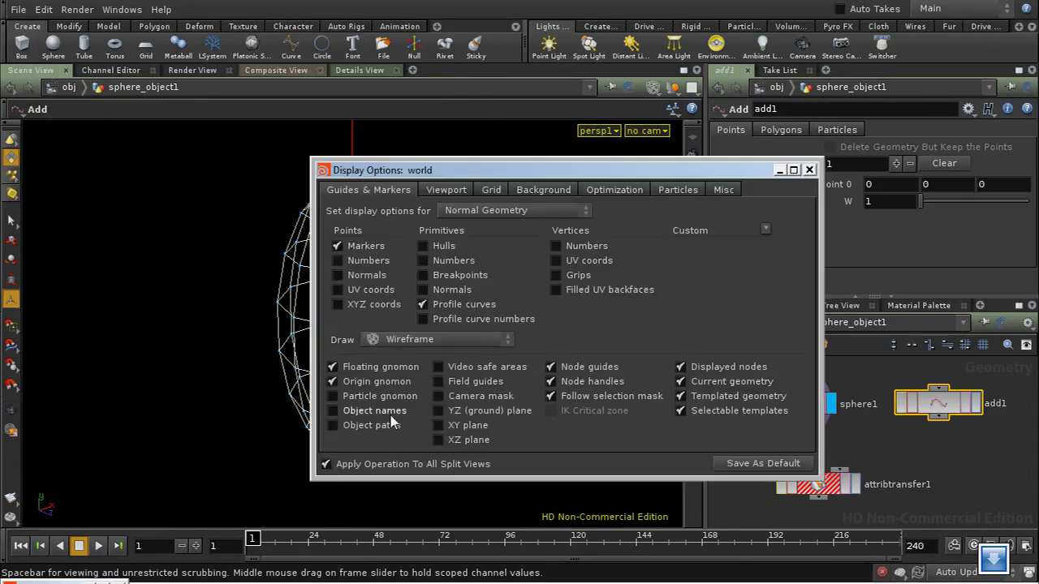
left_click(353, 388)
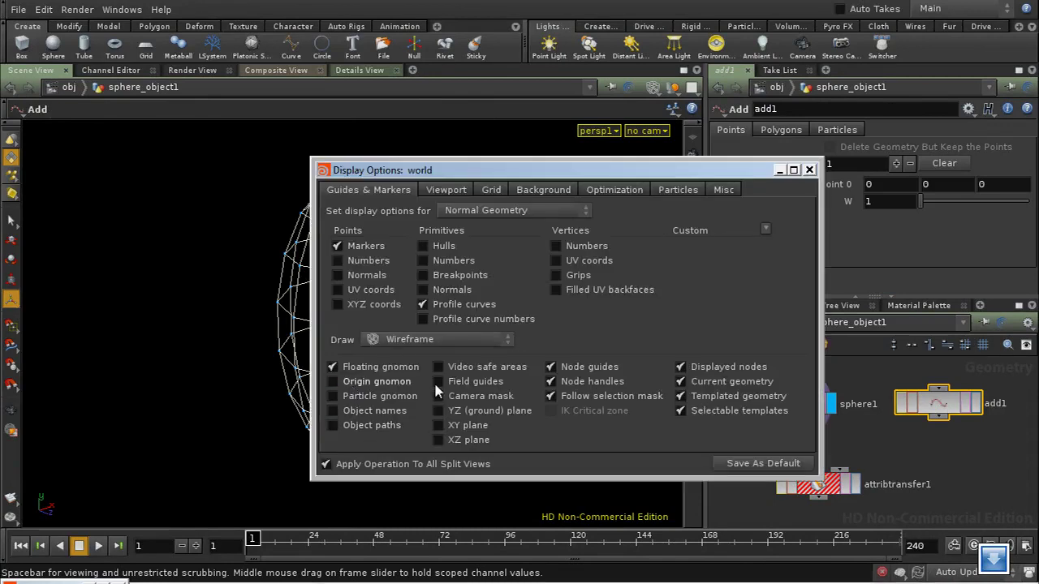
left_click(810, 173)
Bring the viewport closer to the sphere, then pick AttribCreate from the node menu
left_click_drag(544, 323, 656, 249)
right_click_drag(384, 332, 364, 202)
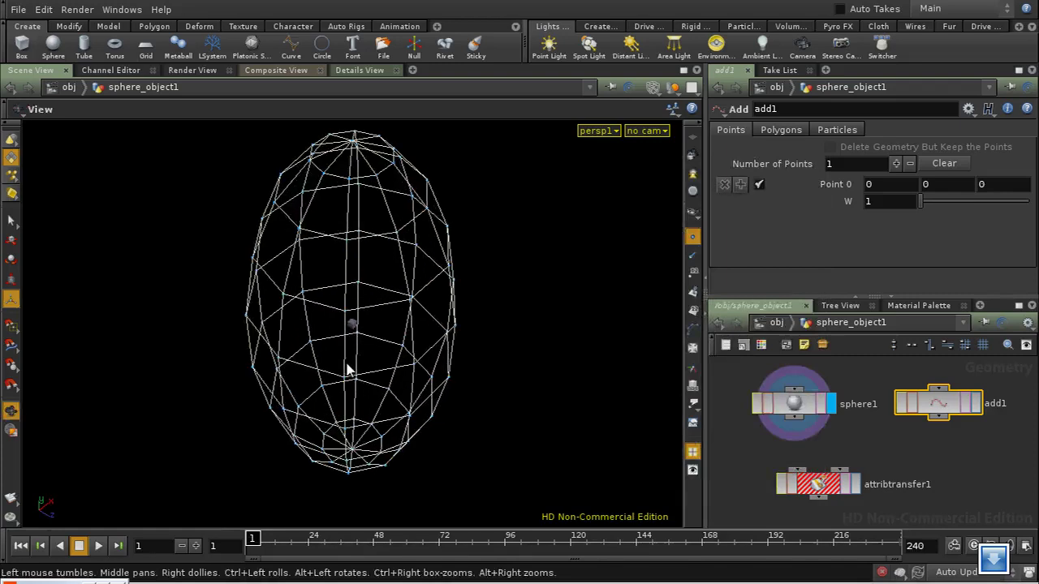
middle_click_drag(514, 396, 520, 357)
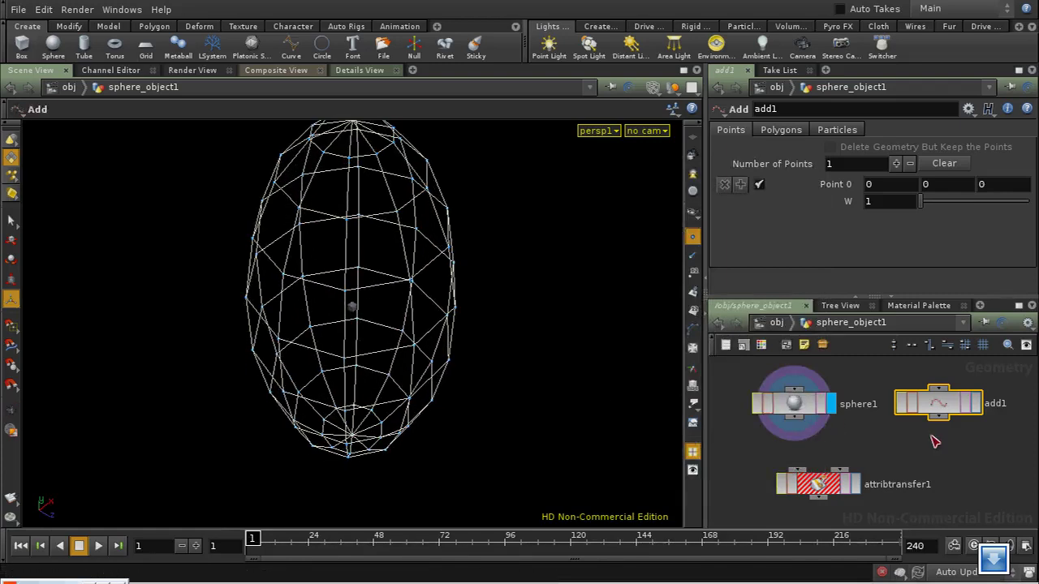
key("Tab")
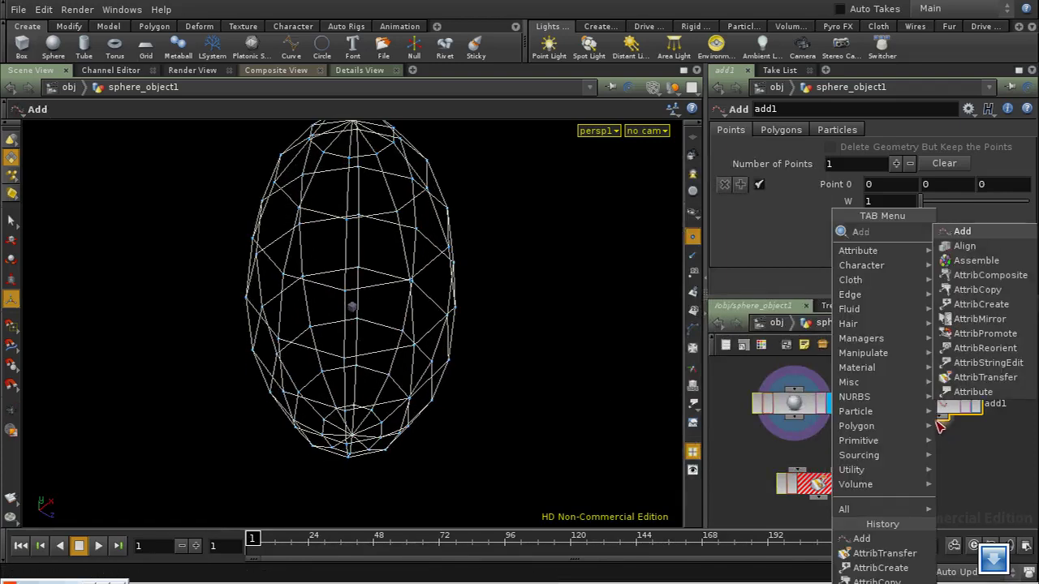
key("Down")
key("Down")
key("Down")
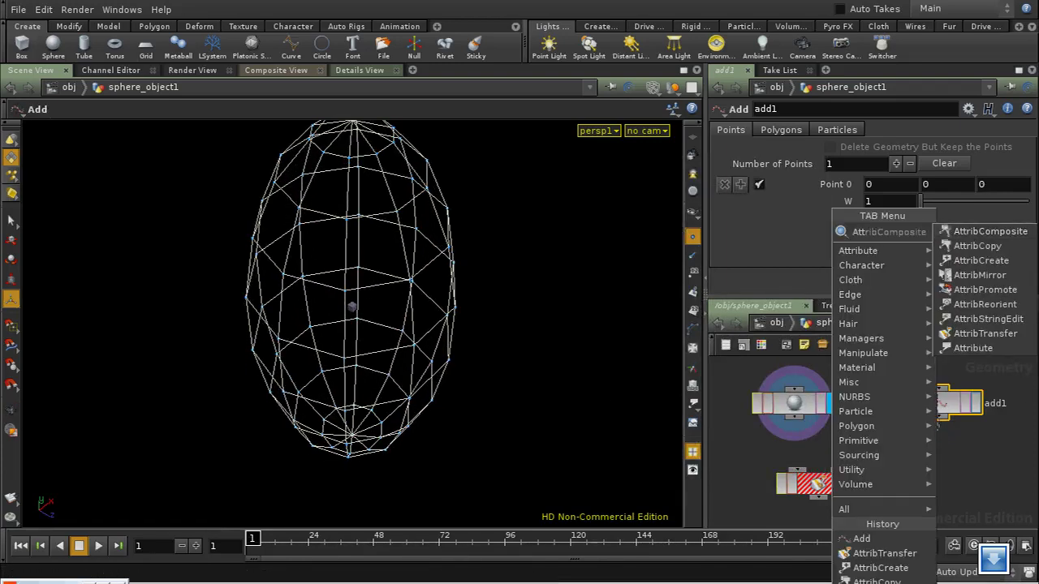
left_click(1007, 260)
Place attribcreate1 under add1, naming its attribute myvar with default 0.01 and value 1223
left_click(938, 461)
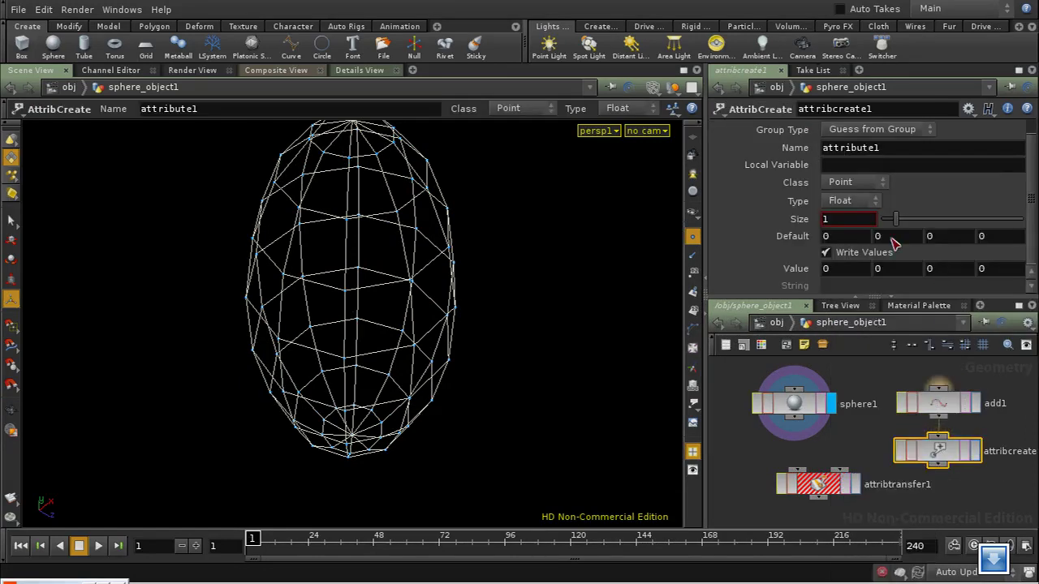
left_click(898, 148)
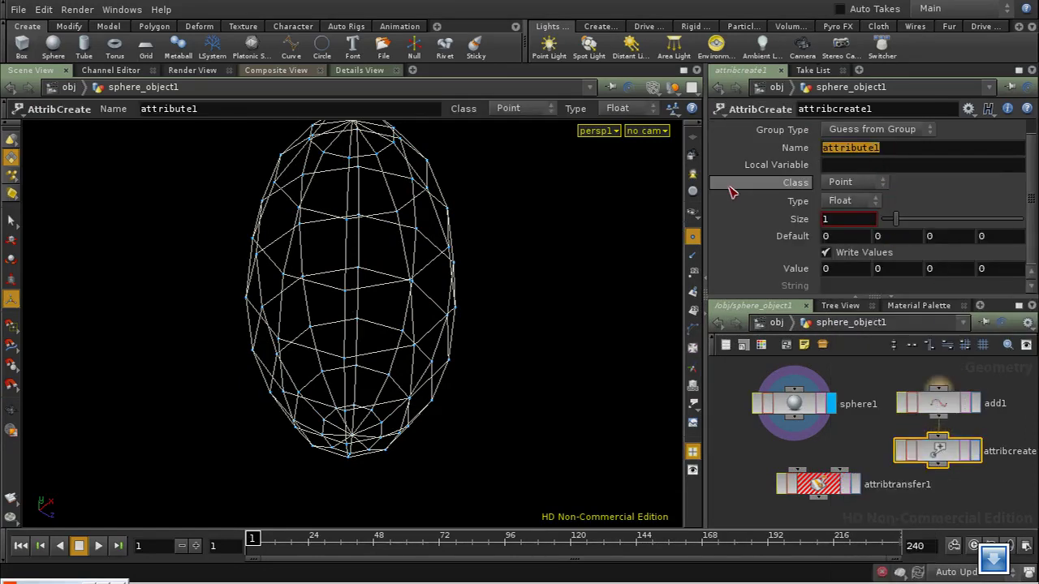
type("myvar")
key("Return")
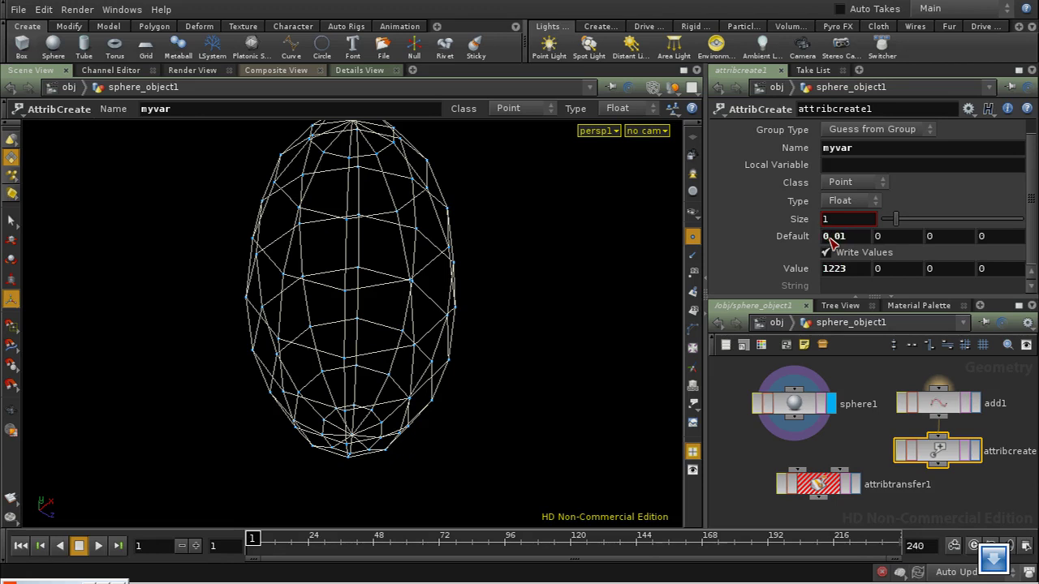
scroll(934, 483, "down", 2)
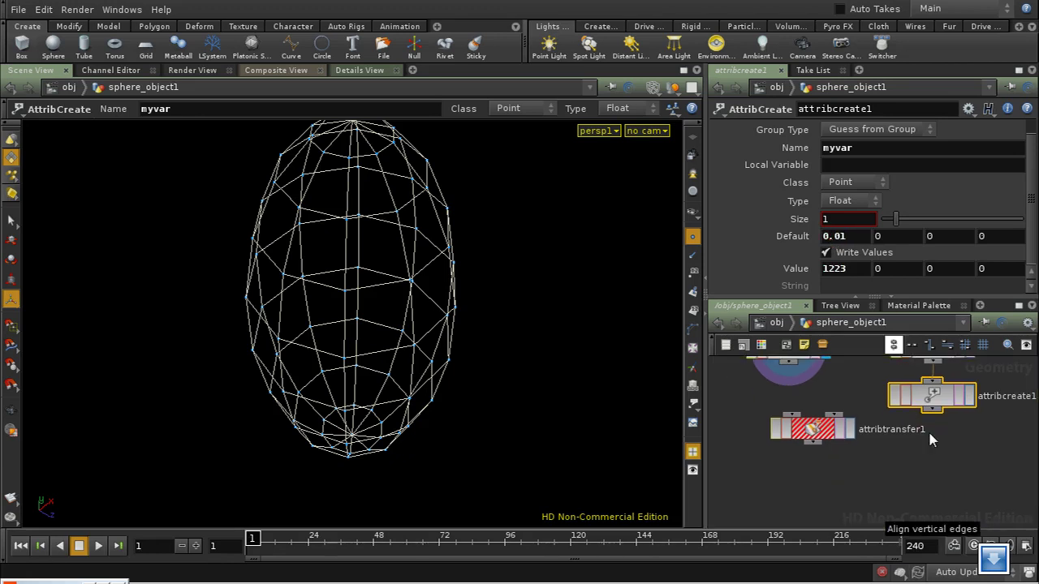
left_click_drag(788, 449, 882, 488)
Wire attribcreate1 and sphere1 into attribtransfer1's inputs
left_click_drag(932, 411, 893, 471)
middle_click_drag(955, 452, 978, 455)
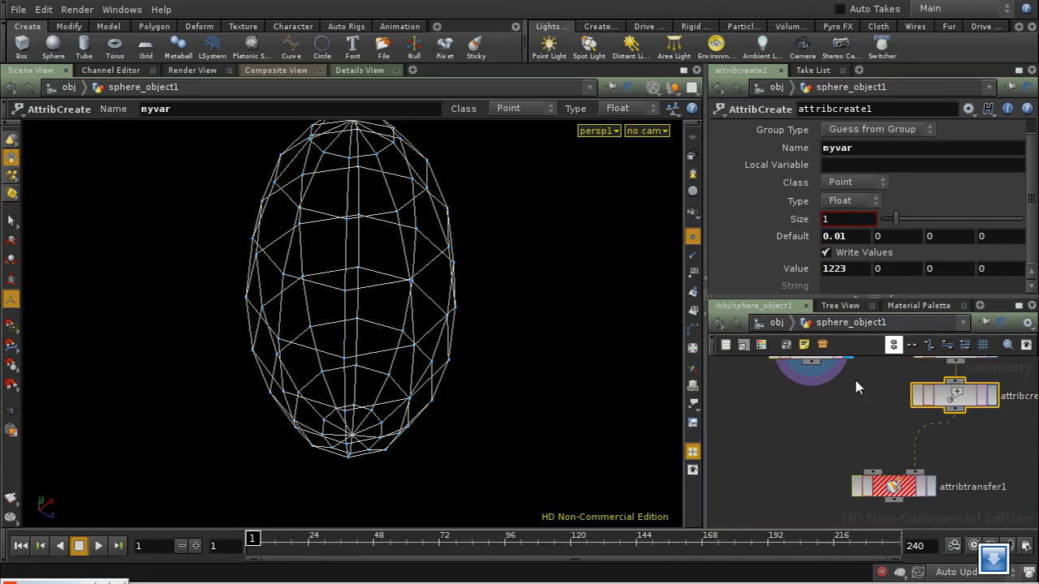
left_click_drag(820, 367, 871, 473)
middle_click_drag(810, 456, 784, 427)
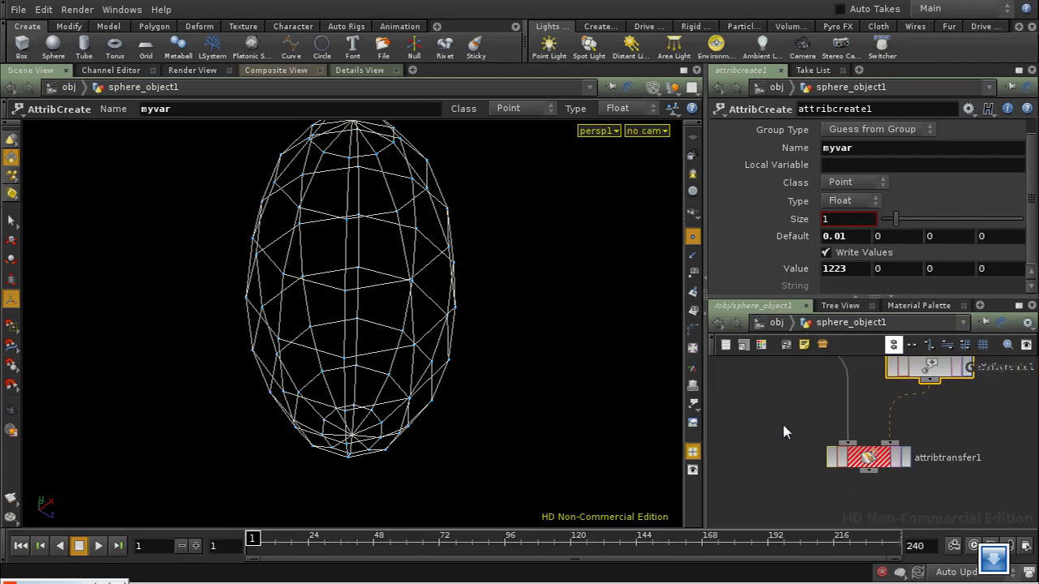
Select attribtransfer1 and scroll its point spreadsheet showing myvar 1223 on every point
left_click(864, 459)
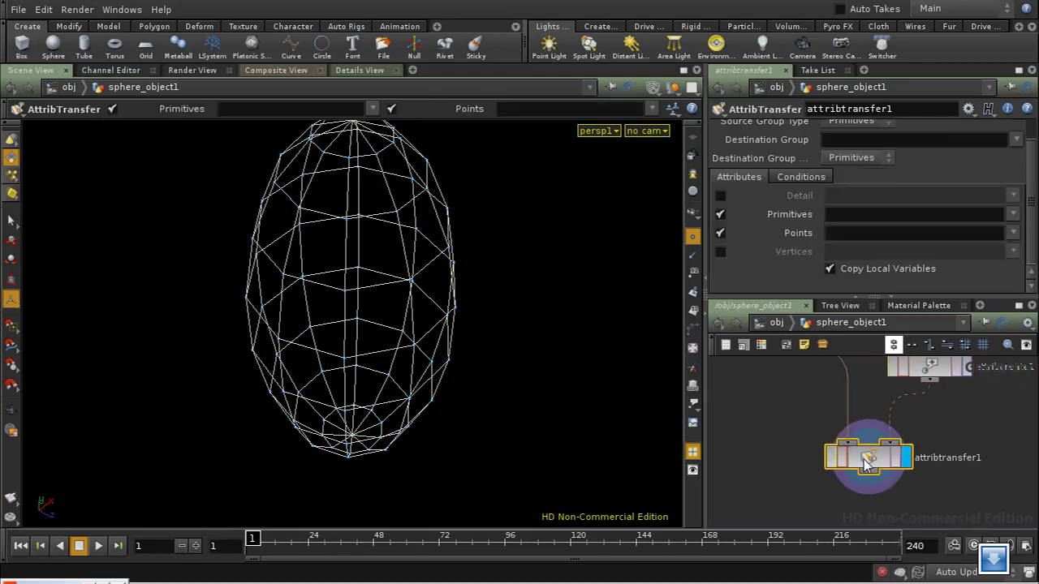
left_click(364, 70)
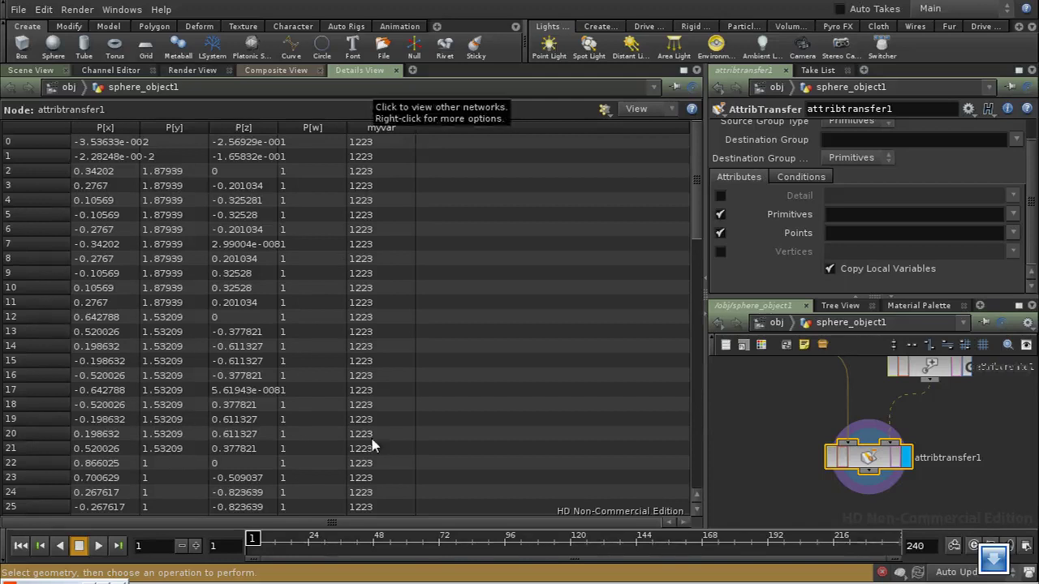
left_click_drag(697, 213, 726, 490)
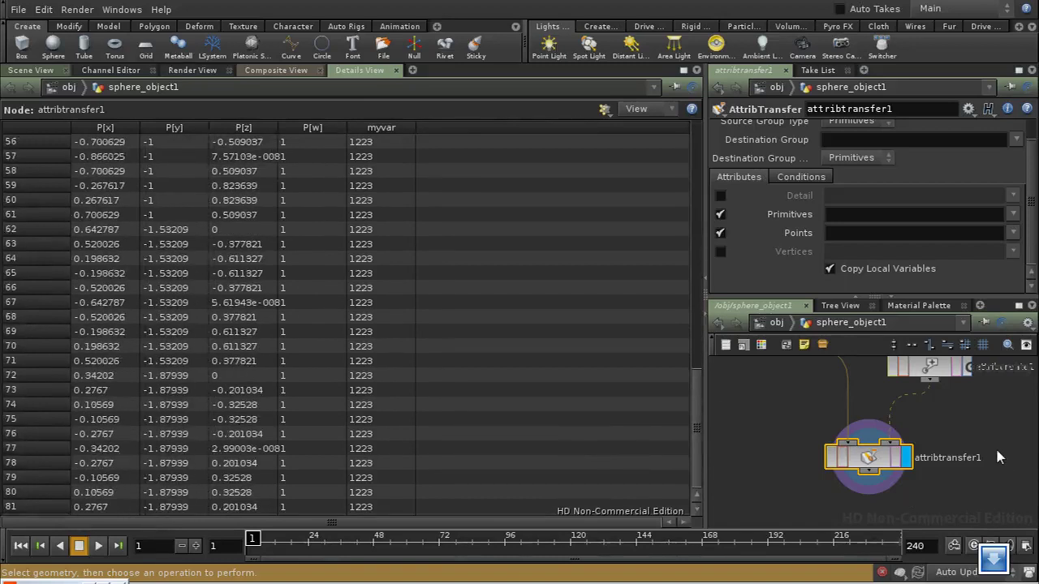
middle_click_drag(987, 443, 985, 456)
left_click(871, 472)
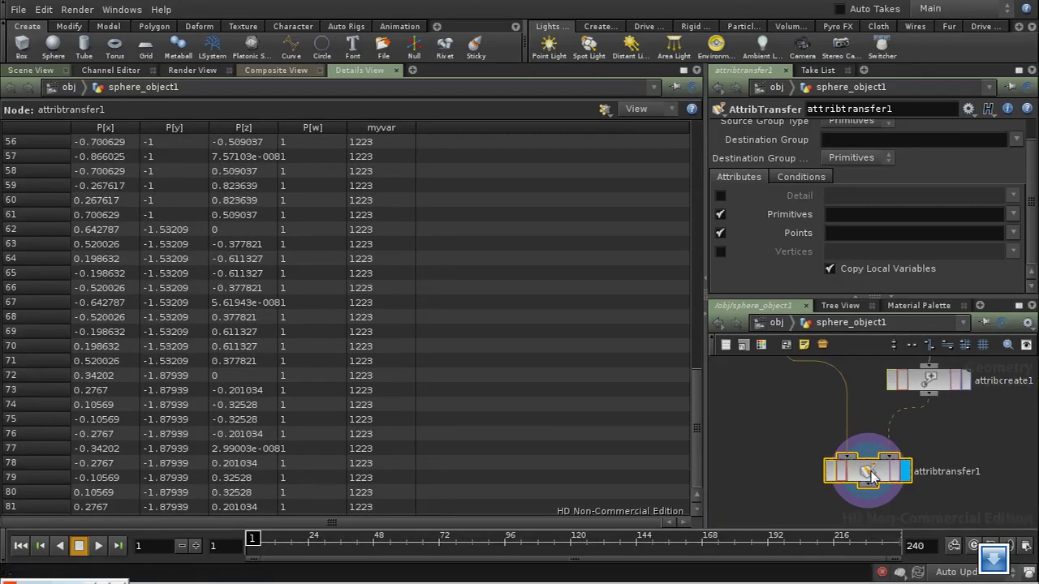
Show attribtransfer1's Conditions settings and return to the Scene View of the sphere
left_click(799, 178)
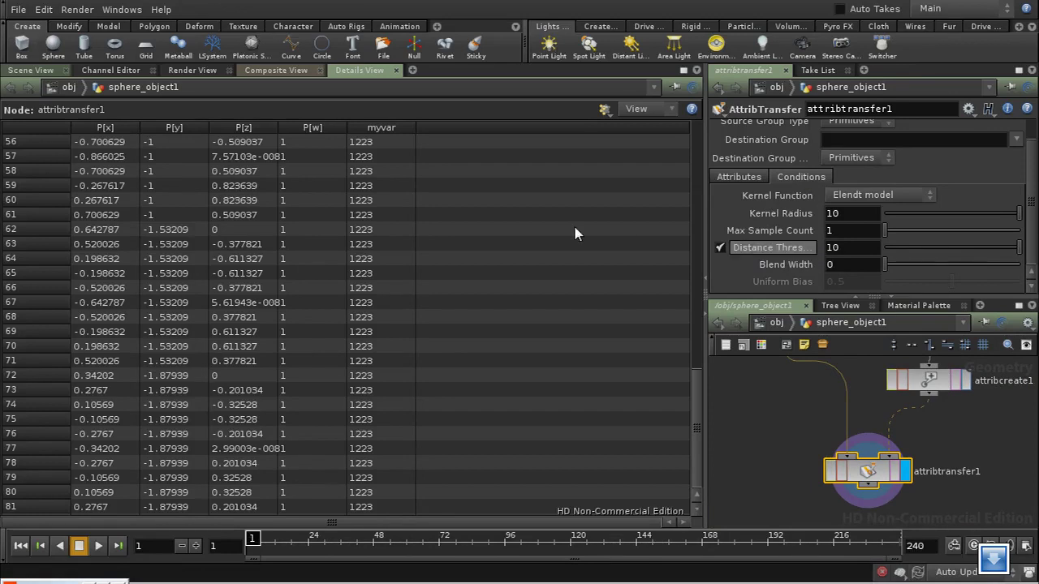
left_click(35, 71)
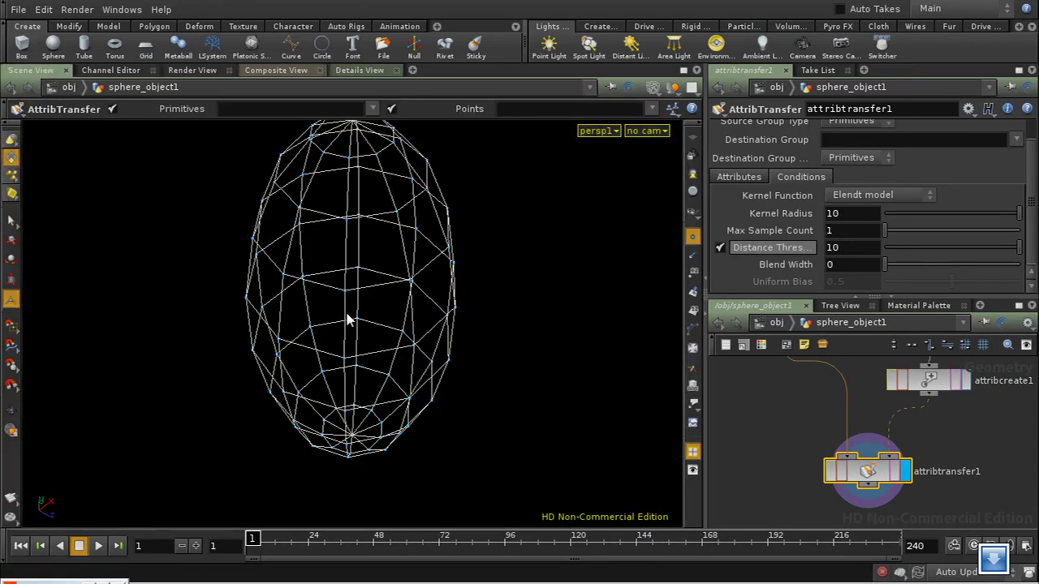
key("Escape")
left_click_drag(384, 336, 351, 326)
key("Return")
Orbit the sphere back upright and lower the Distance Threshold to 0.78
middle_click_drag(934, 445, 945, 497)
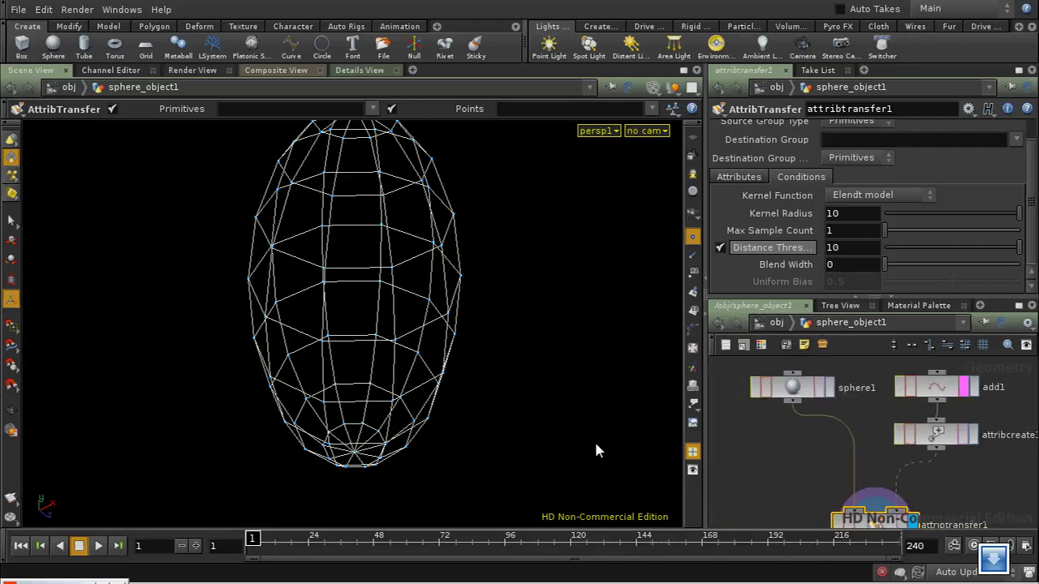
key("Escape")
left_click_drag(594, 440, 534, 365)
key("Return")
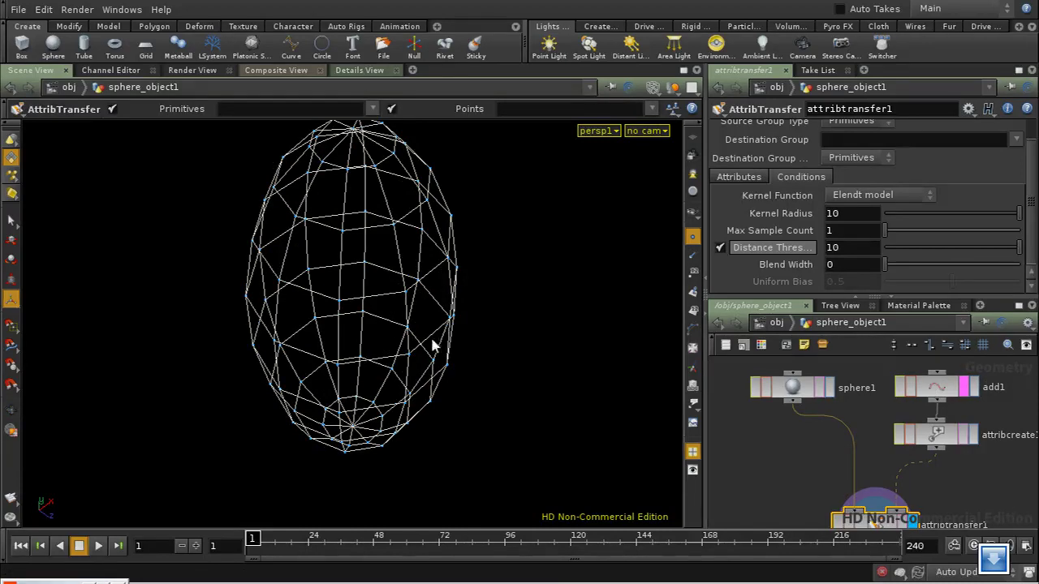
key("Escape")
left_click_drag(362, 309, 360, 264)
key("Return")
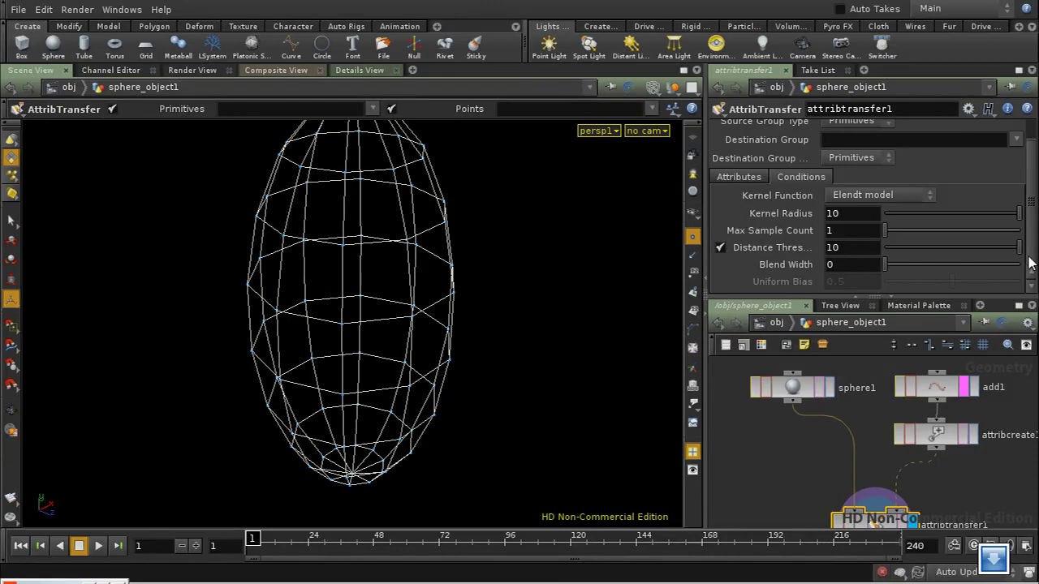
left_click_drag(1019, 250, 897, 262)
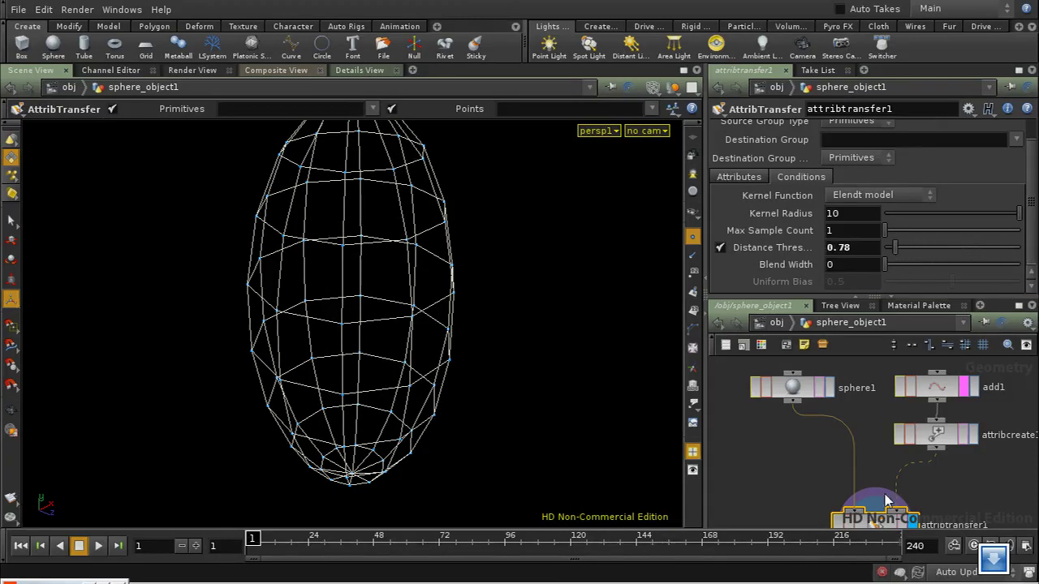
In Details View, compare attribcreate1's single myvar point with attribtransfer1's sphere points showing 0.01
left_click(356, 70)
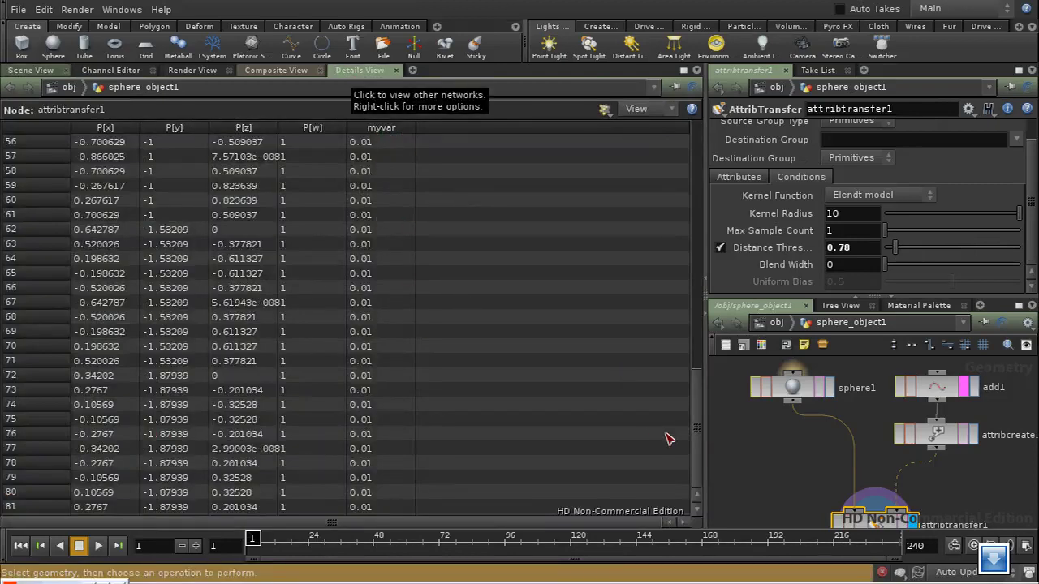
left_click_drag(695, 455, 918, 524)
left_click(942, 439)
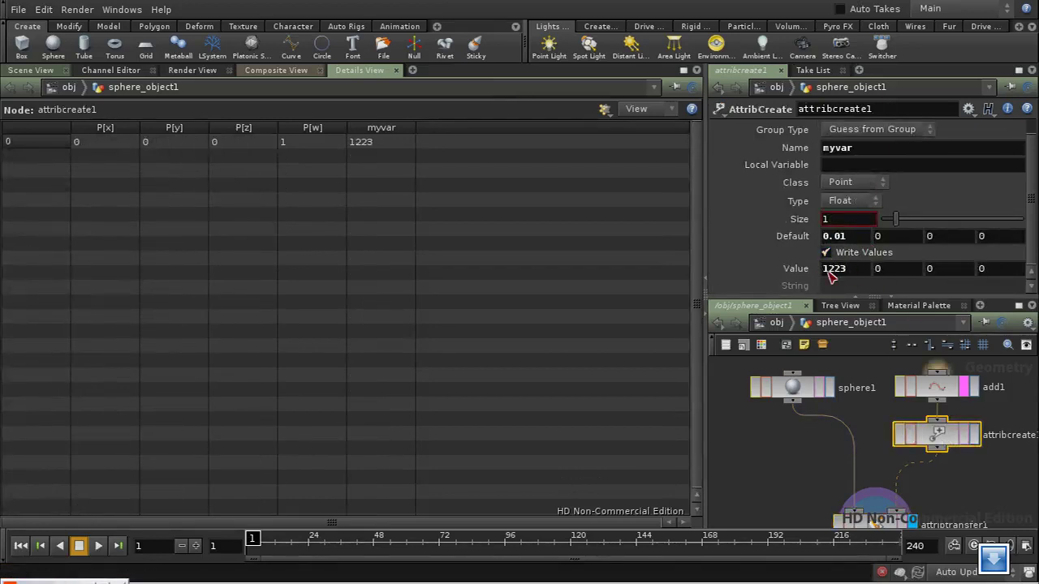
middle_click_drag(871, 509, 868, 471)
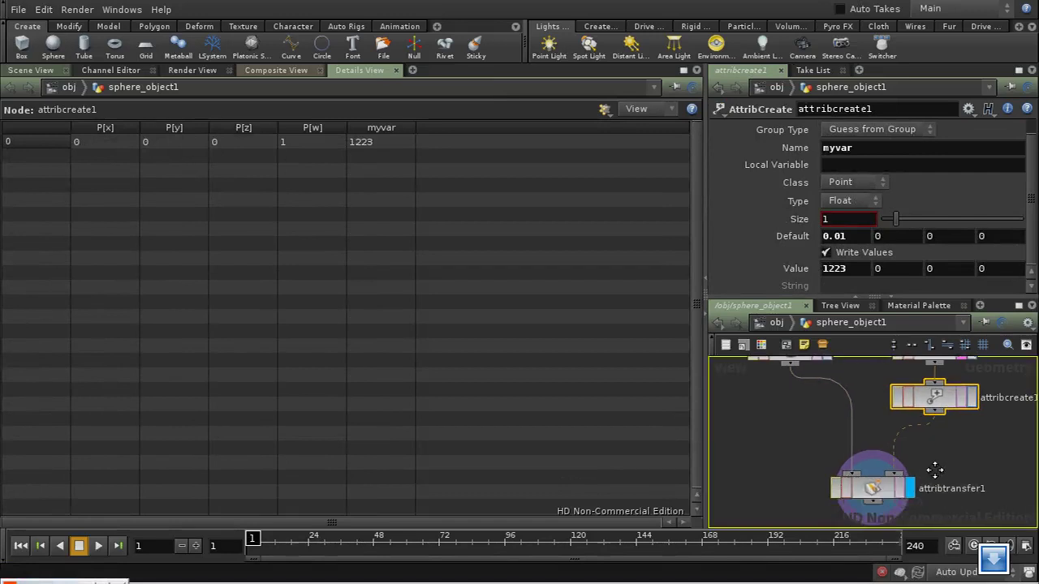
left_click(877, 490)
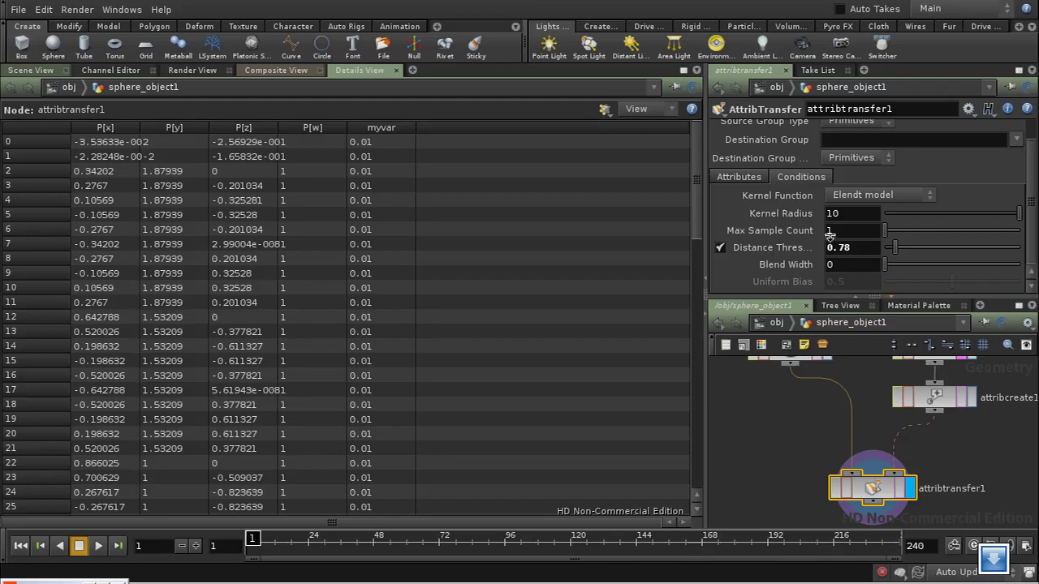
Select attribcreate1 to list its origin point with myvar 1223, then pan to attribtransfer1
middle_click_drag(950, 362, 932, 390)
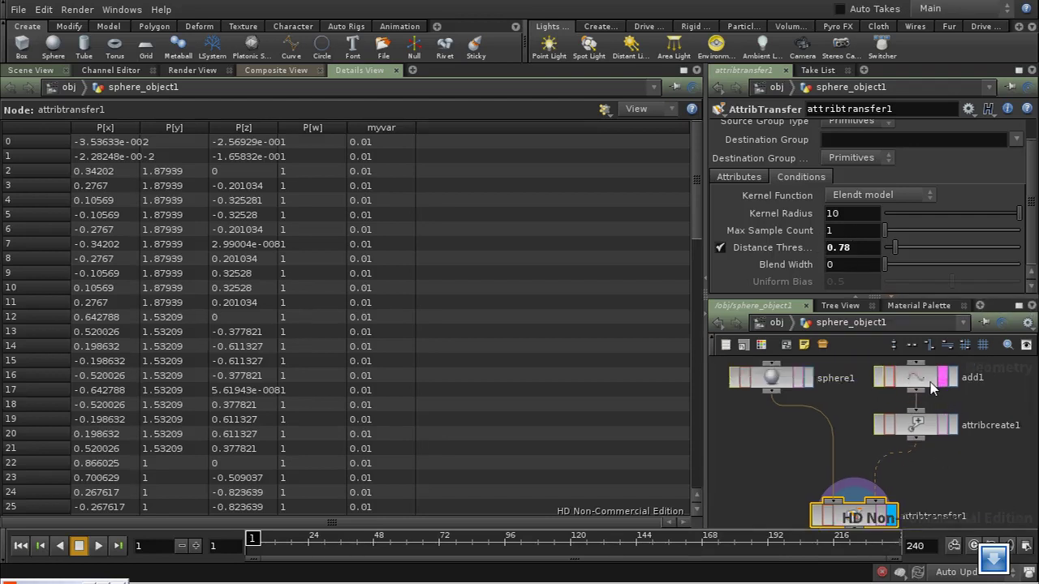
left_click(910, 427)
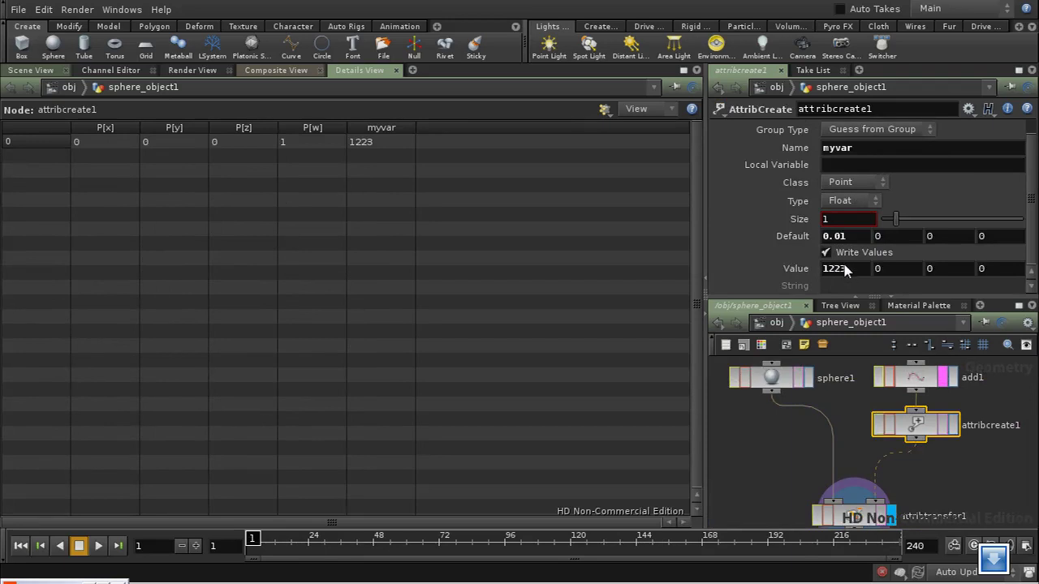
middle_click_drag(925, 510, 920, 490)
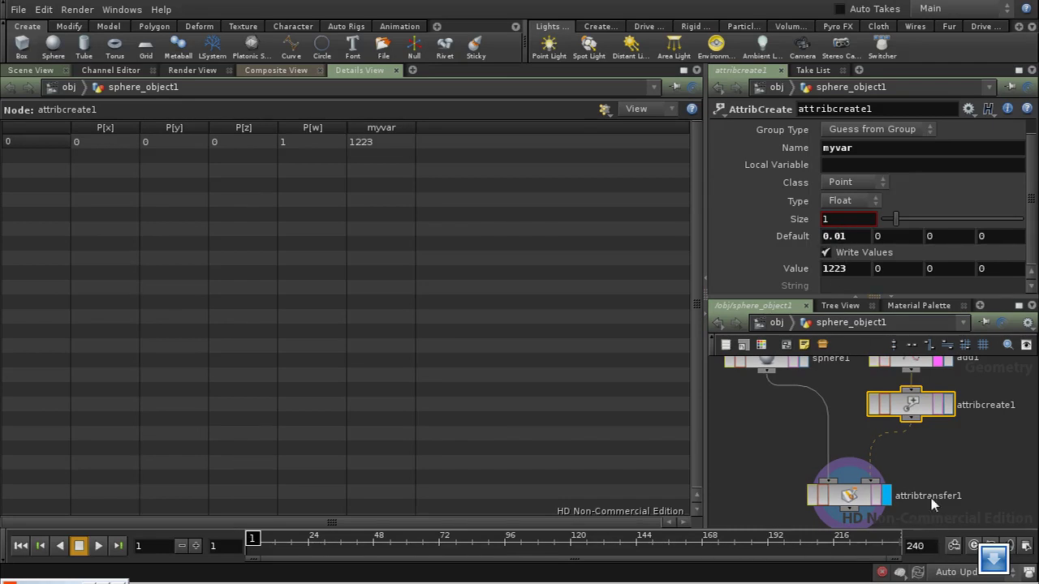
middle_click_drag(942, 496, 961, 434)
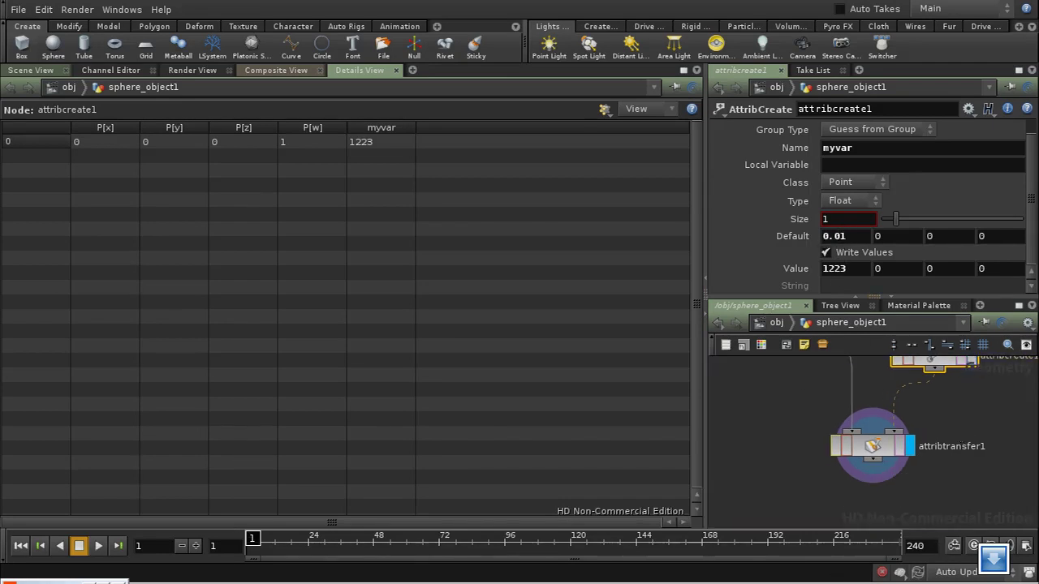